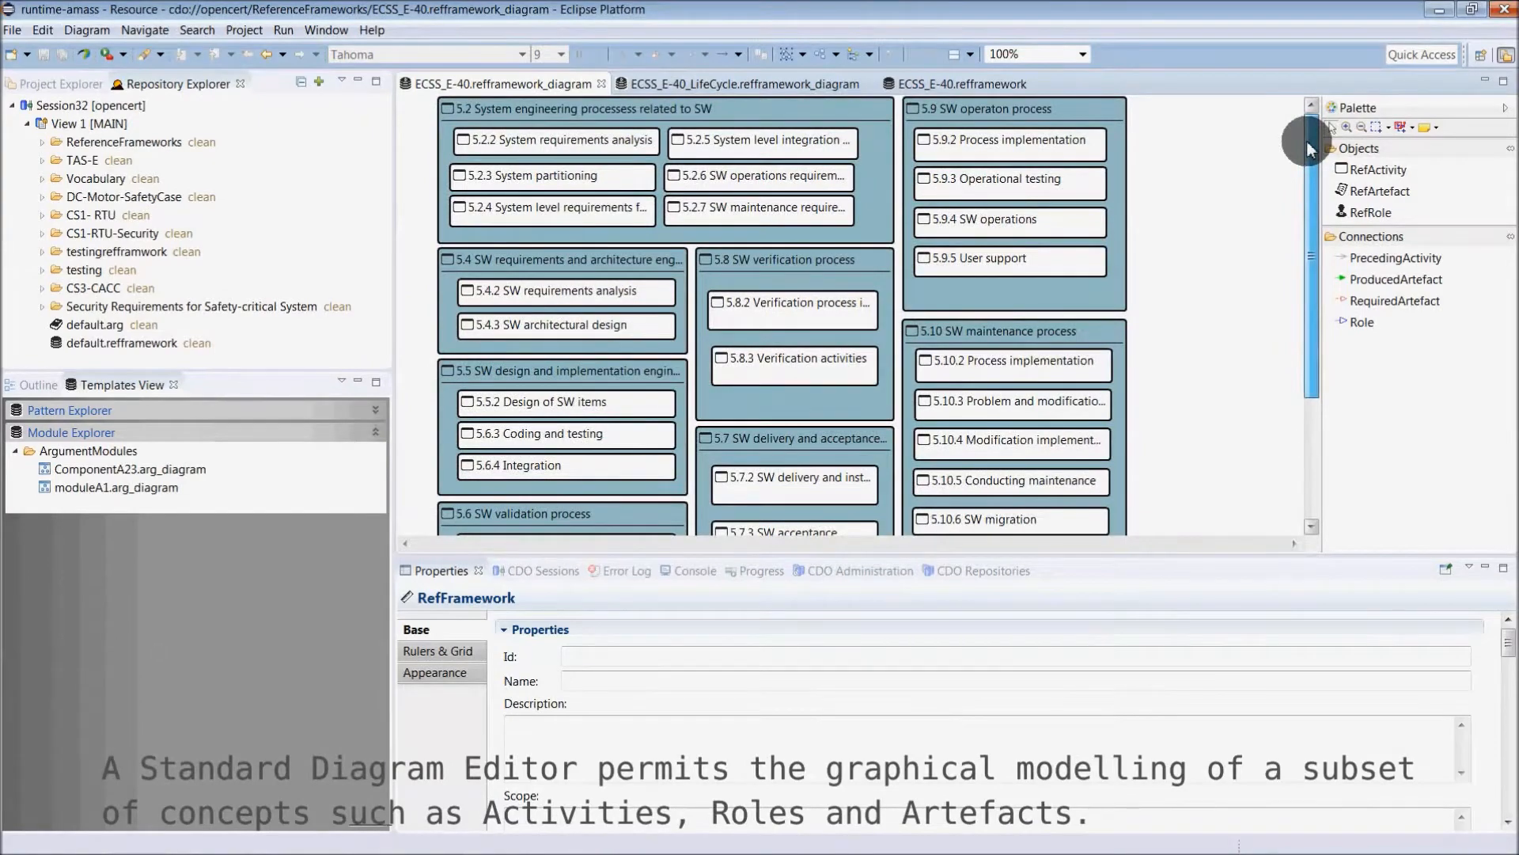
# Show the ECSS_E-40_LifeCycle diagram in a maximized editor to examine the processes, reviews and evidence documents.
pyautogui.click(685, 84)
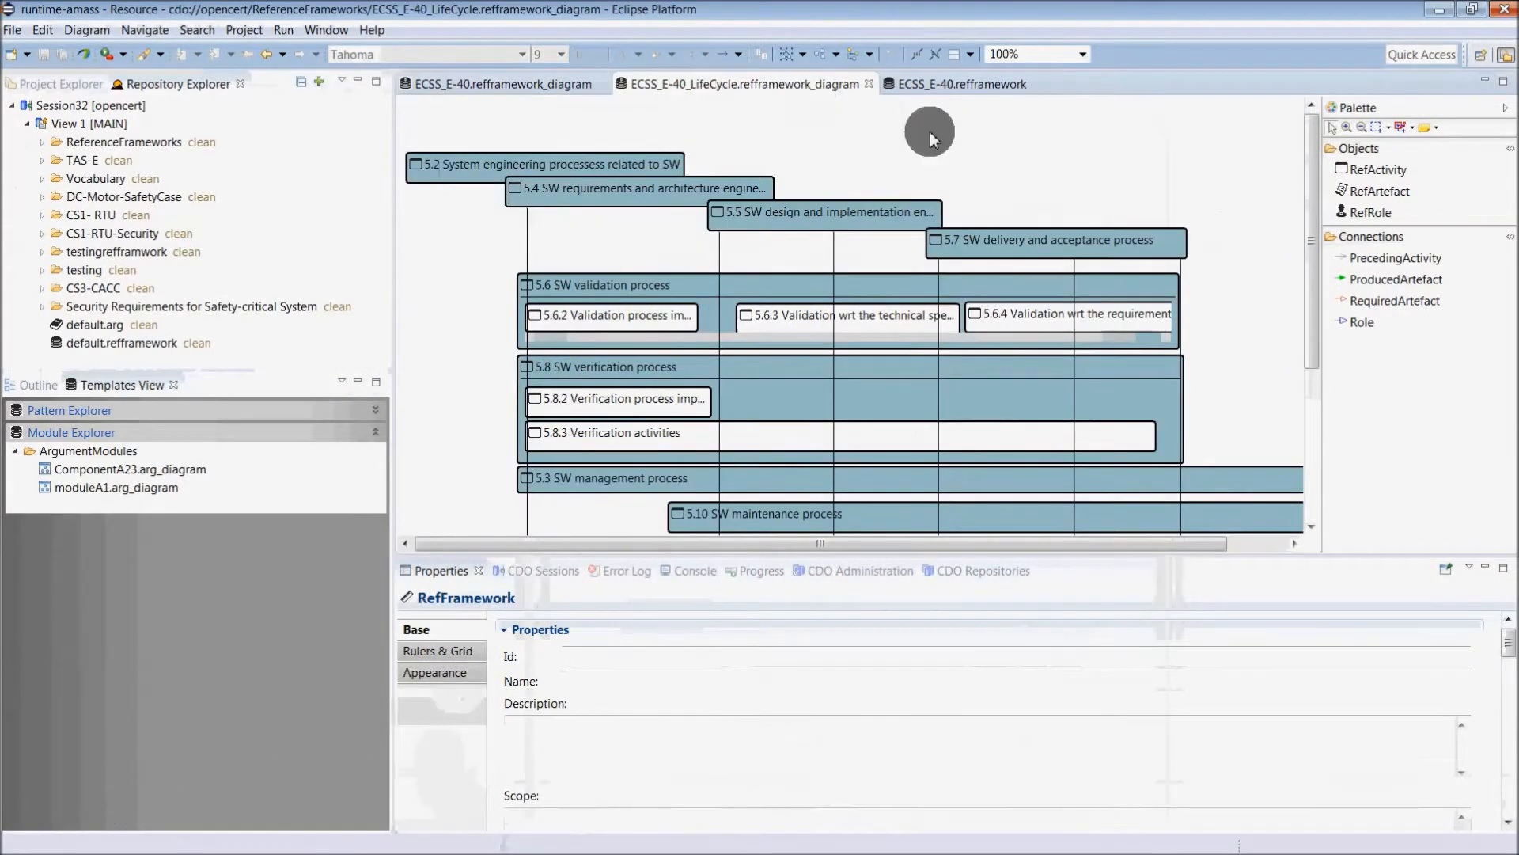
pyautogui.scroll(-3, 1195, 171)
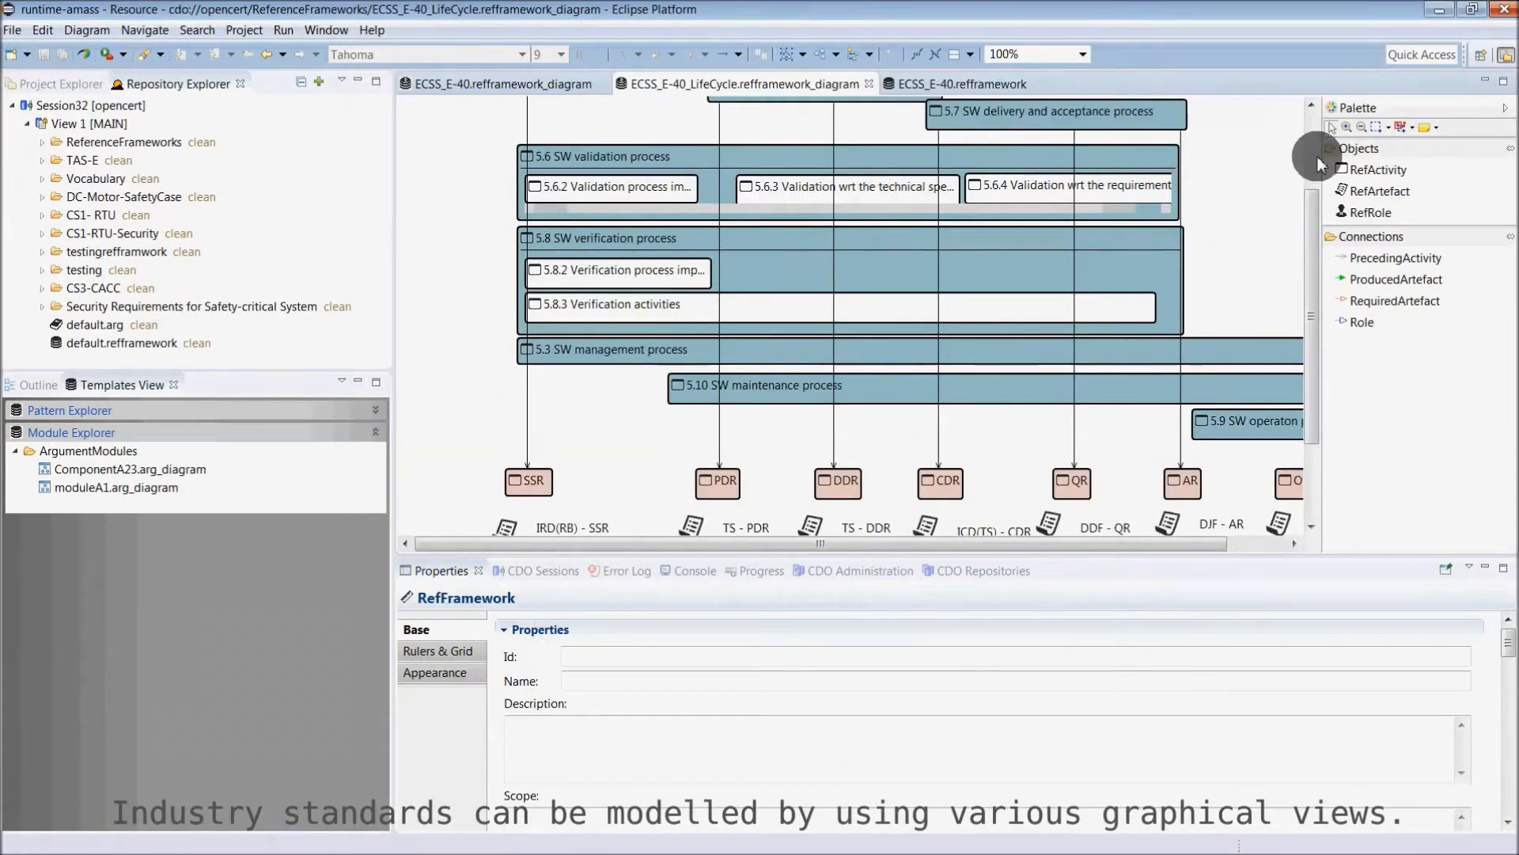
pyautogui.doubleClick(761, 84)
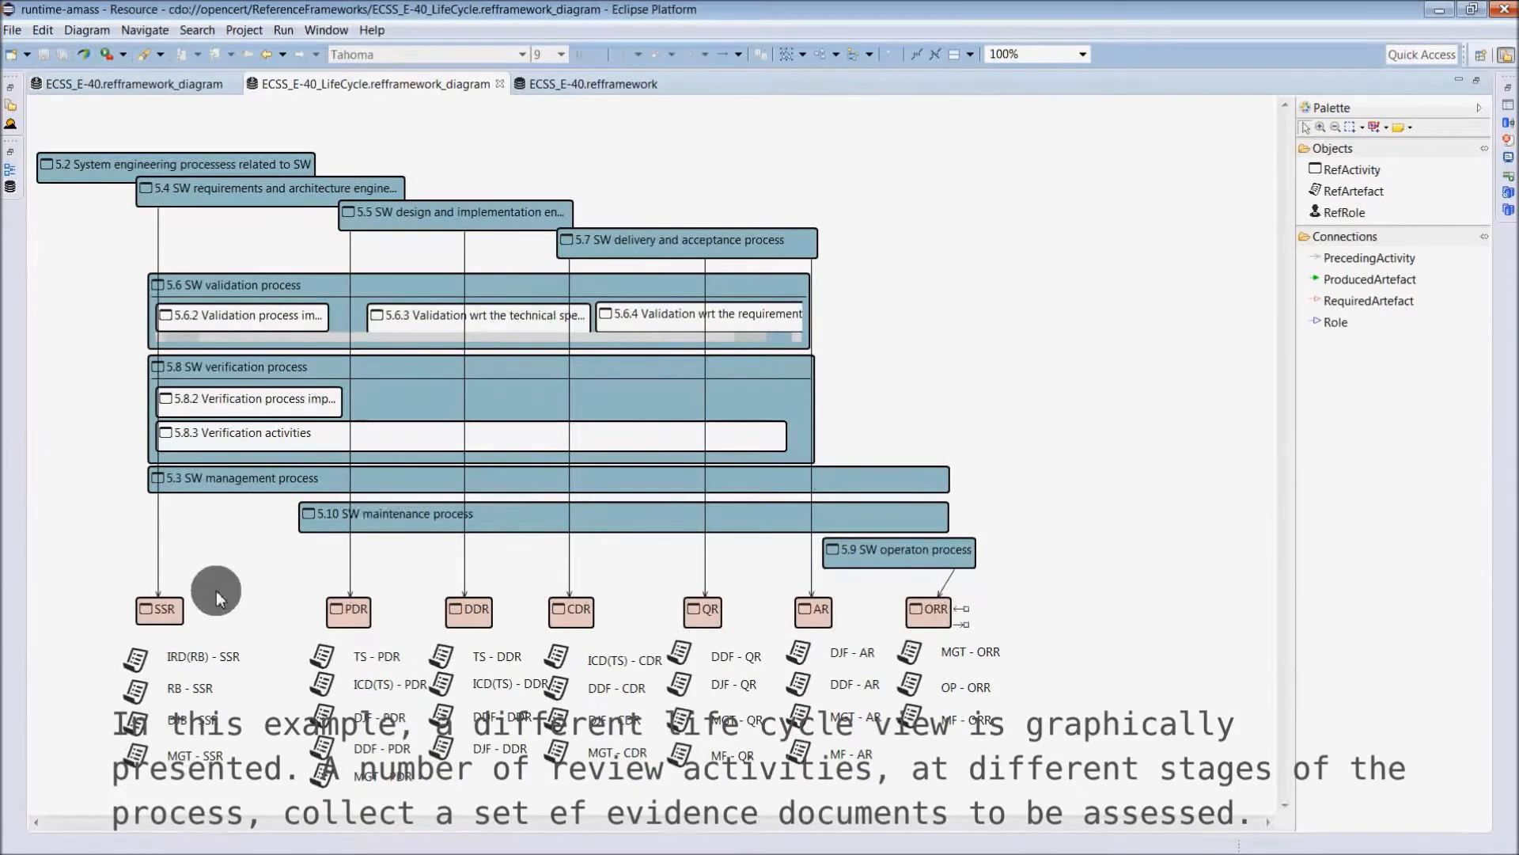
# In the ECSS_E-40.refframework tree, examine the applicability table of requirement 5.2.2.1 System requirements specification, with its ID column widened.
pyautogui.doubleClick(578, 81)
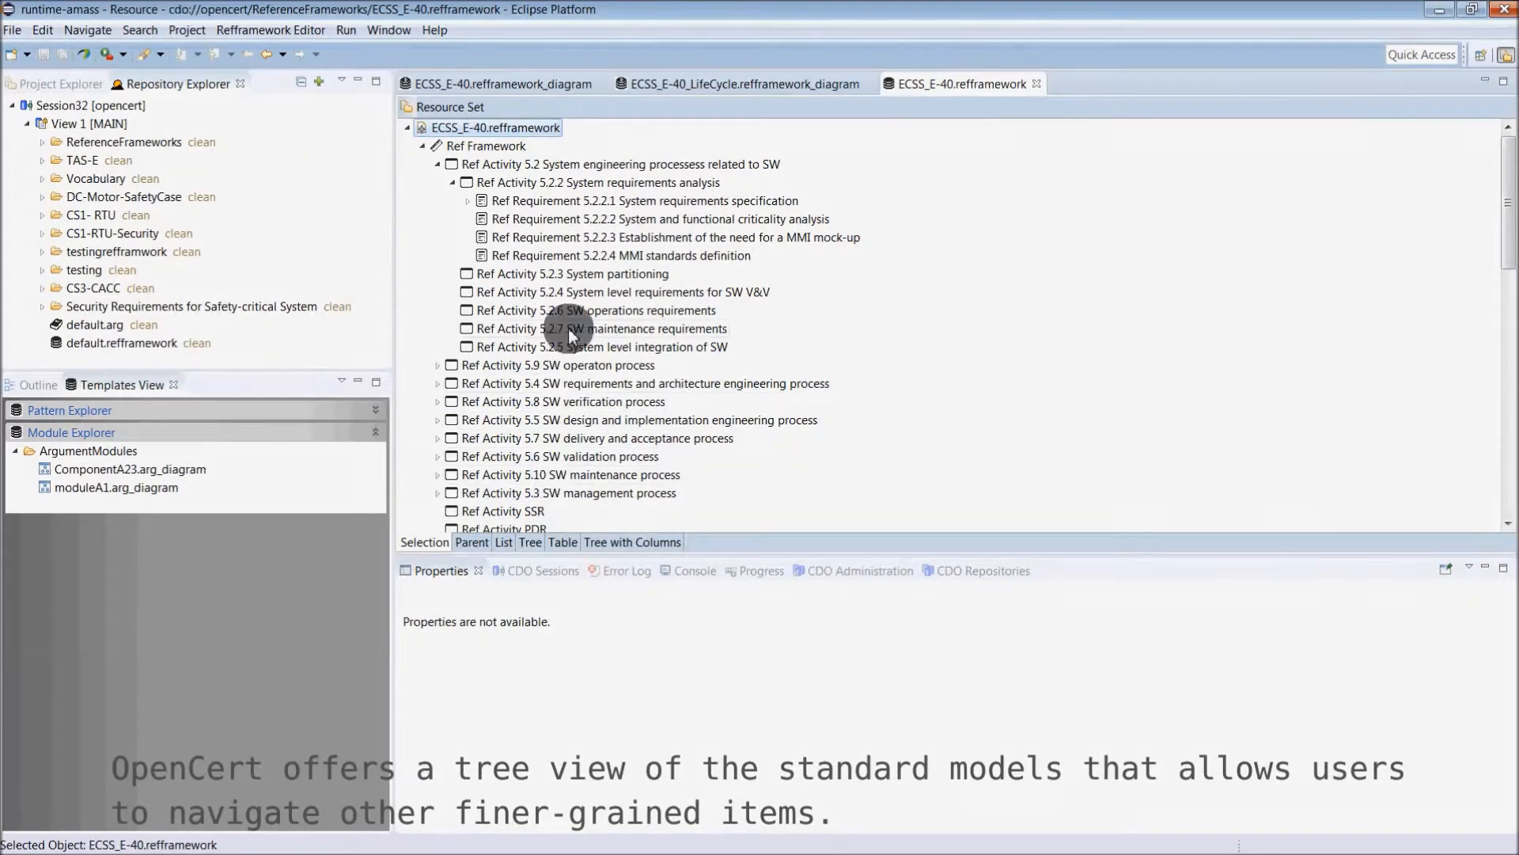
pyautogui.click(563, 182)
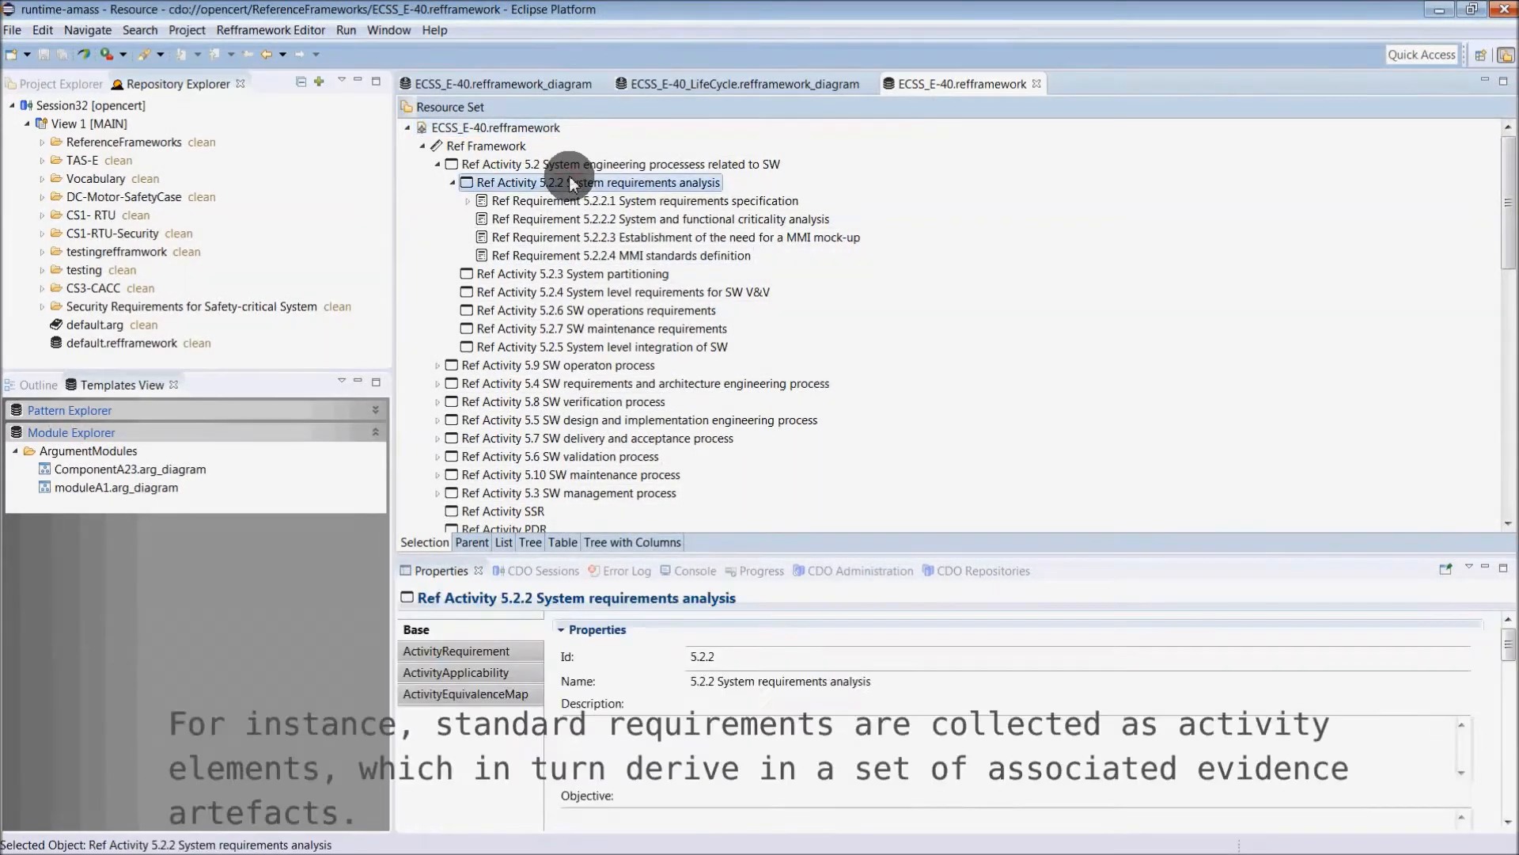
pyautogui.click(690, 201)
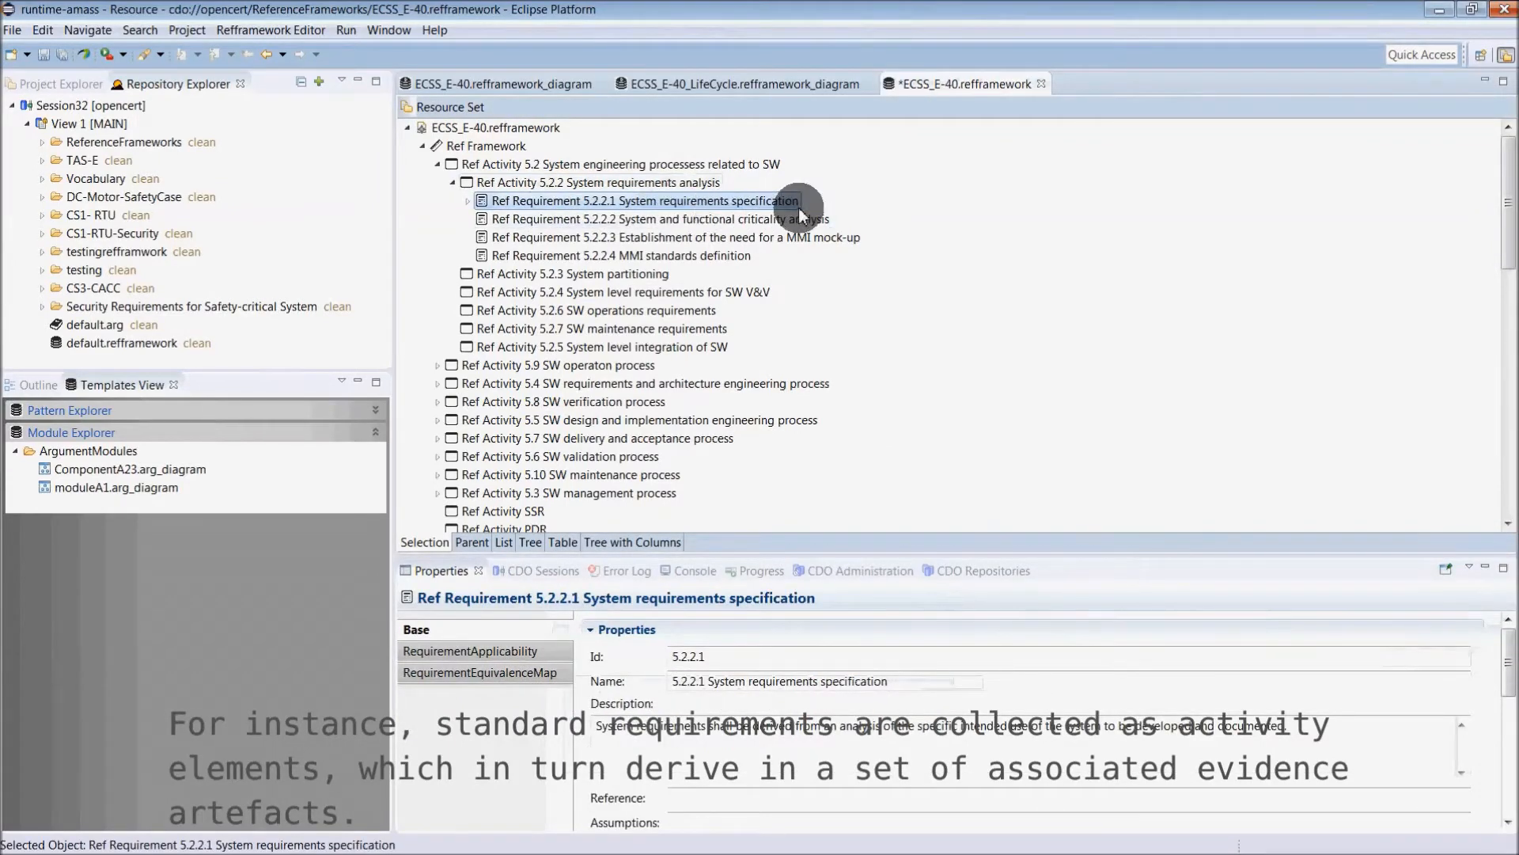
pyautogui.click(506, 653)
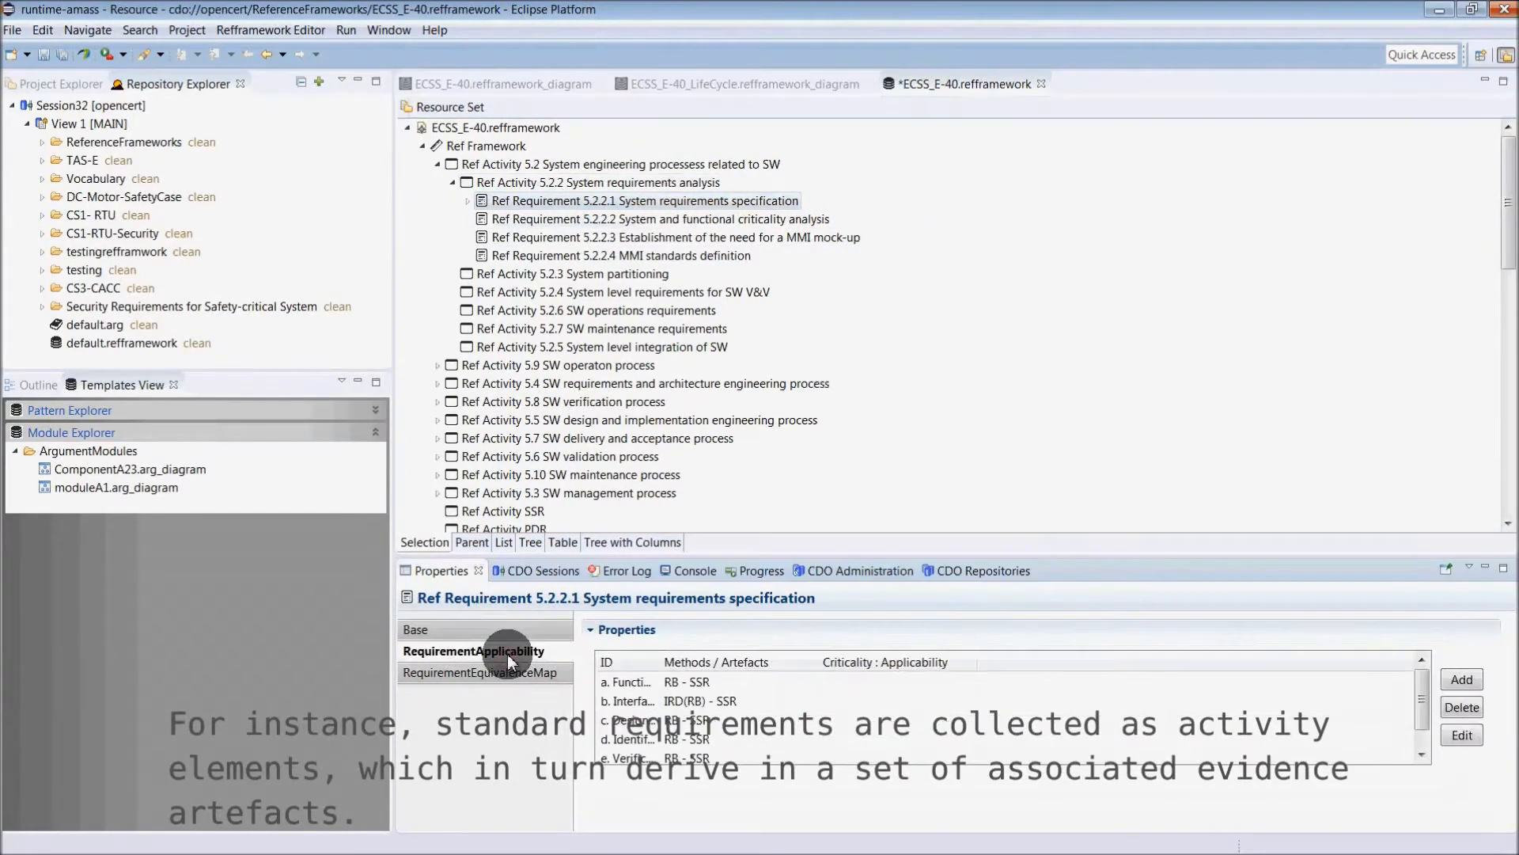
pyautogui.moveTo(660, 665); pyautogui.dragTo(936, 669)
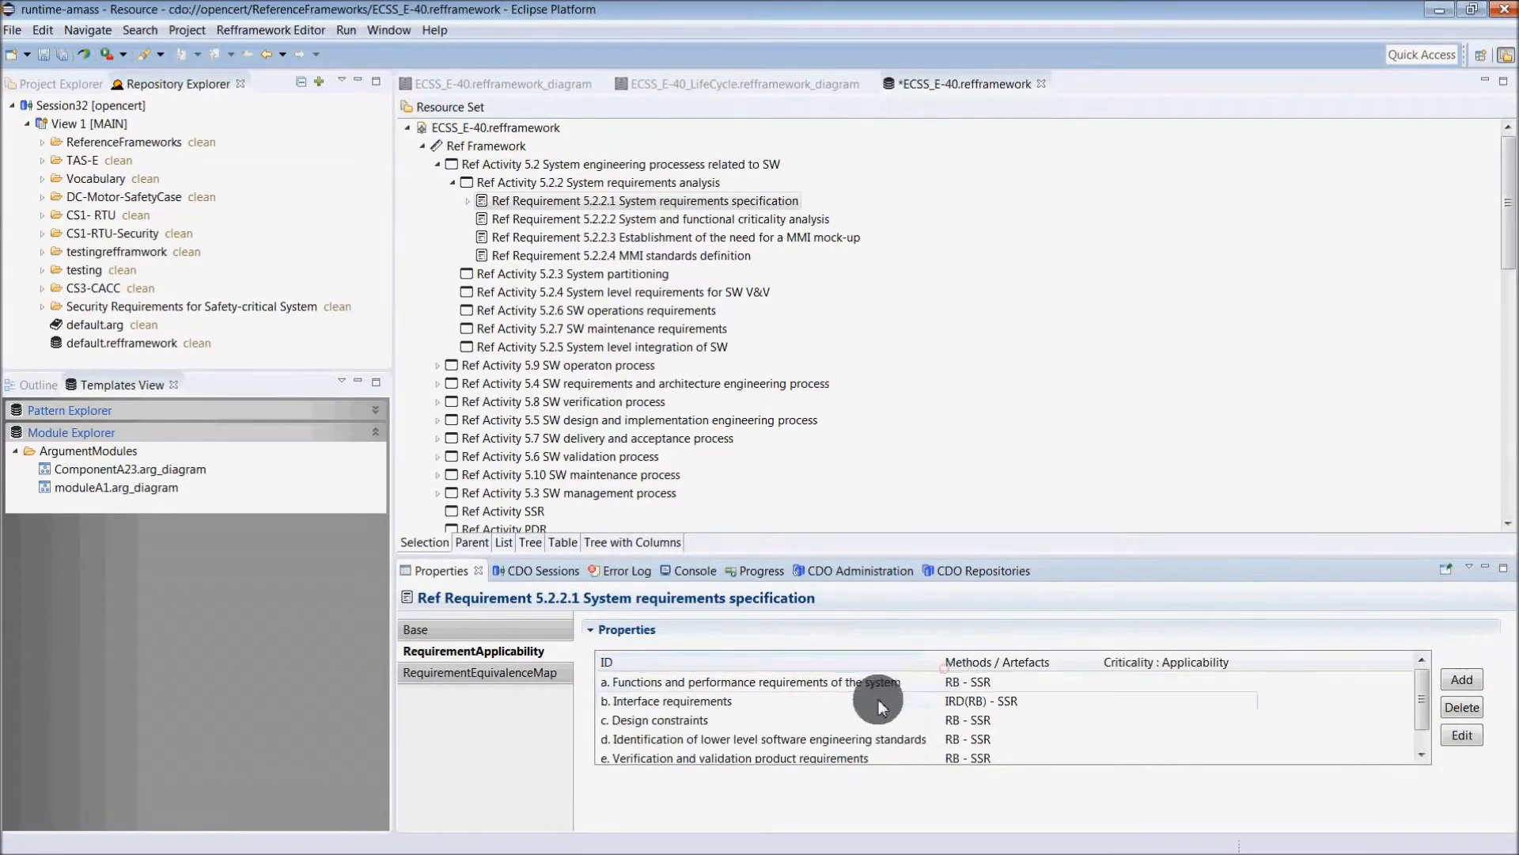
pyautogui.scroll(-1, 824, 703)
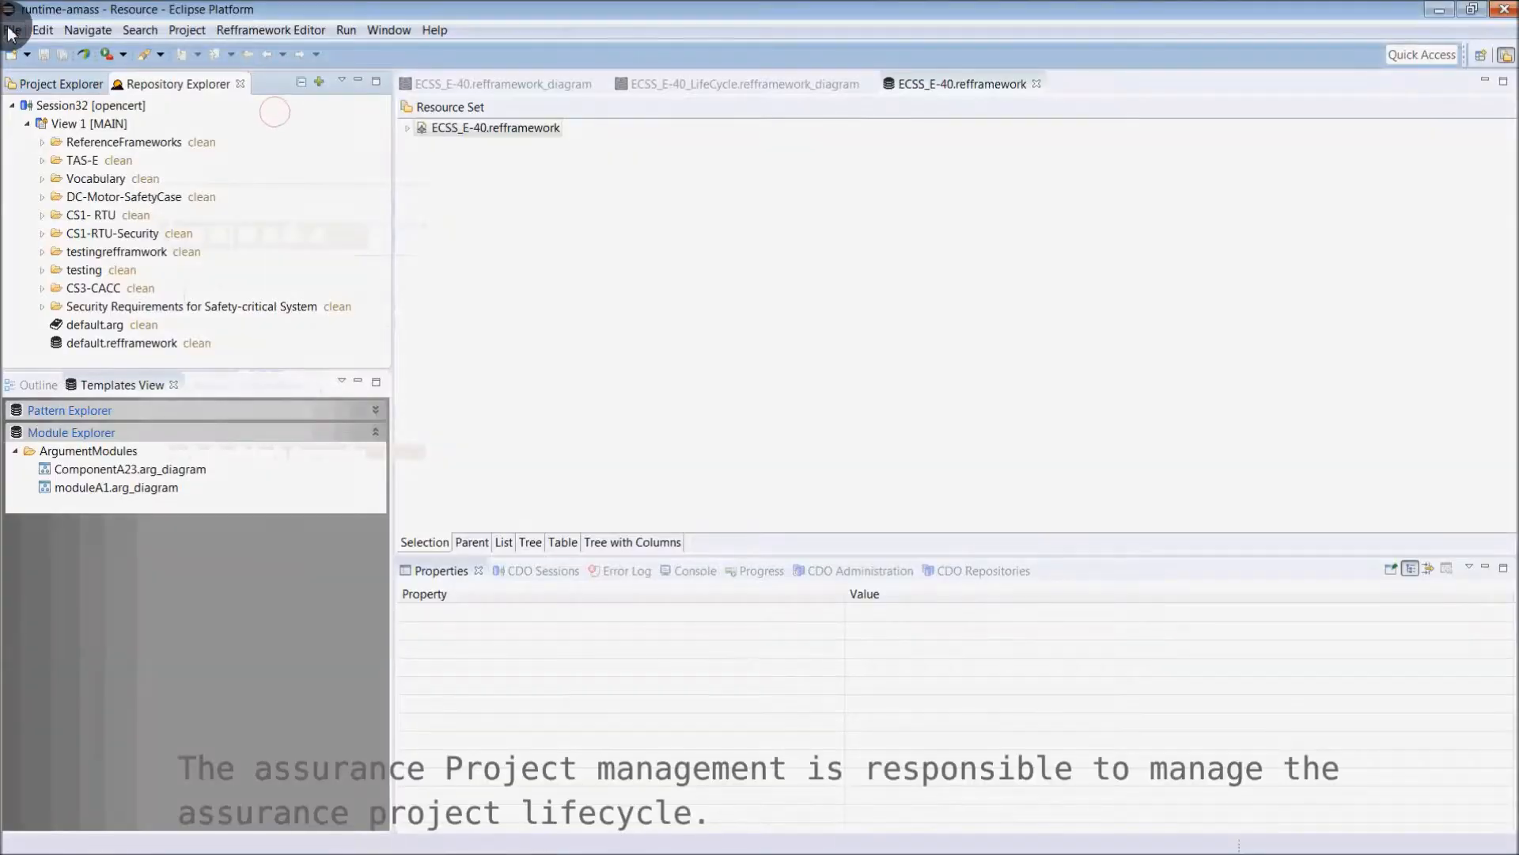
# Start a new OpenCert assurance project and name it AssuranceProject.
pyautogui.click(12, 30)
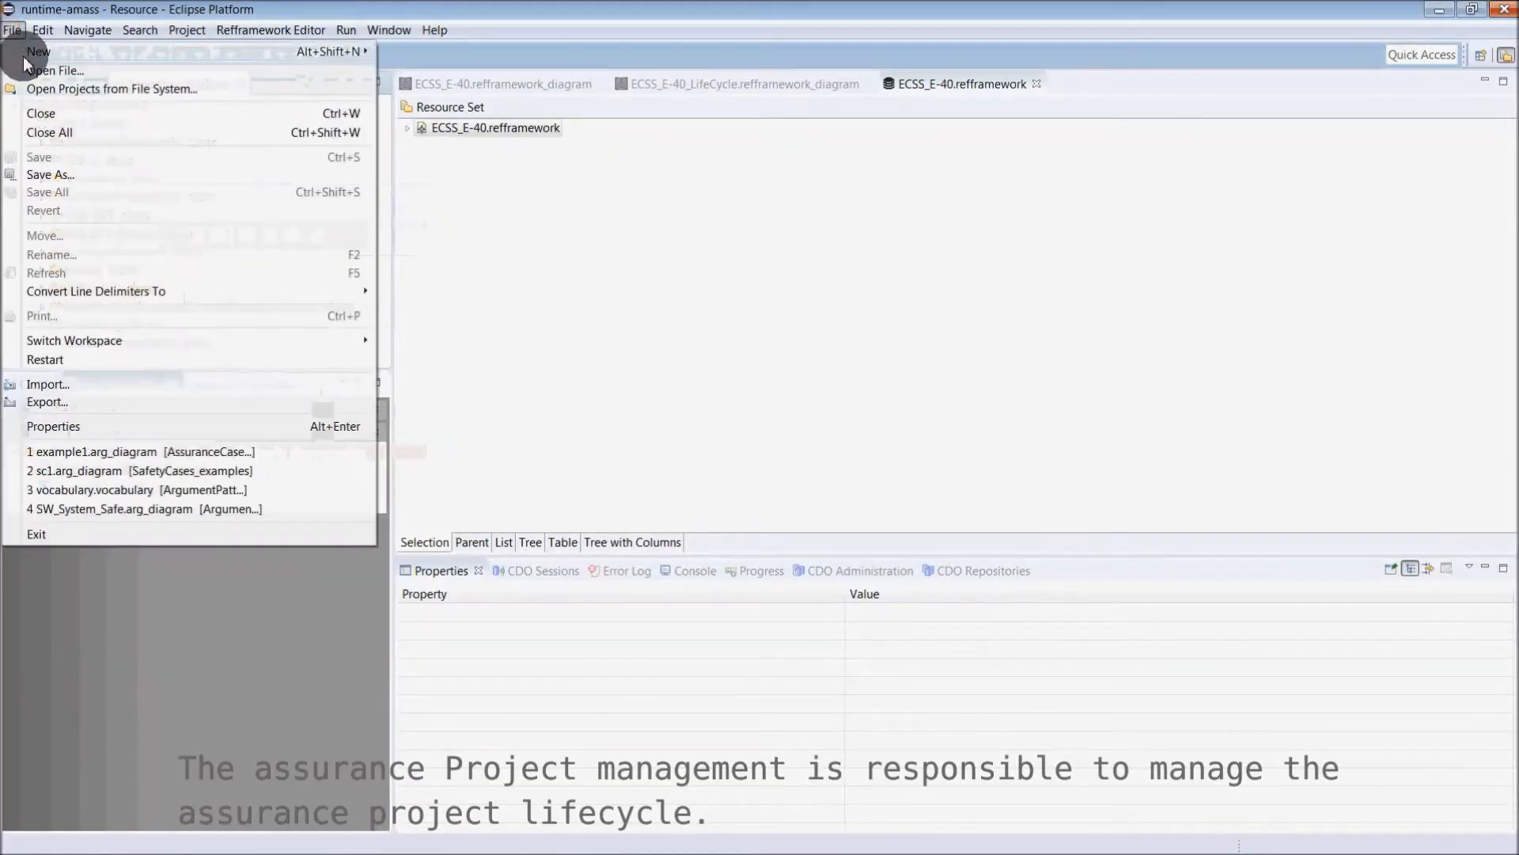
pyautogui.moveTo(32, 52)
pyautogui.click(401, 54)
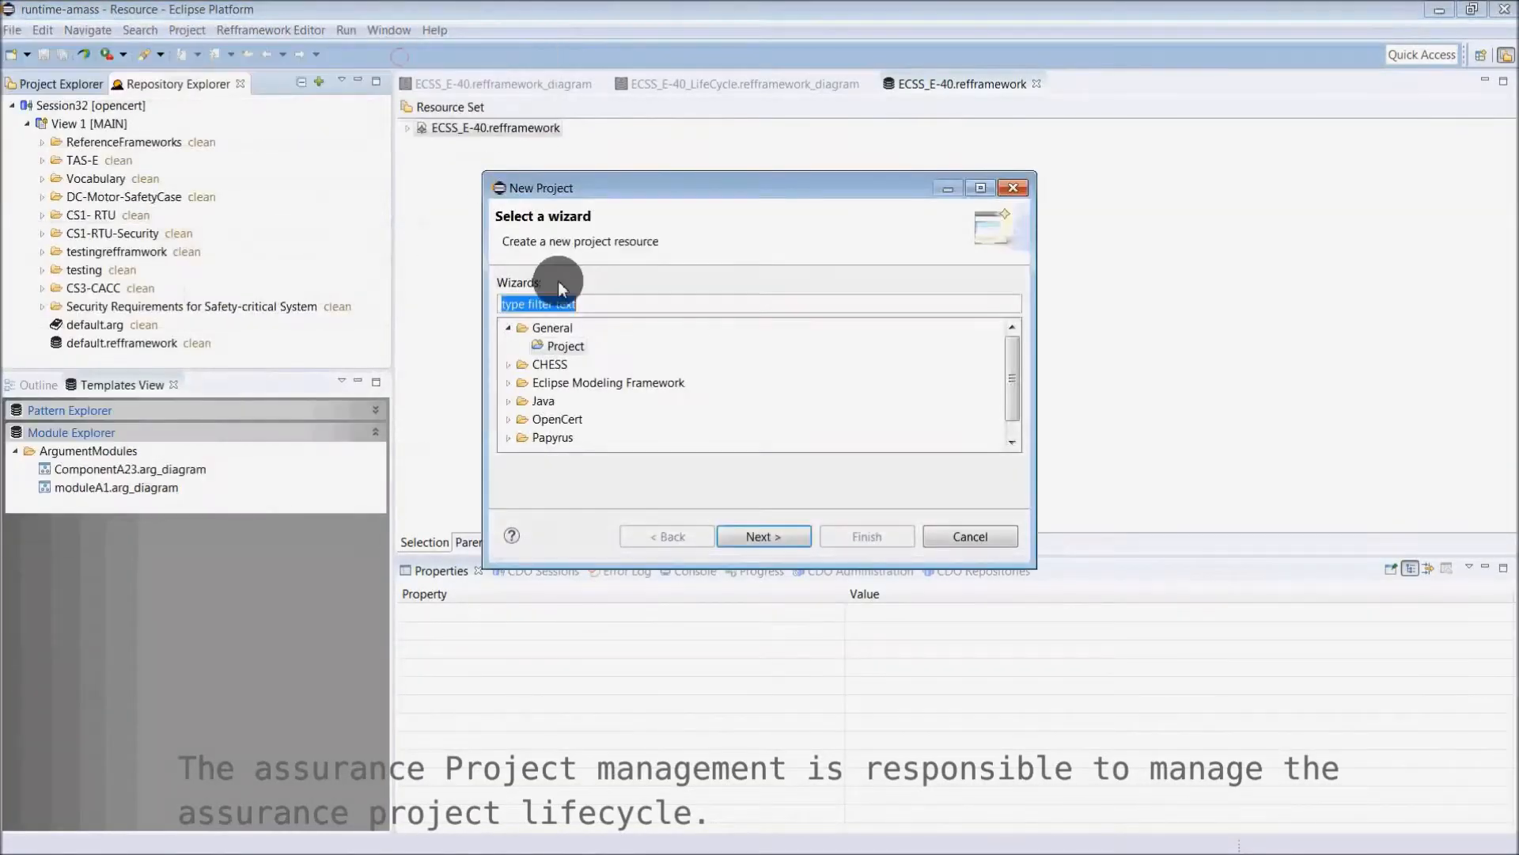
pyautogui.click(509, 420)
pyautogui.click(547, 437)
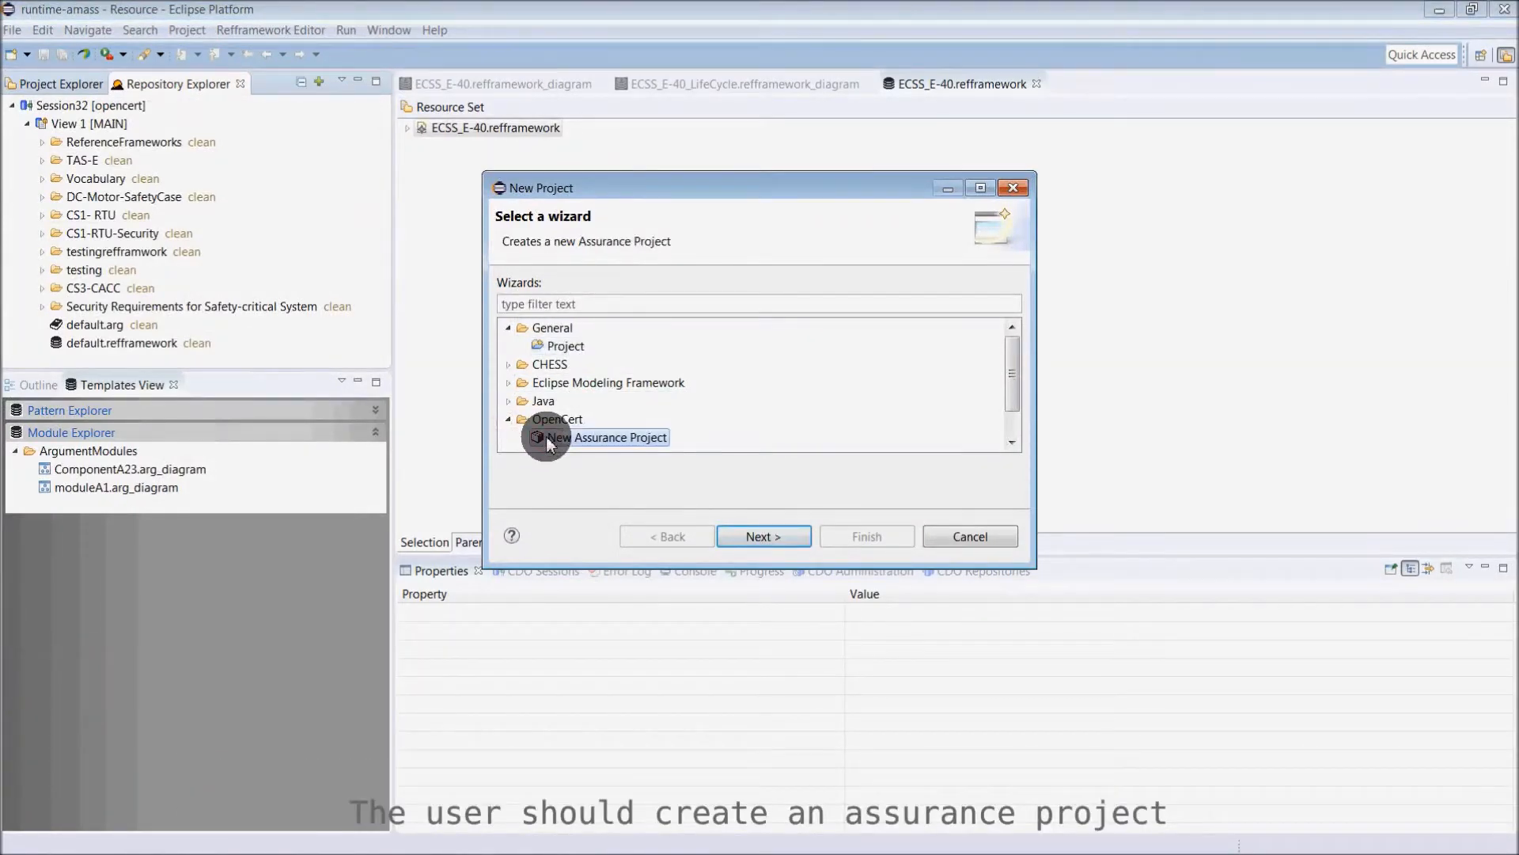
pyautogui.click(743, 536)
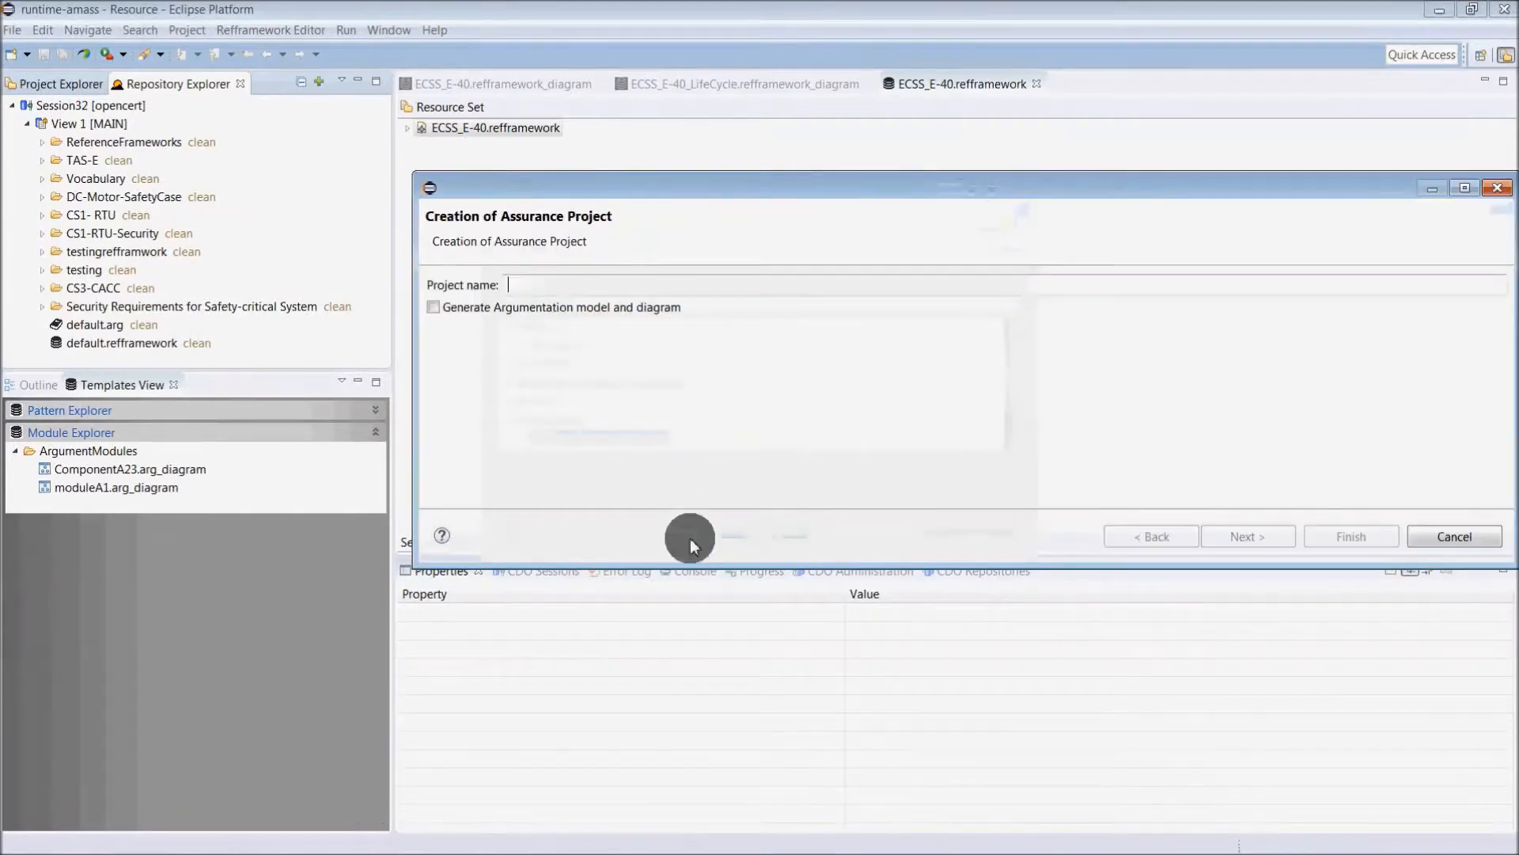
pyautogui.write('A')
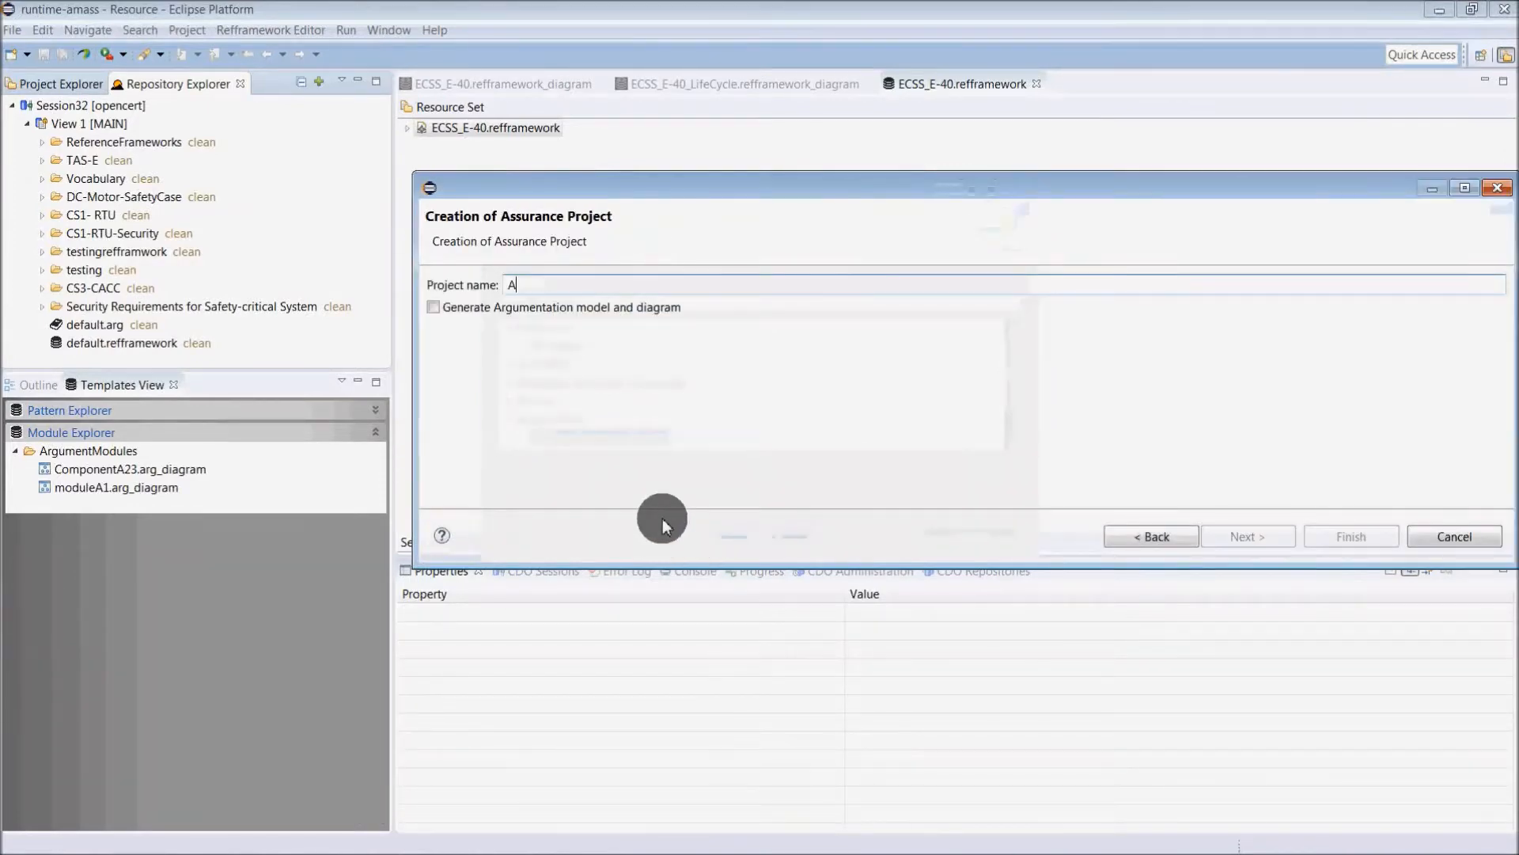
pyautogui.write('ssuranceProject')
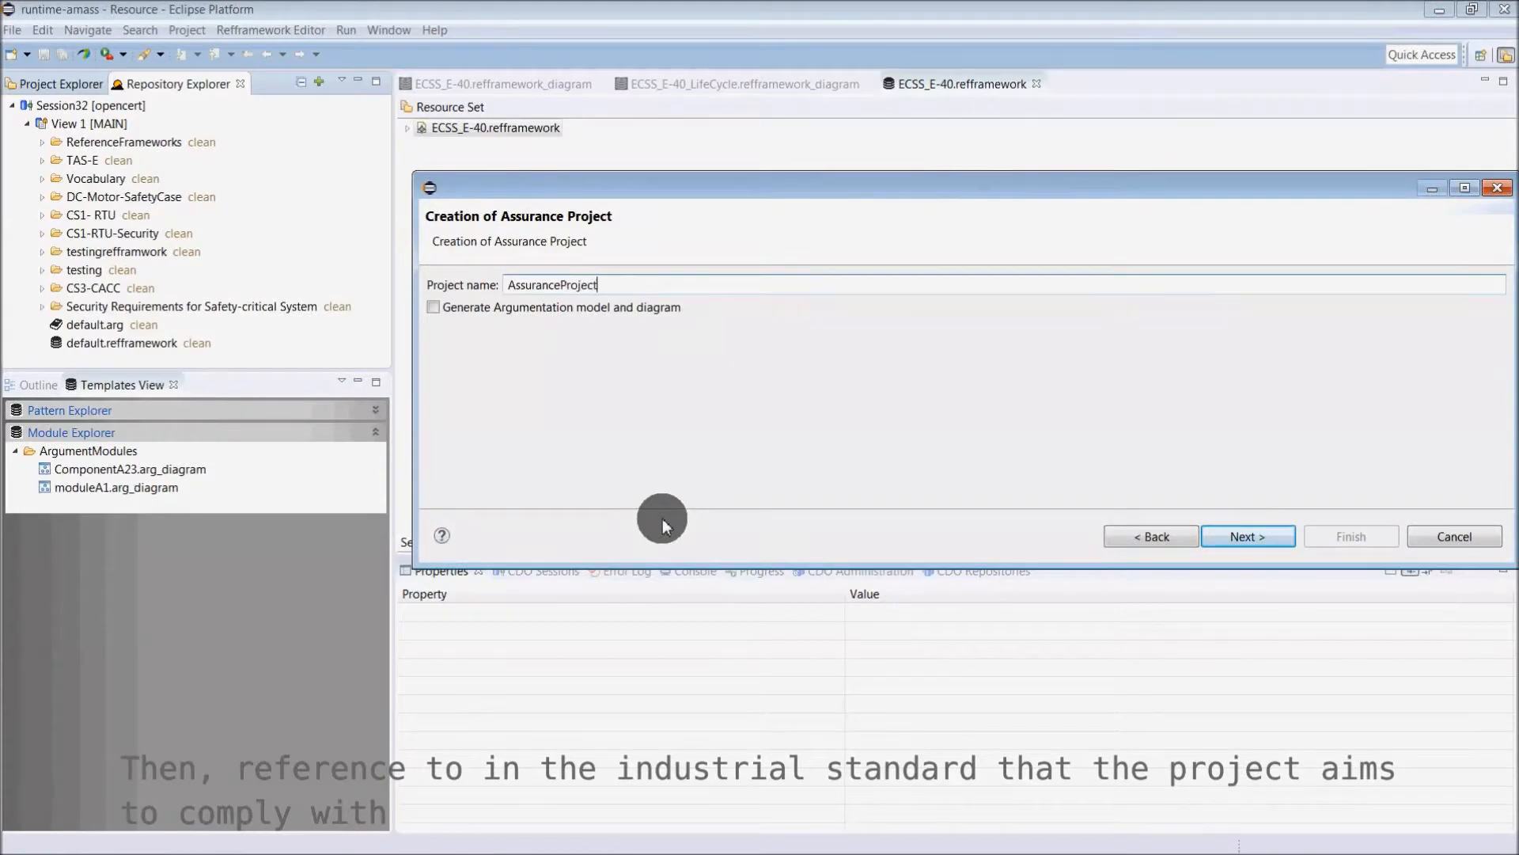
# Base the project on the ECSS_E-40 reference framework, include its Ref Framework root in the baseline, and finish creating the project.
pyautogui.click(1255, 538)
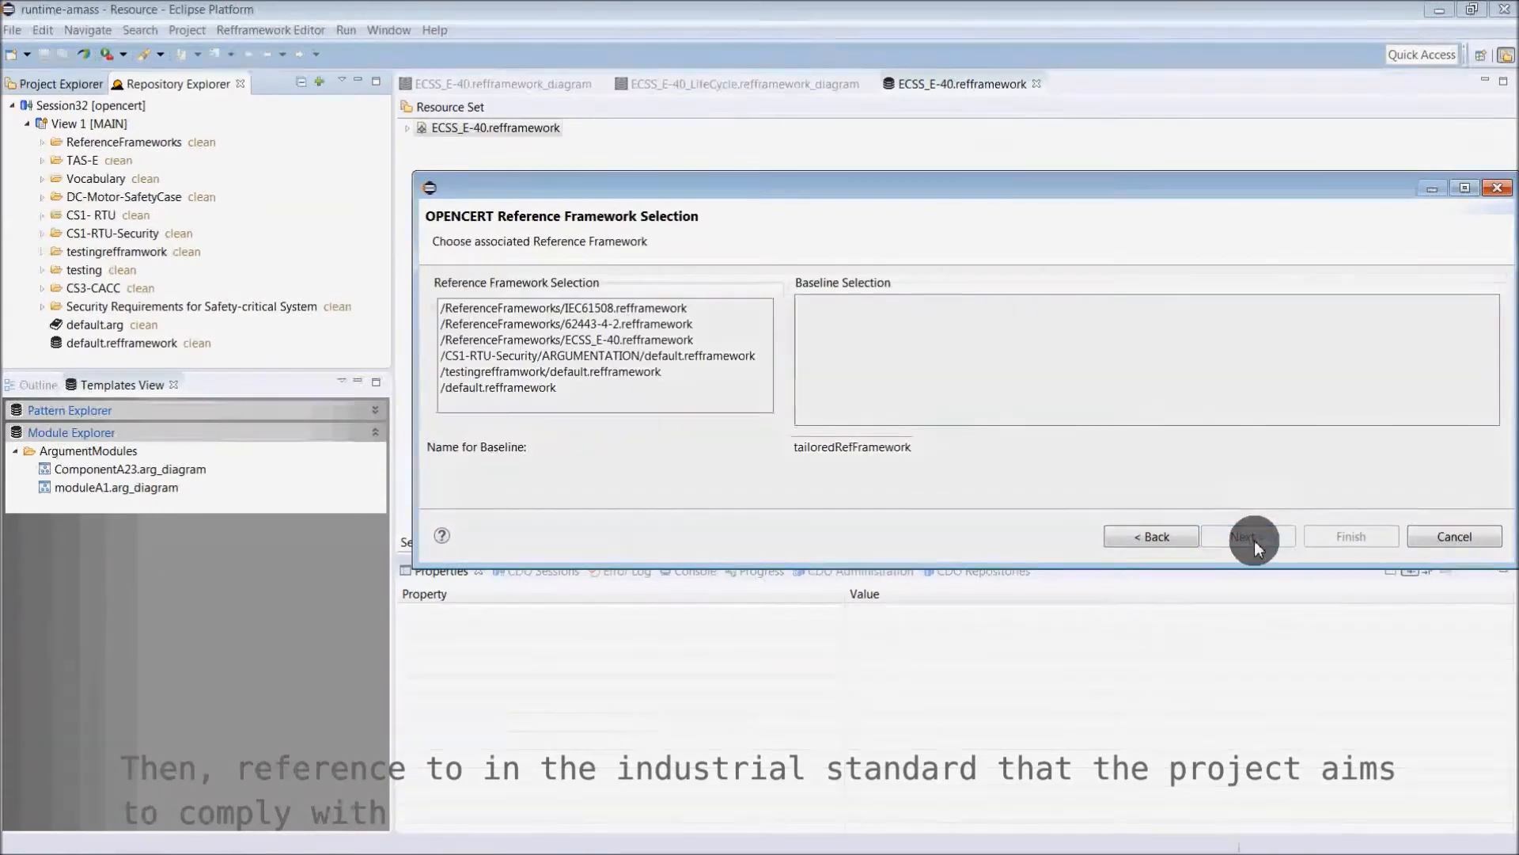
pyautogui.click(559, 341)
pyautogui.click(807, 305)
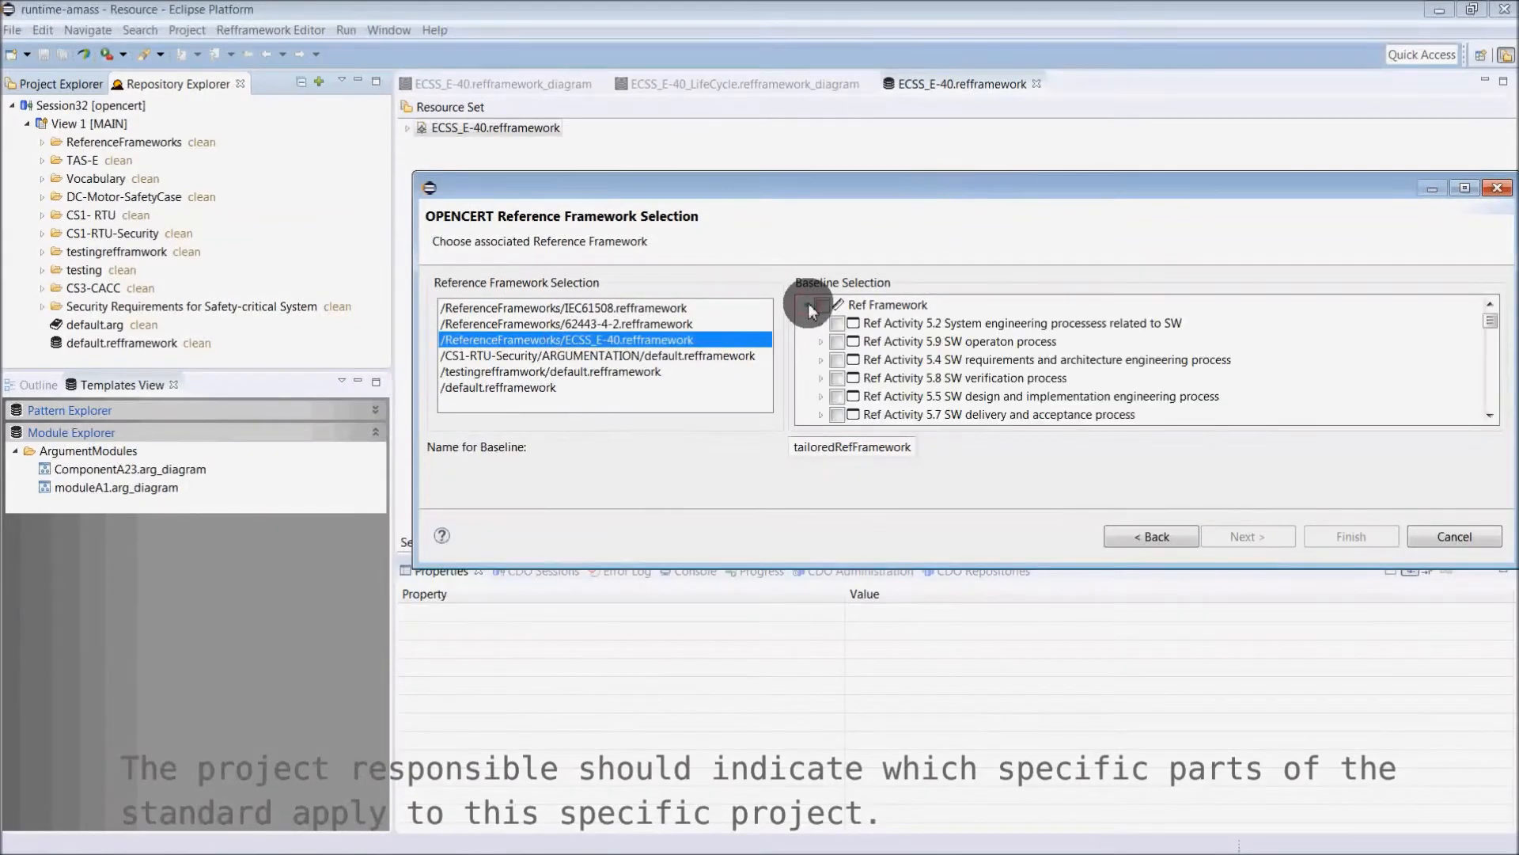
pyautogui.click(822, 306)
pyautogui.click(1350, 538)
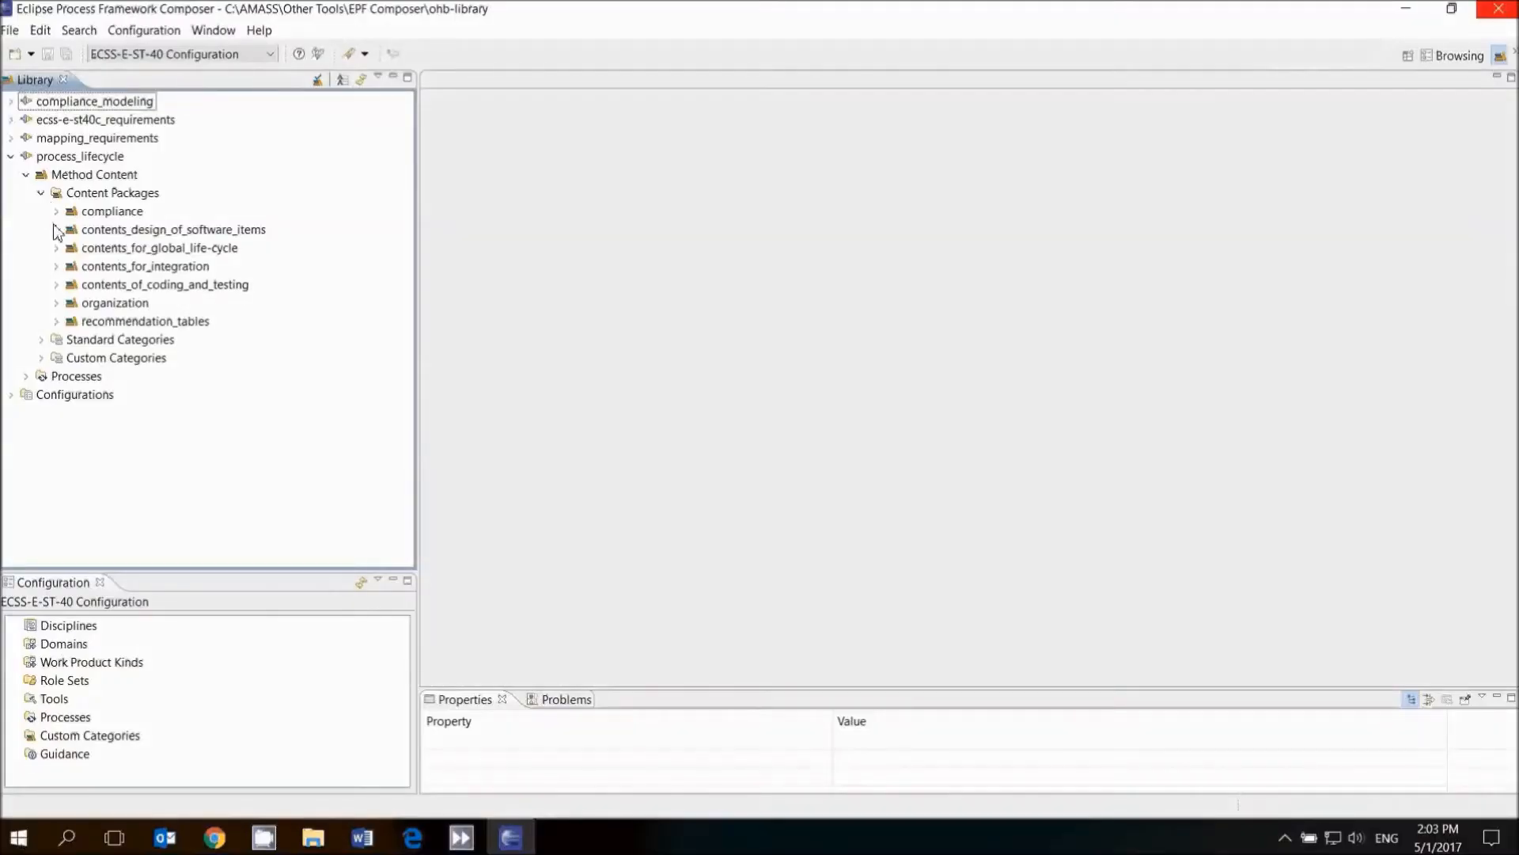
# In Eclipse Process Framework Composer, open the definition_and_documentation_of_software_unit_tests task from the contents_design_of_software_items package.
pyautogui.click(56, 229)
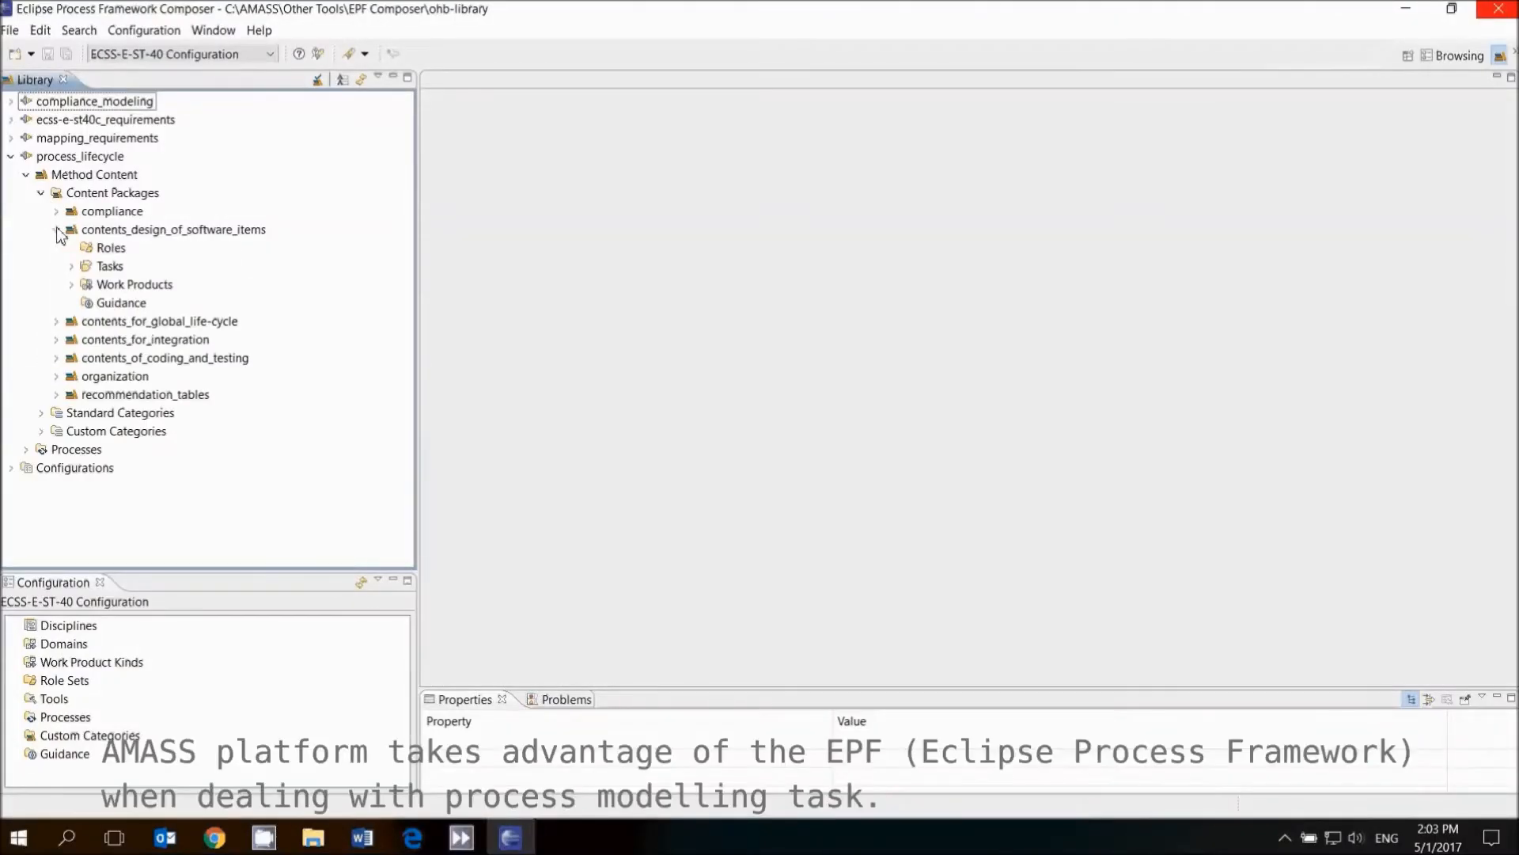
pyautogui.click(71, 267)
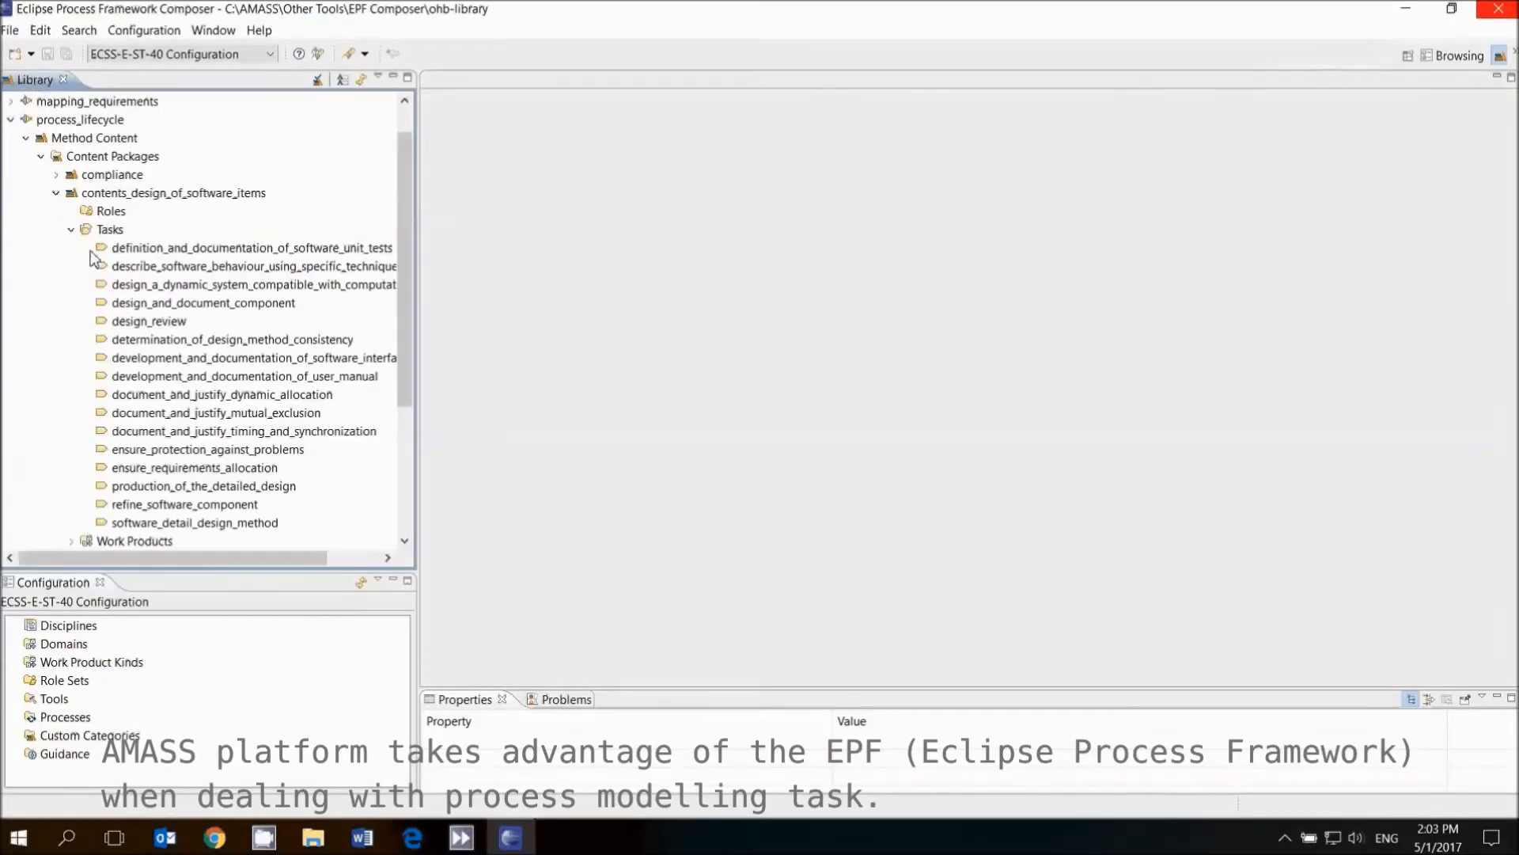
pyautogui.doubleClick(102, 249)
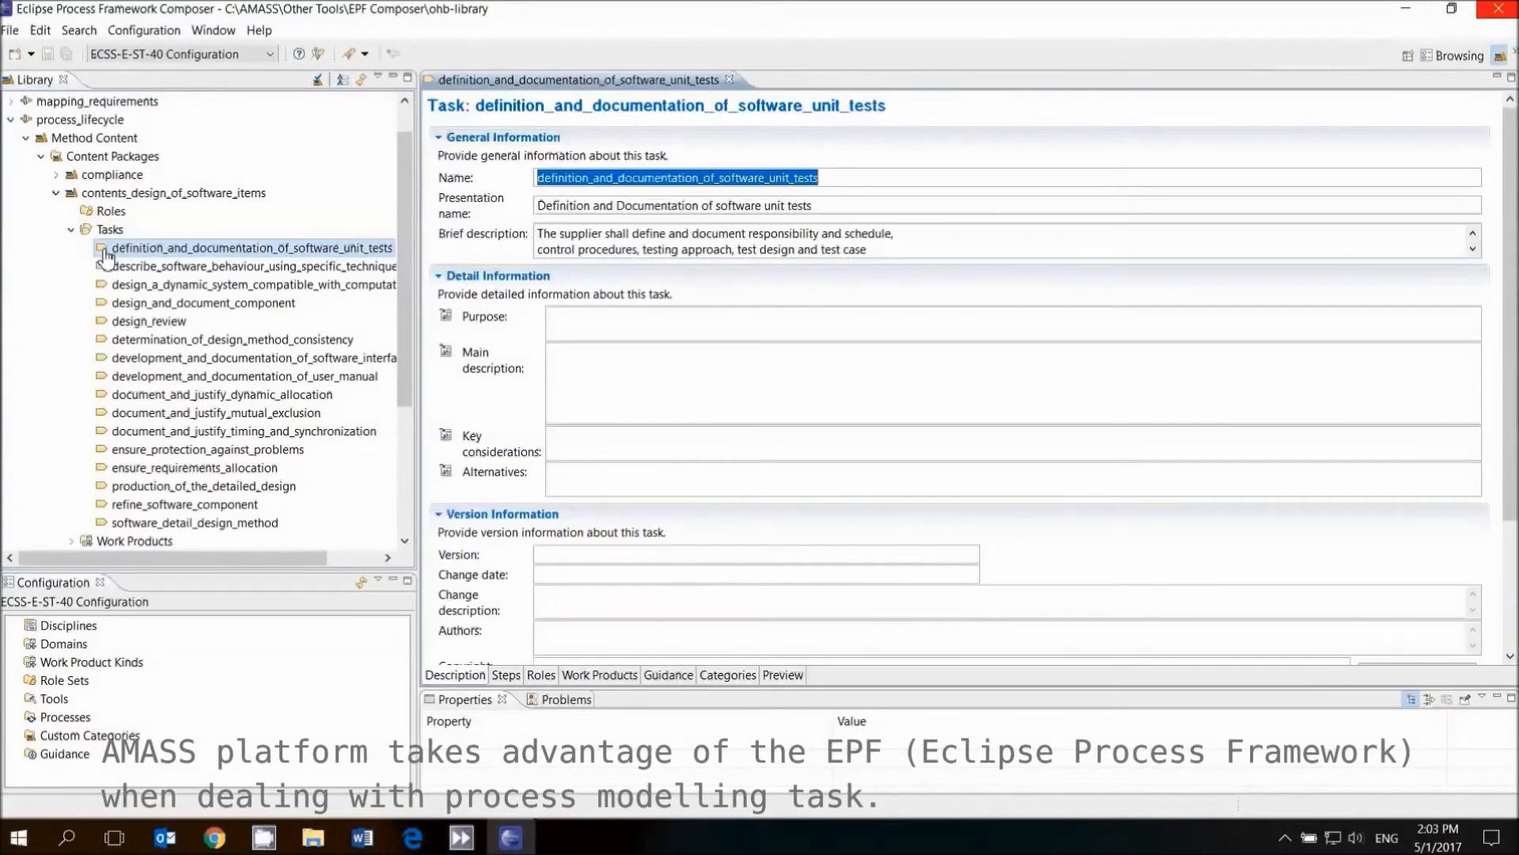
# Assign aocs_ait, aocs_engineering, aocs_sw_vv and development_team_leader as primary performers of the software unit tests task.
pyautogui.click(540, 675)
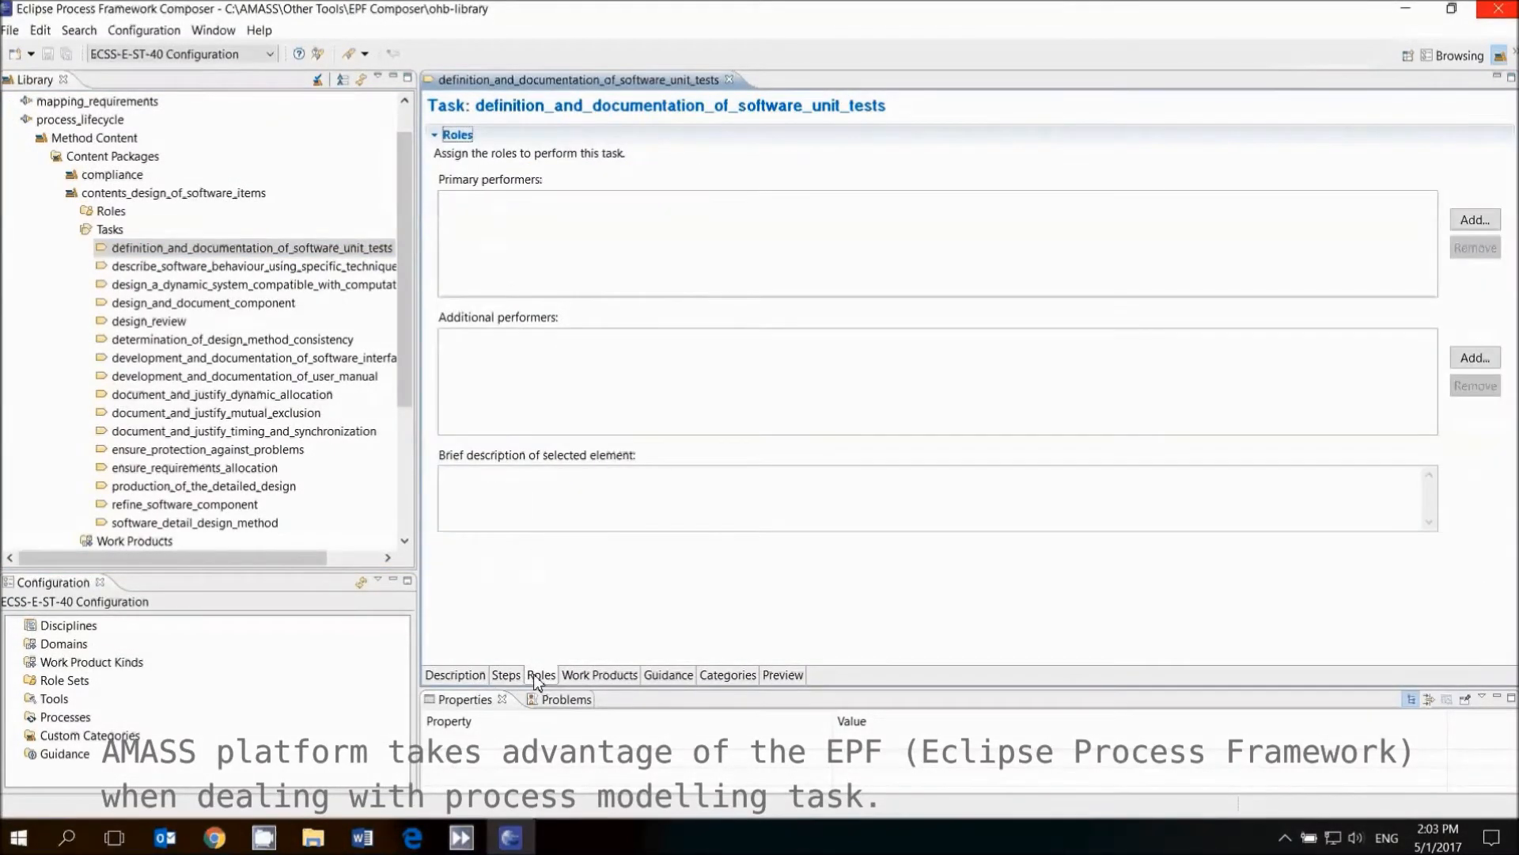
pyautogui.click(1461, 224)
pyautogui.click(648, 242)
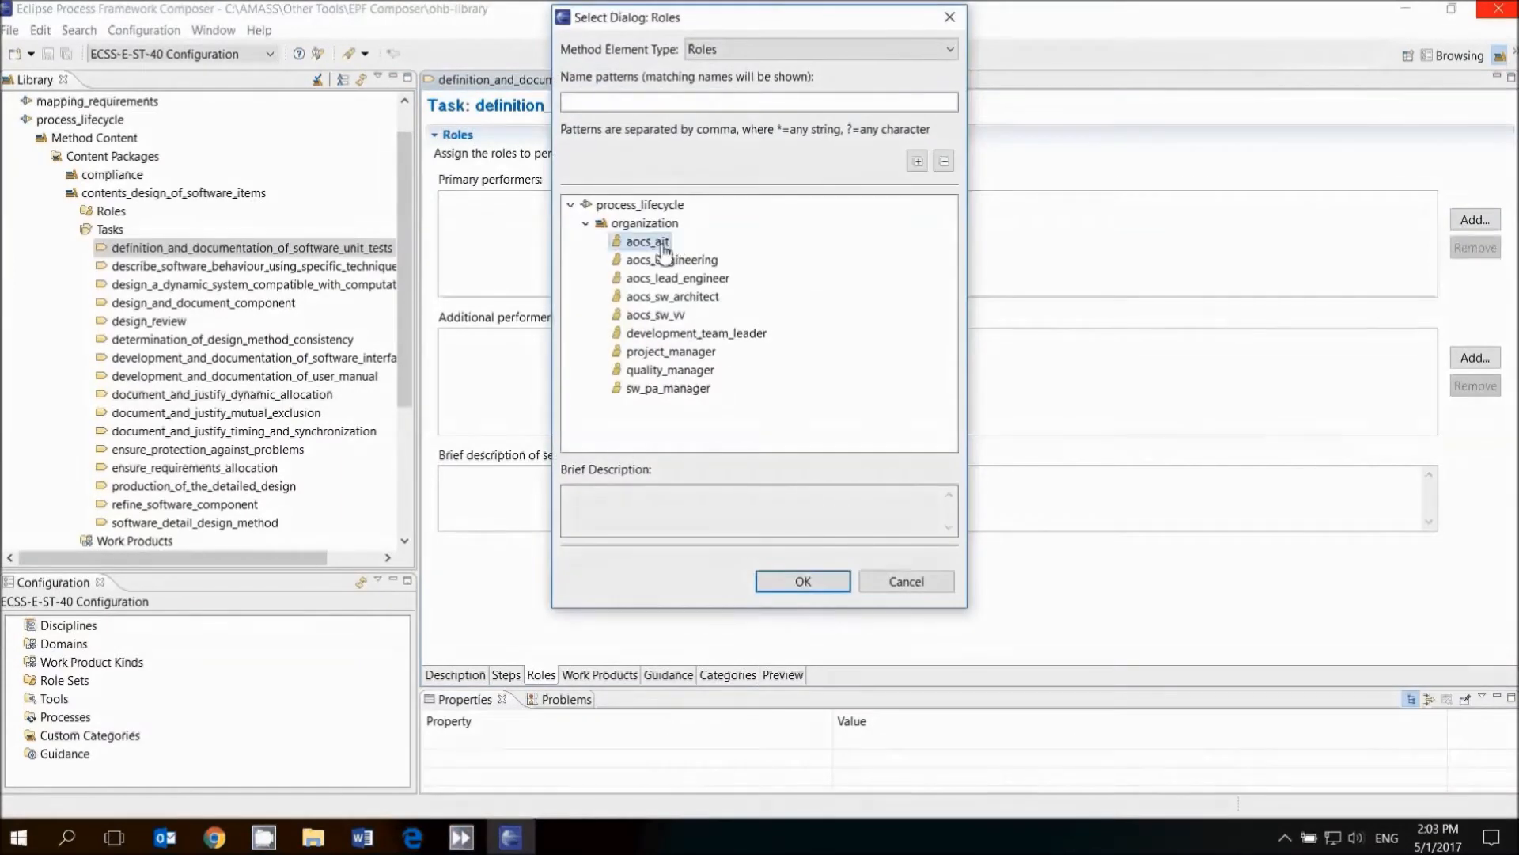
pyautogui.keyDown('ctrl'); pyautogui.click(665, 259); pyautogui.keyUp('ctrl')
pyautogui.keyDown('ctrl'); pyautogui.click(664, 315); pyautogui.keyUp('ctrl')
pyautogui.keyDown('ctrl'); pyautogui.click(671, 332); pyautogui.keyUp('ctrl')
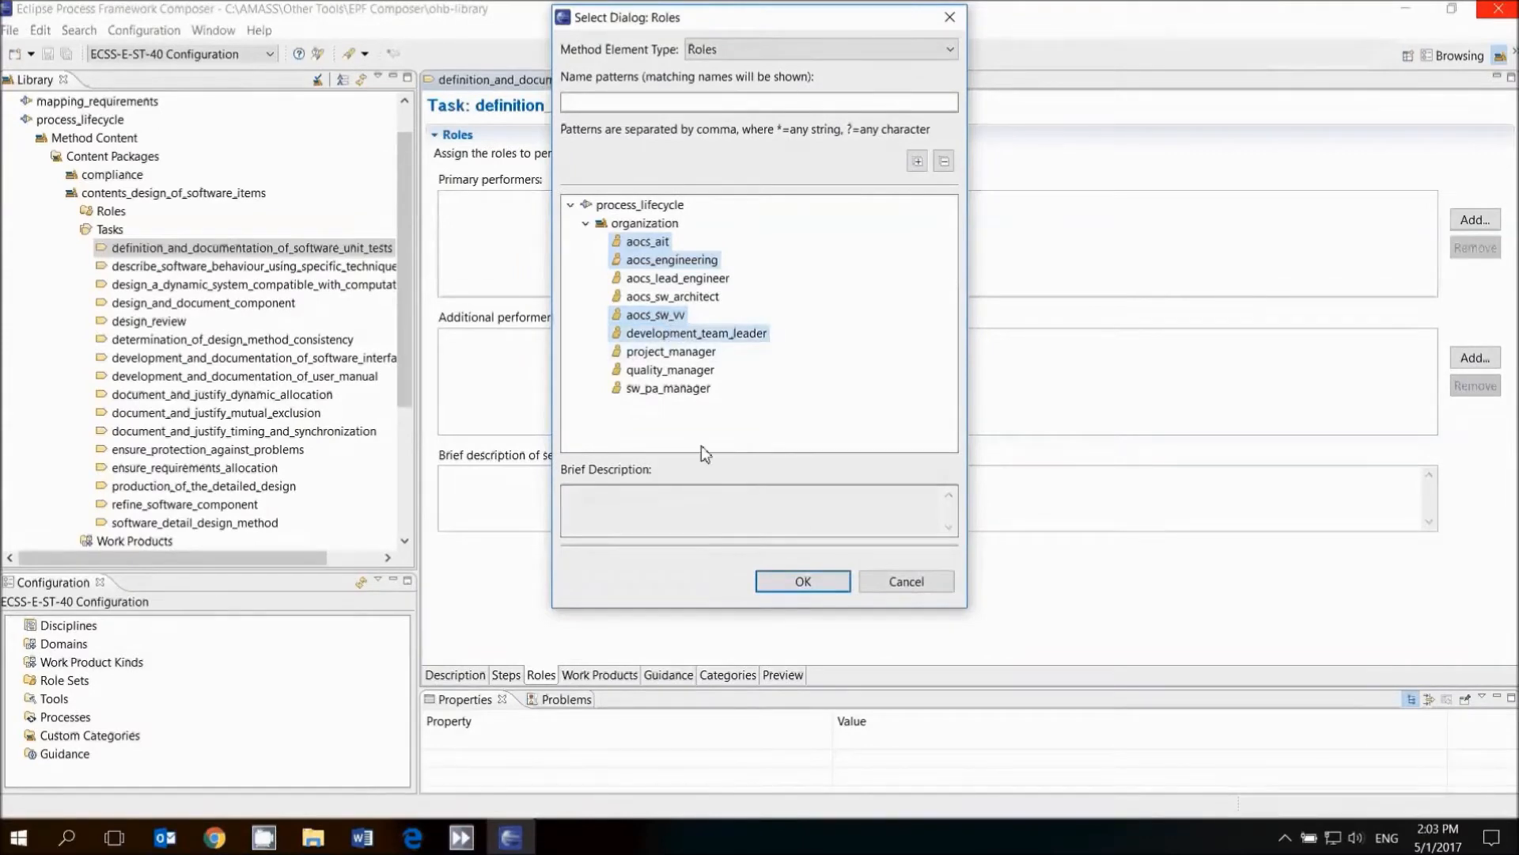
pyautogui.click(802, 582)
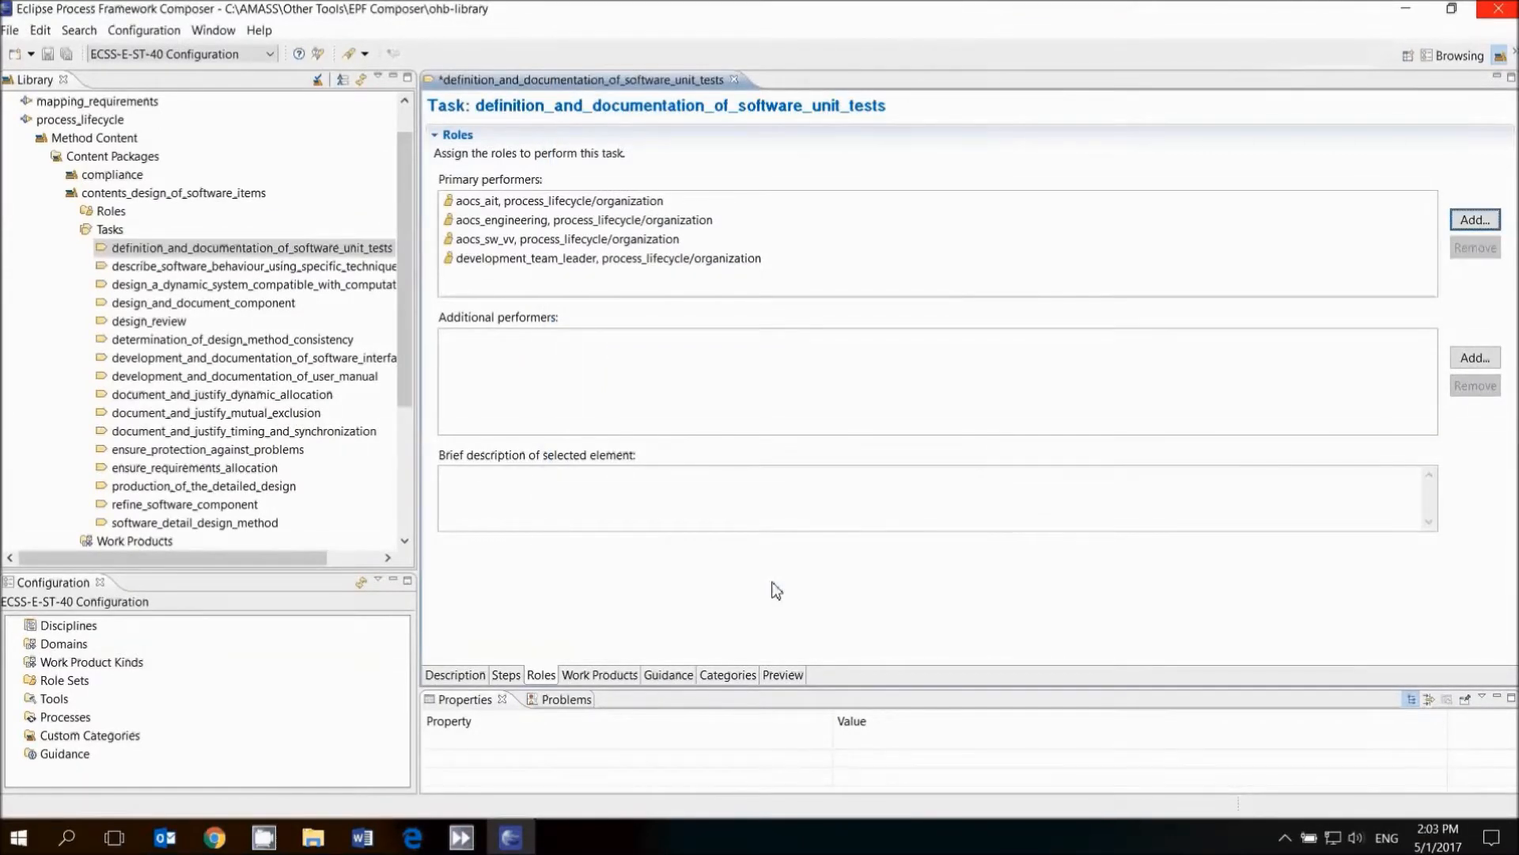
# Open the work breakdown structure of the OHB_Process_LifeCycle delivery process under process_lifecycle.
pyautogui.click(73, 230)
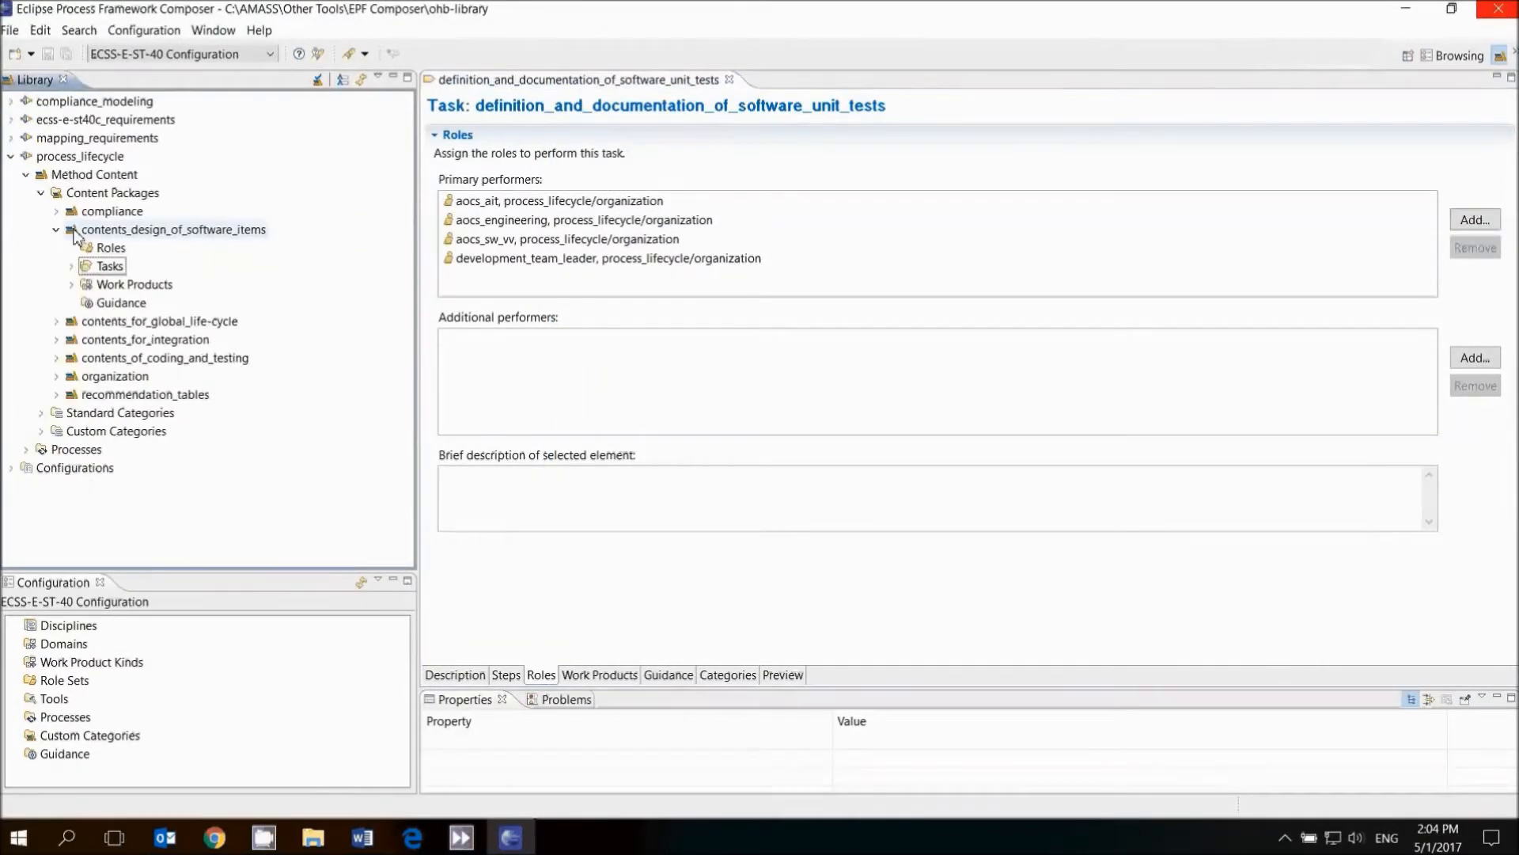
pyautogui.click(26, 449)
pyautogui.click(41, 467)
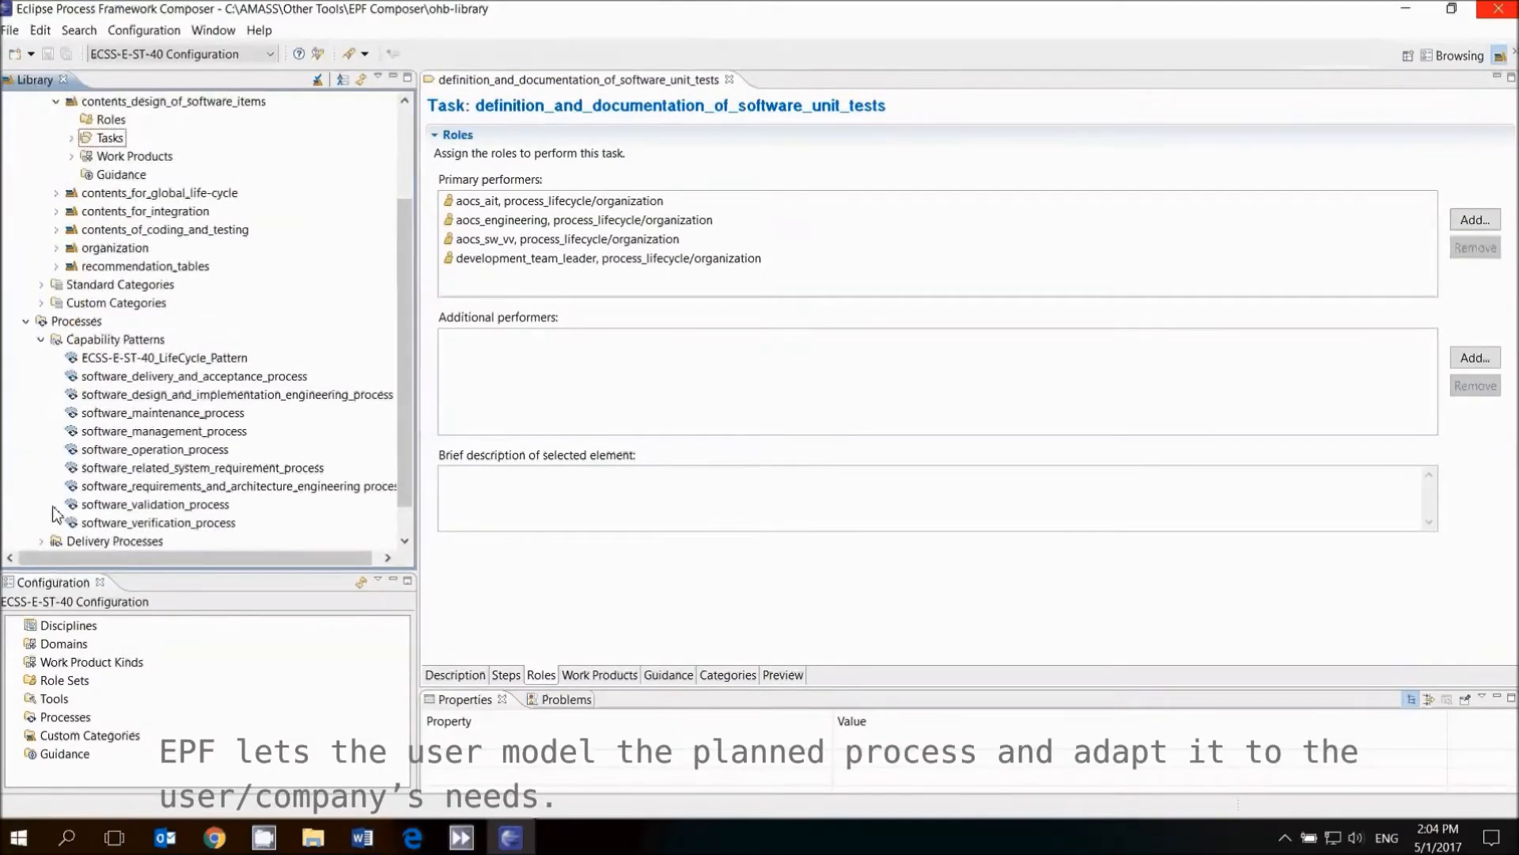
pyautogui.scroll(-1, 54, 517)
pyautogui.click(42, 505)
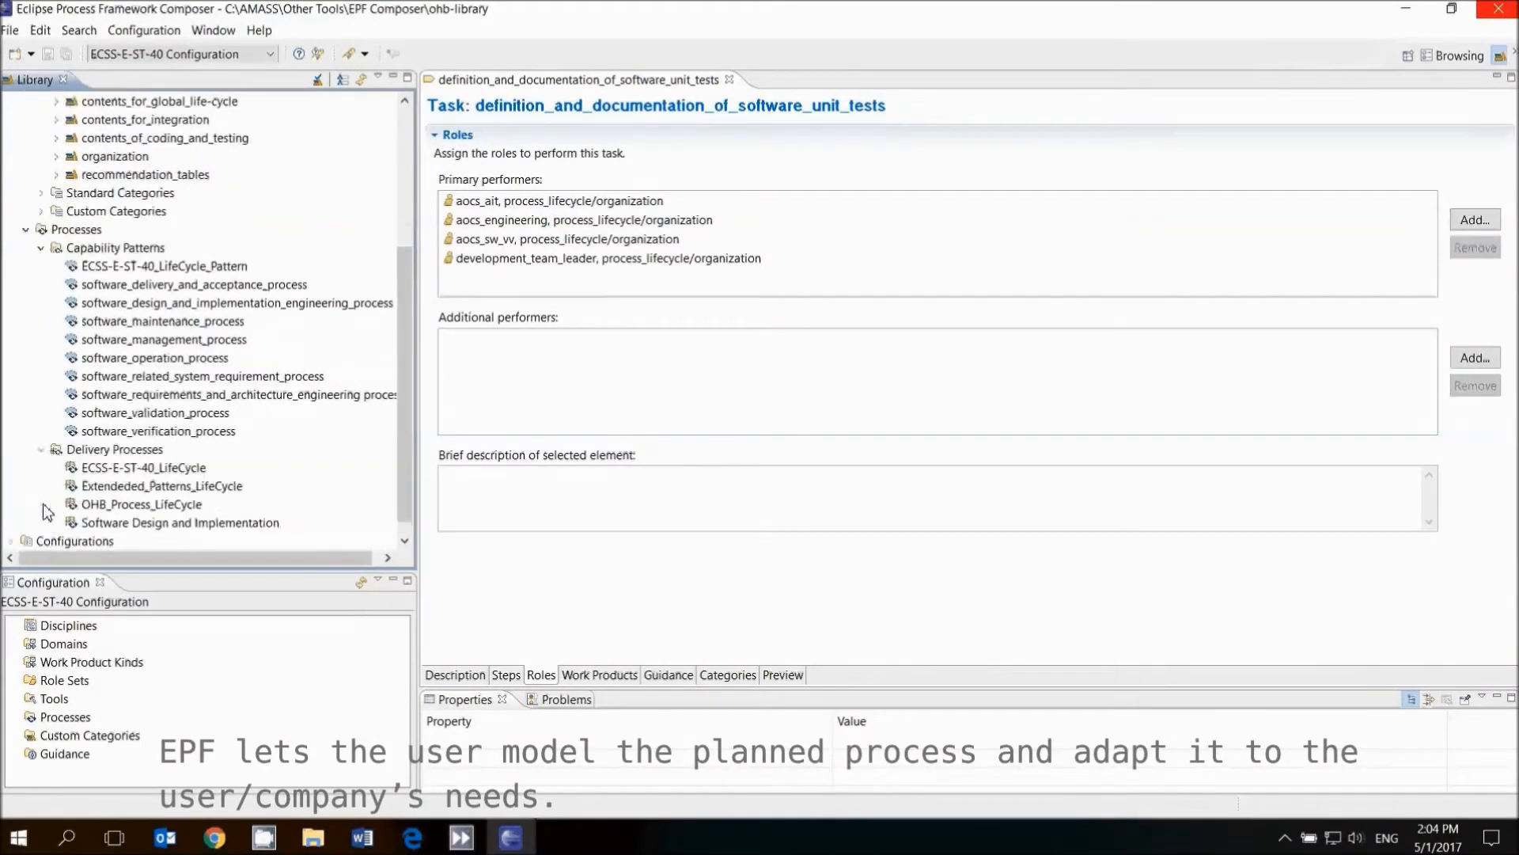
pyautogui.doubleClick(91, 506)
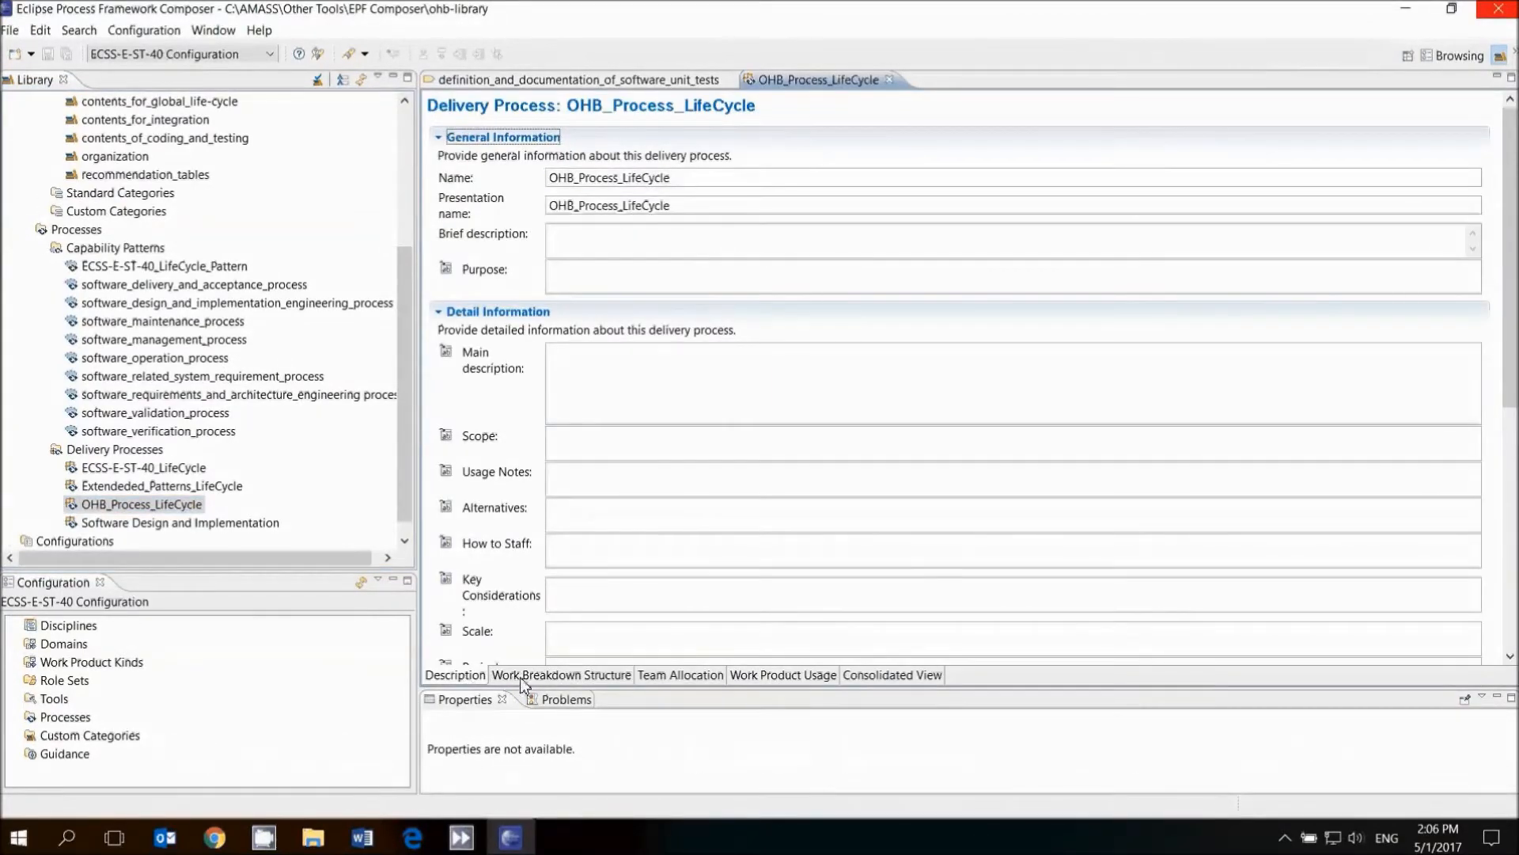
pyautogui.click(524, 677)
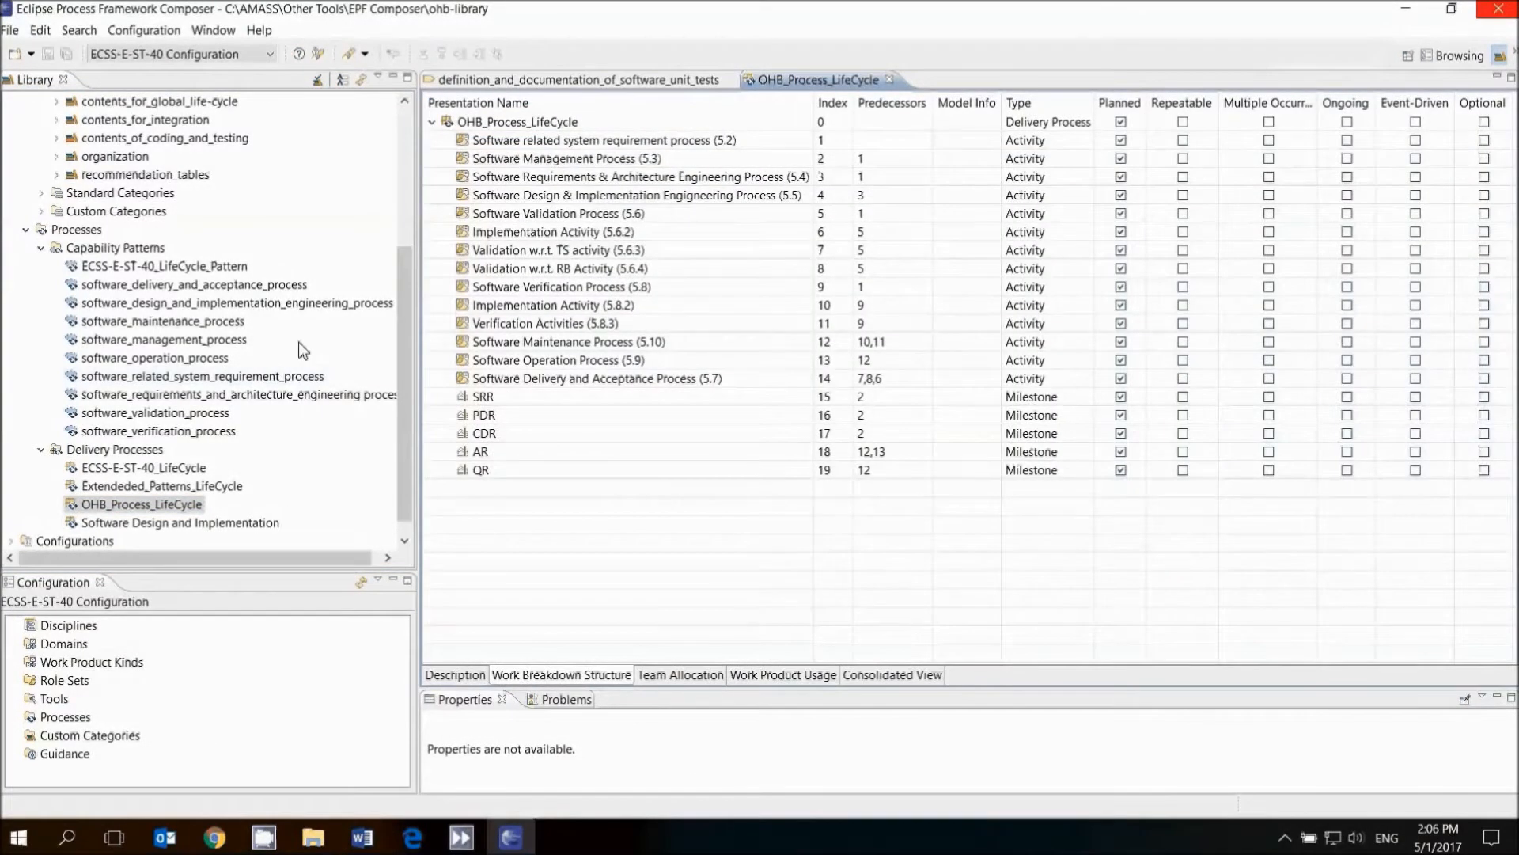
# Deep copy the software_design_and_implementation_engineering_process capability pattern into the Software Design & Implementation Engineering Process (5.5) activity.
pyautogui.click(279, 310)
pyautogui.moveTo(279, 318); pyautogui.dragTo(509, 204)
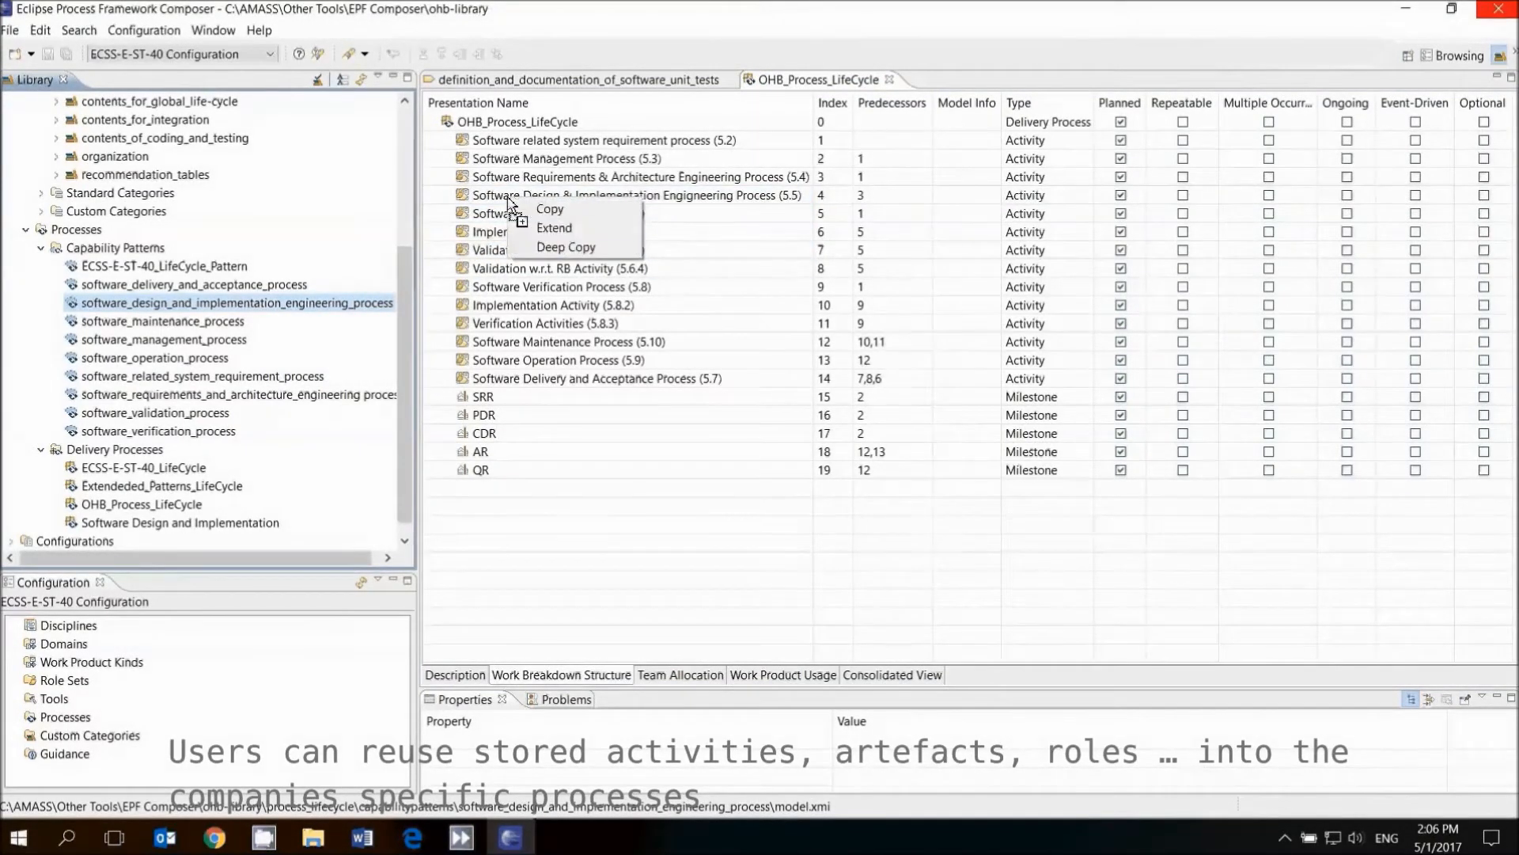
pyautogui.click(546, 247)
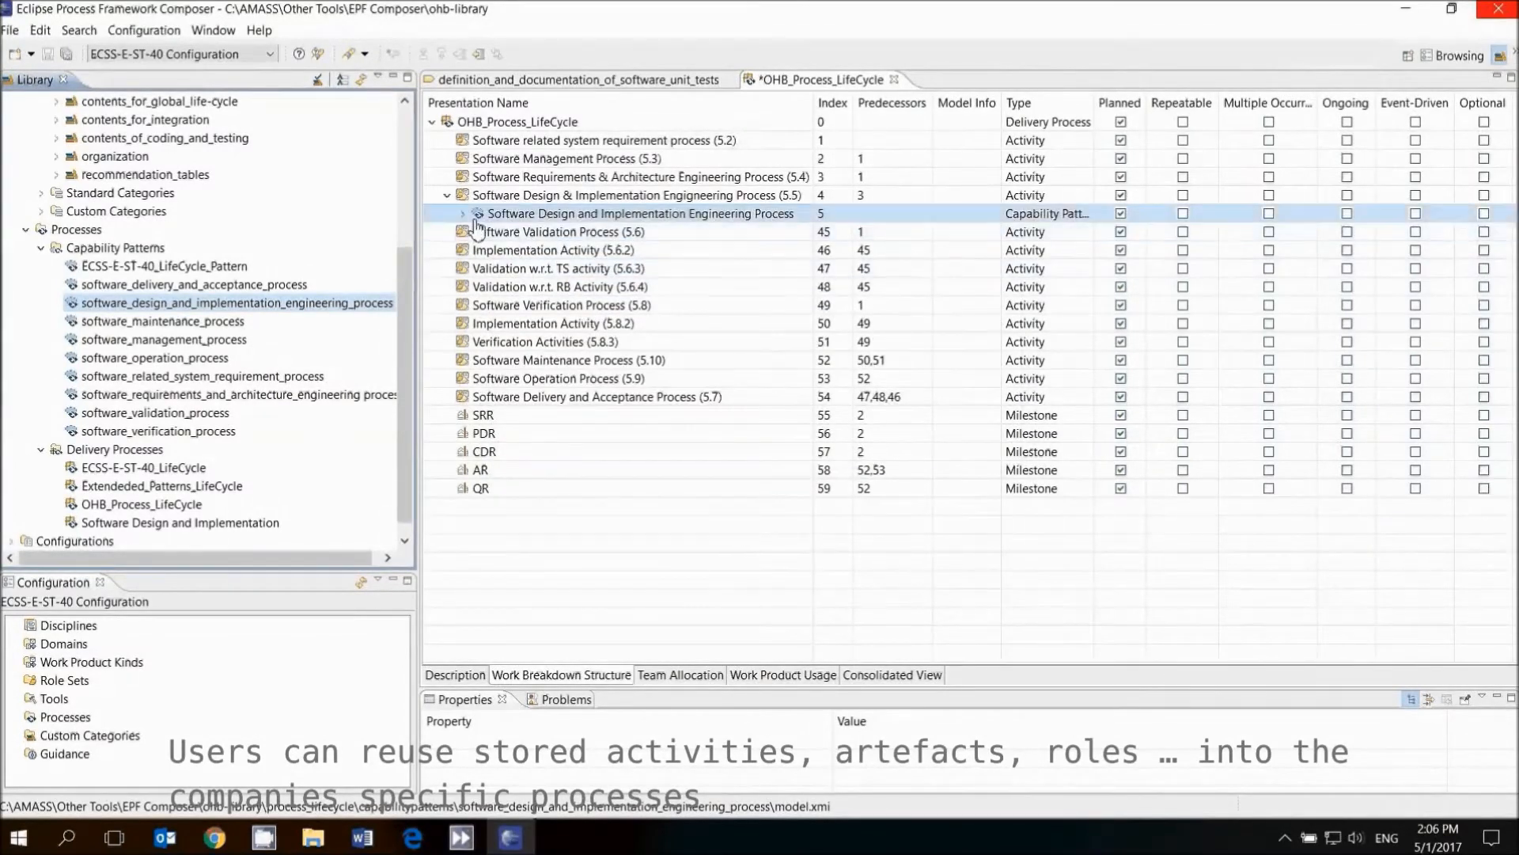
# Inspect the copied pattern down to the tasks that detail each software component's design, and view the process's team allocation.
pyautogui.click(466, 213)
pyautogui.click(478, 232)
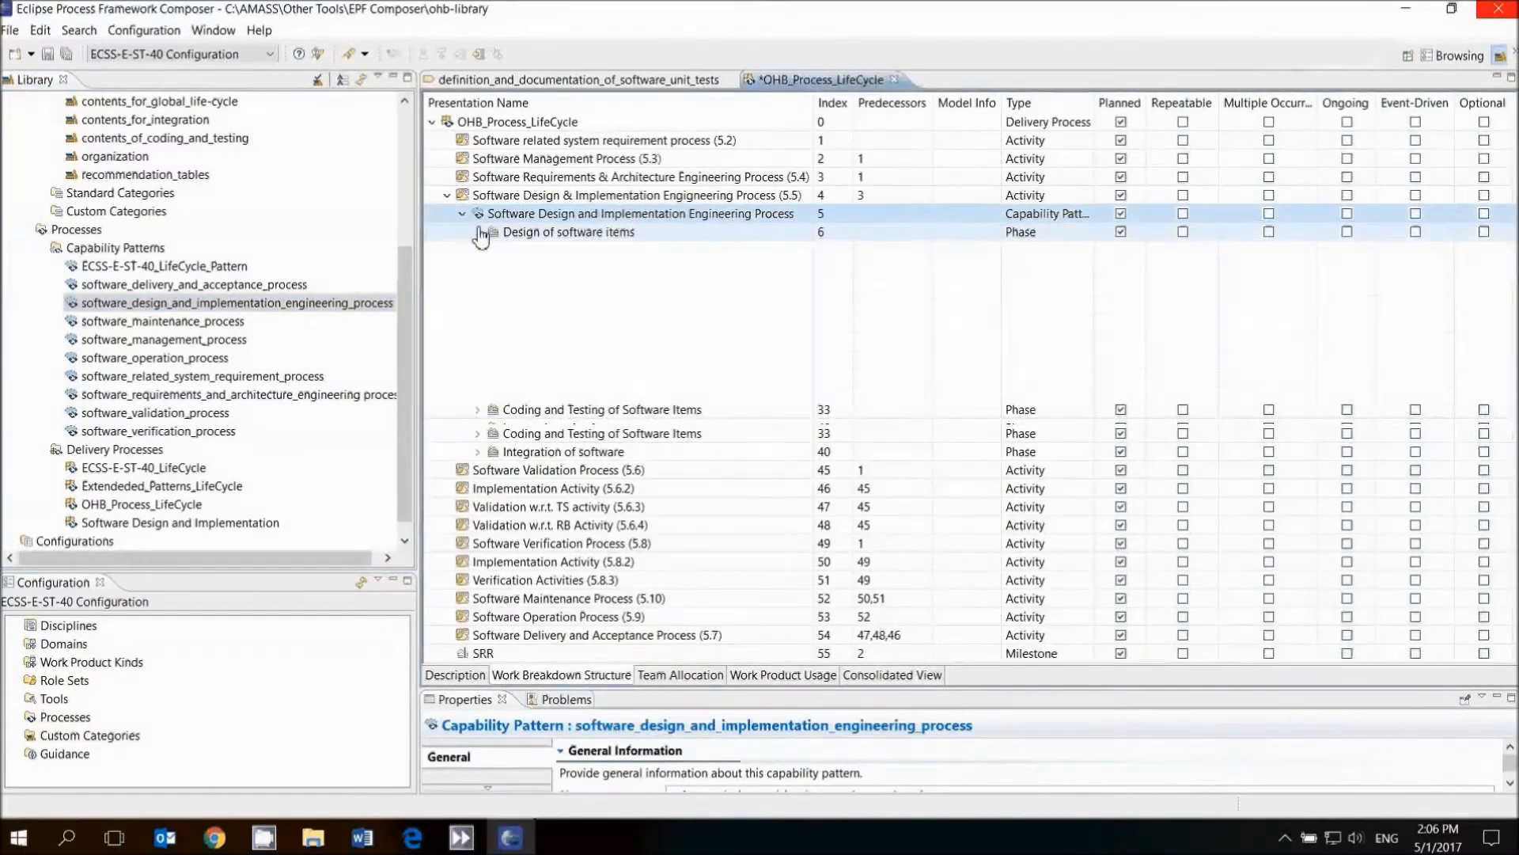
pyautogui.click(494, 251)
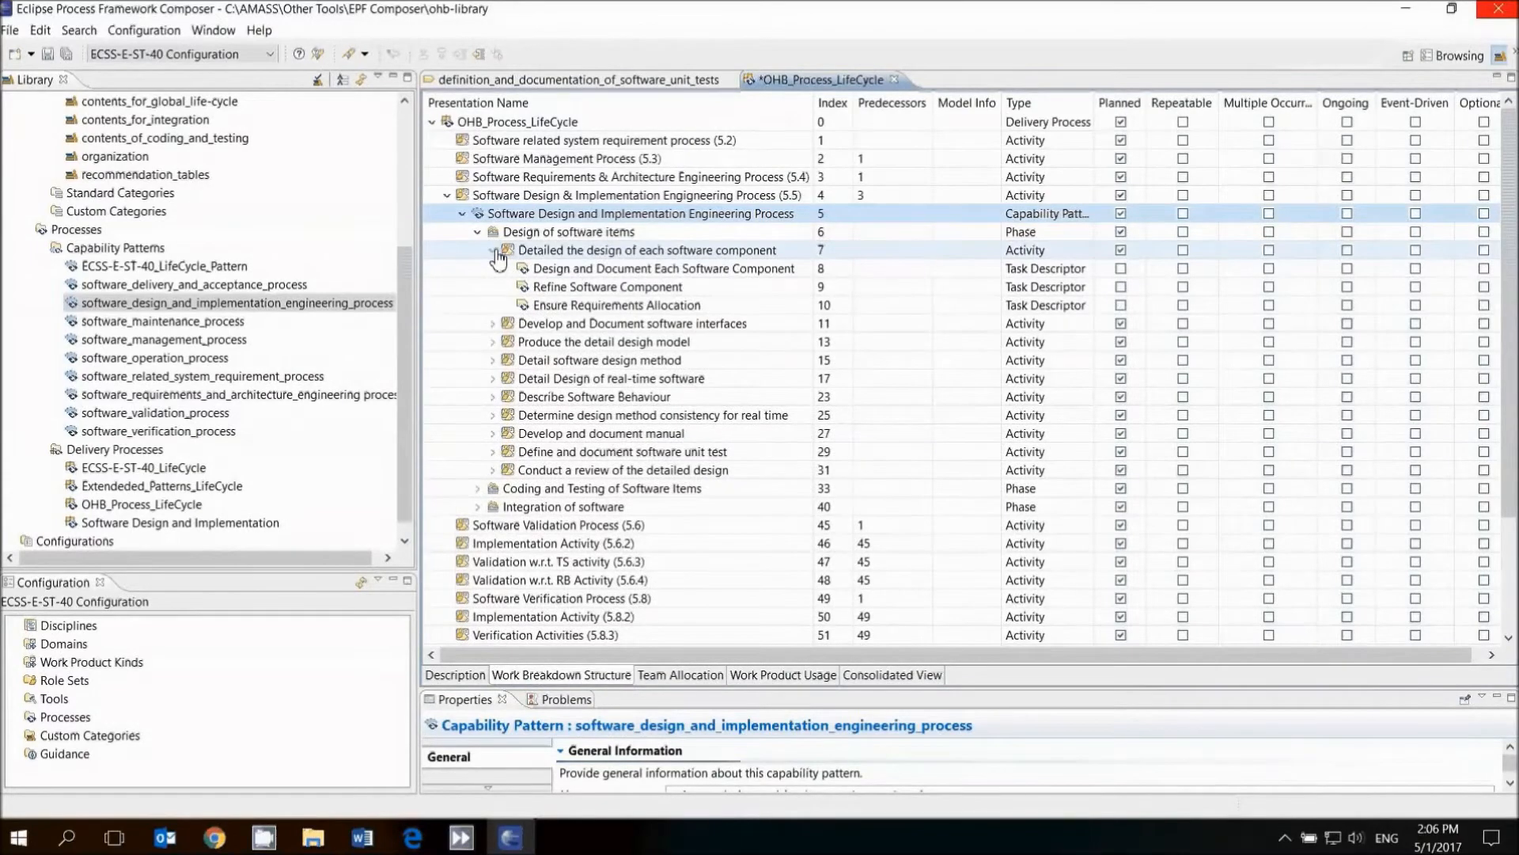
pyautogui.click(680, 674)
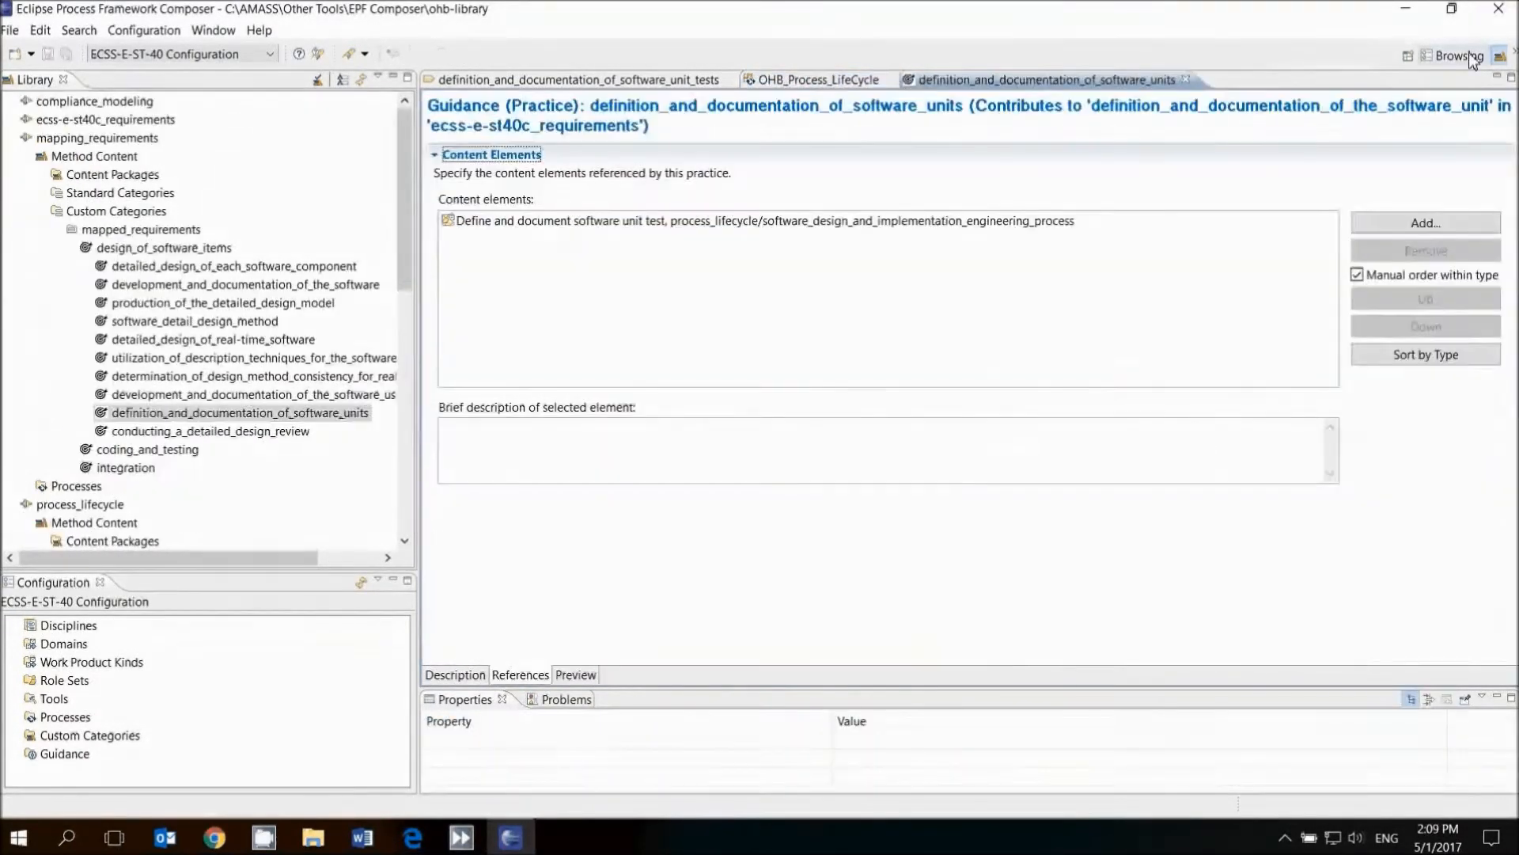
# Browse the published view of the OHB_Process_LifeCycle delivery process in the ECSS-E-ST-40 Configuration.
pyautogui.click(1463, 55)
pyautogui.click(13, 214)
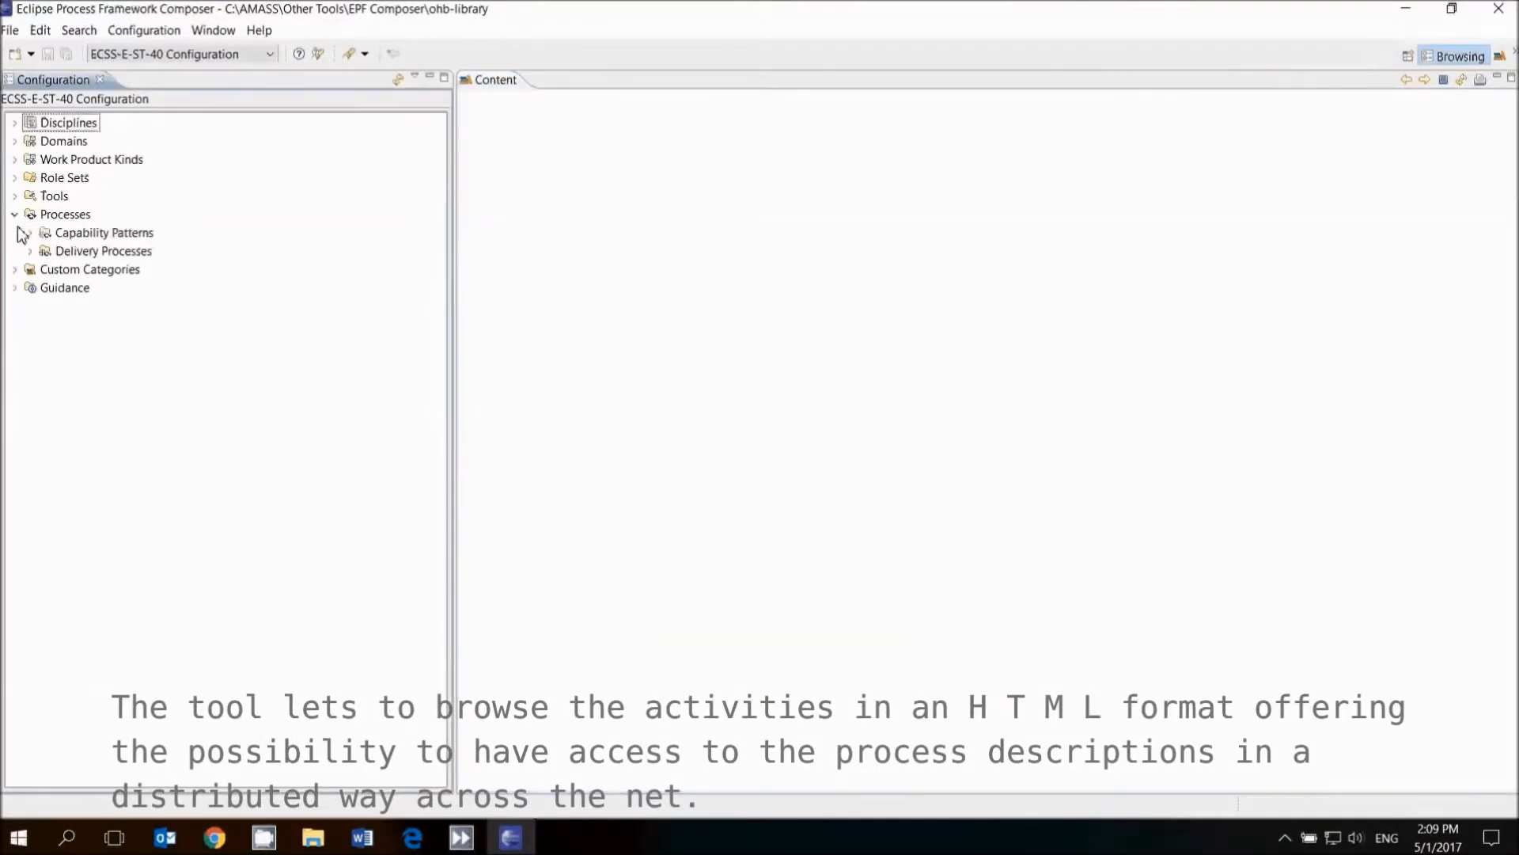
pyautogui.click(29, 251)
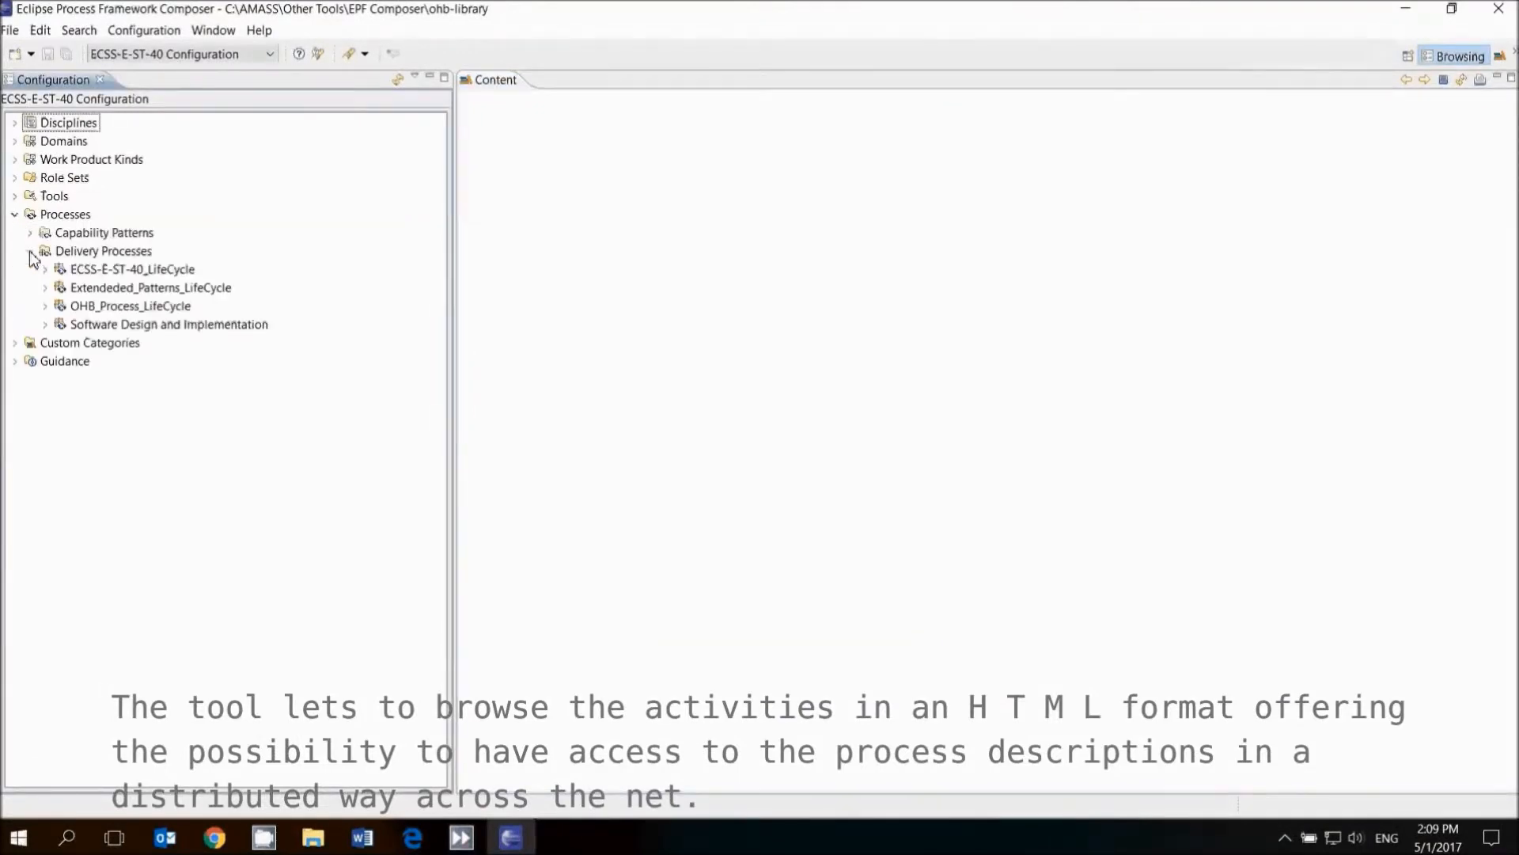
pyautogui.click(68, 308)
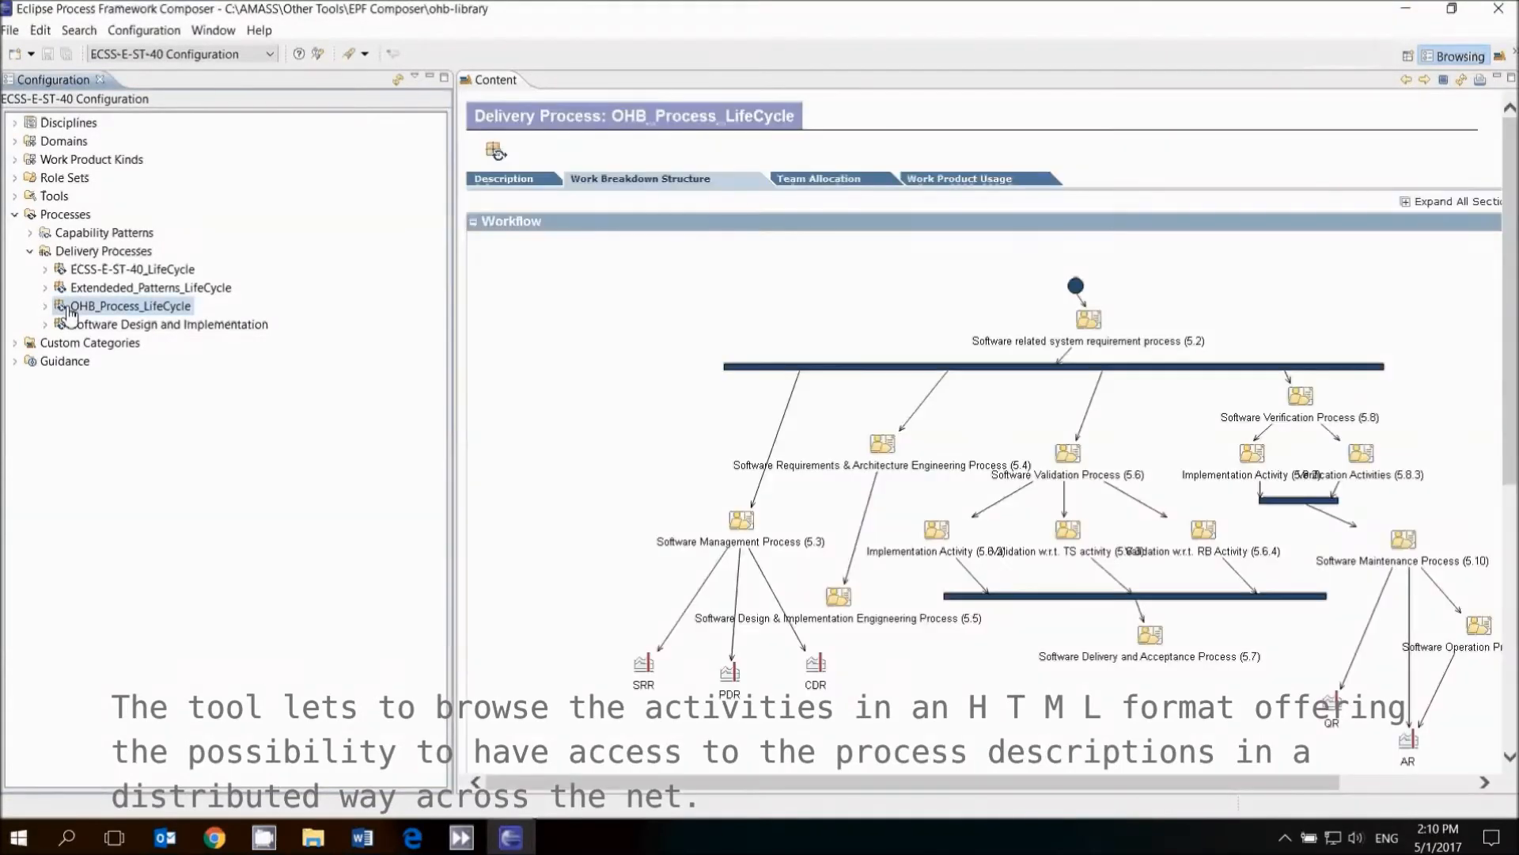
# View the process's team allocation and open the software unit tests definition task listed under Development Team Leader.
pyautogui.moveTo(857, 783); pyautogui.dragTo(925, 792)
pyautogui.click(728, 182)
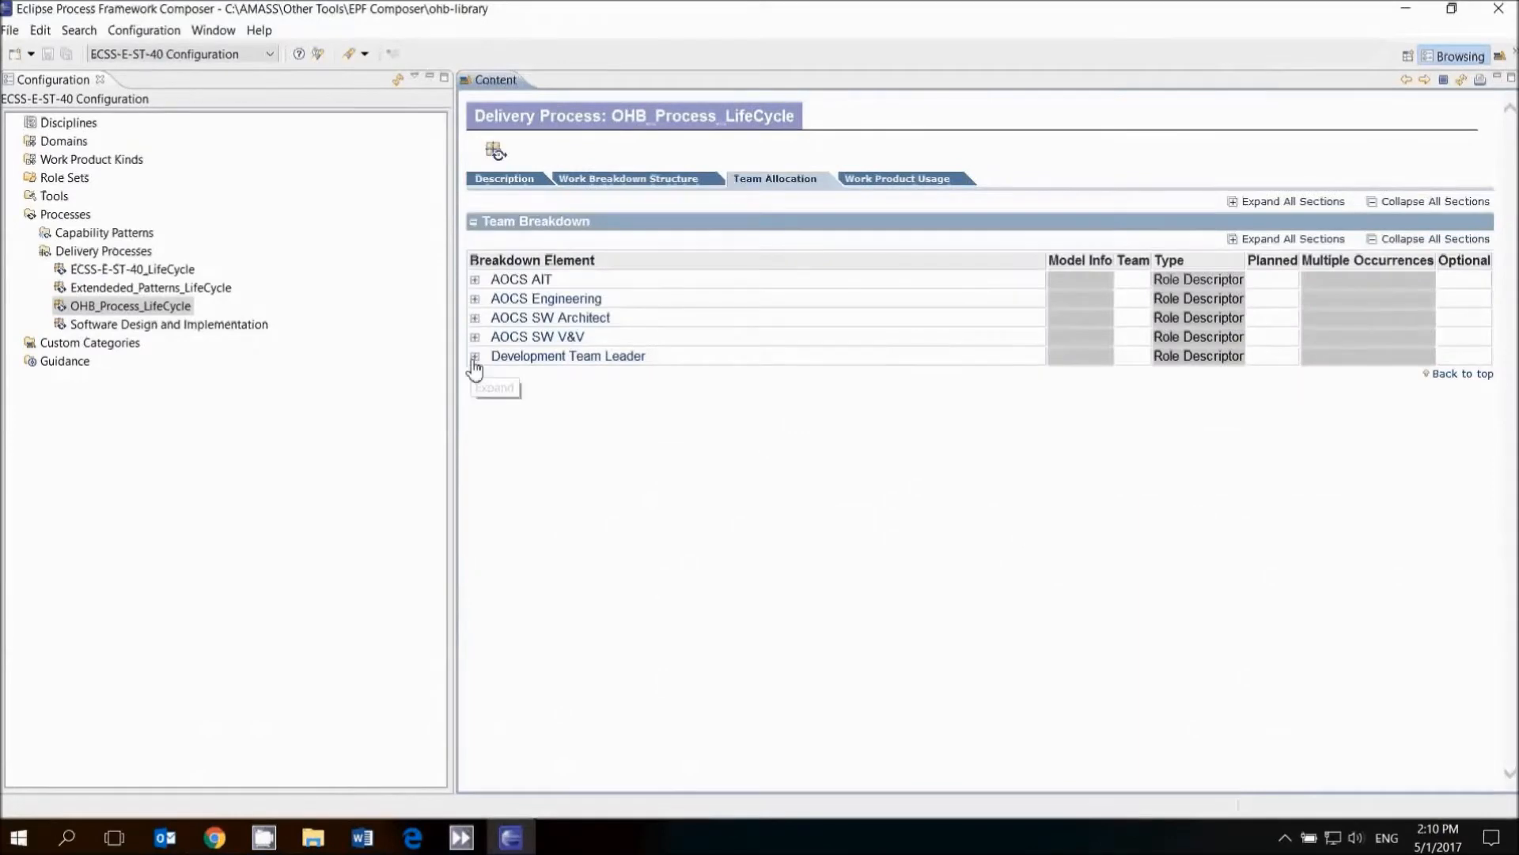
pyautogui.click(475, 357)
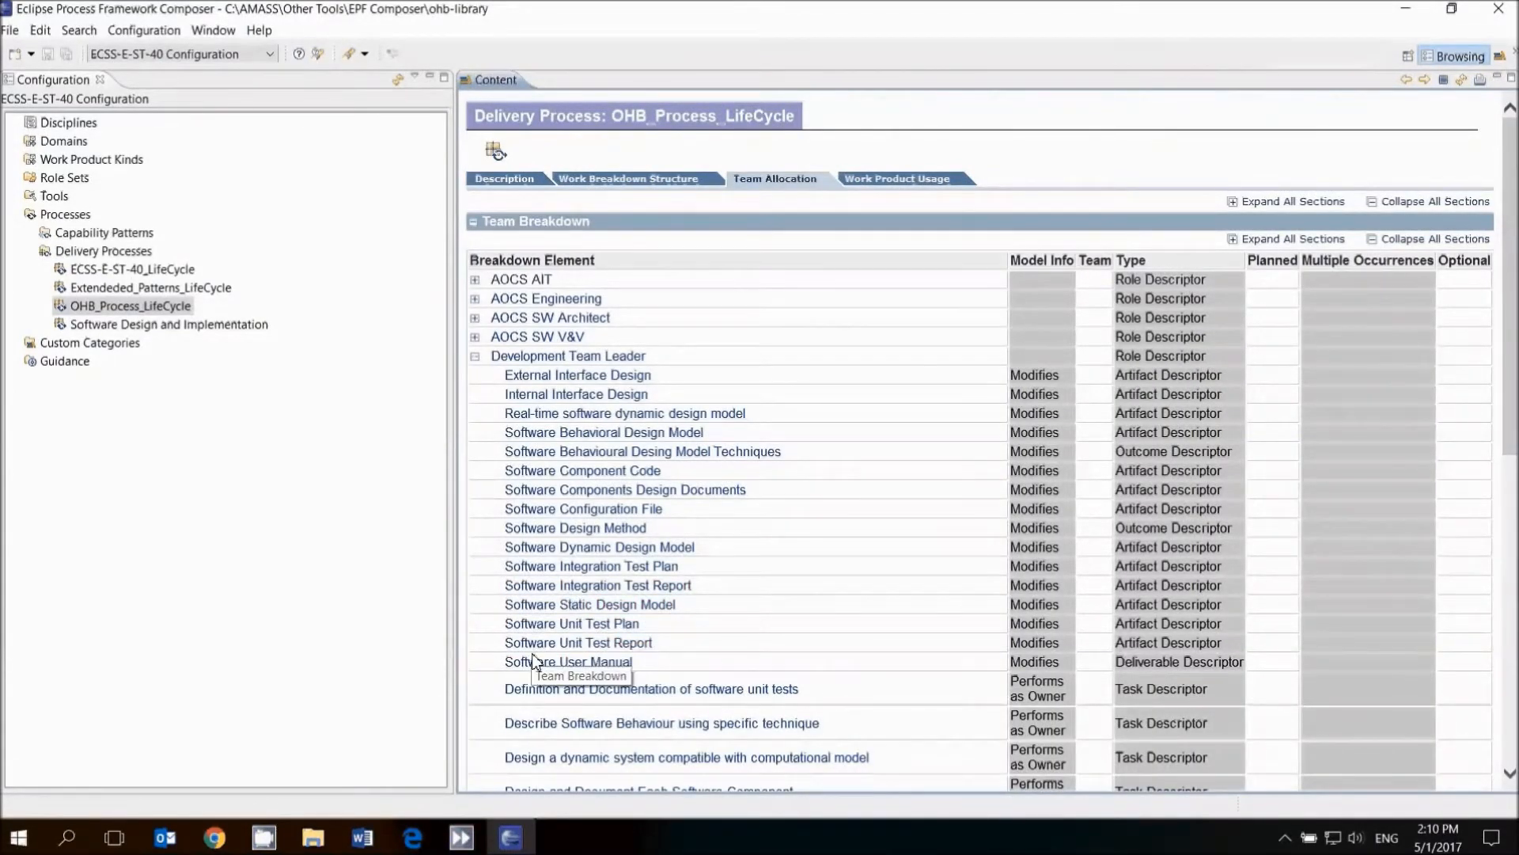
pyautogui.click(536, 693)
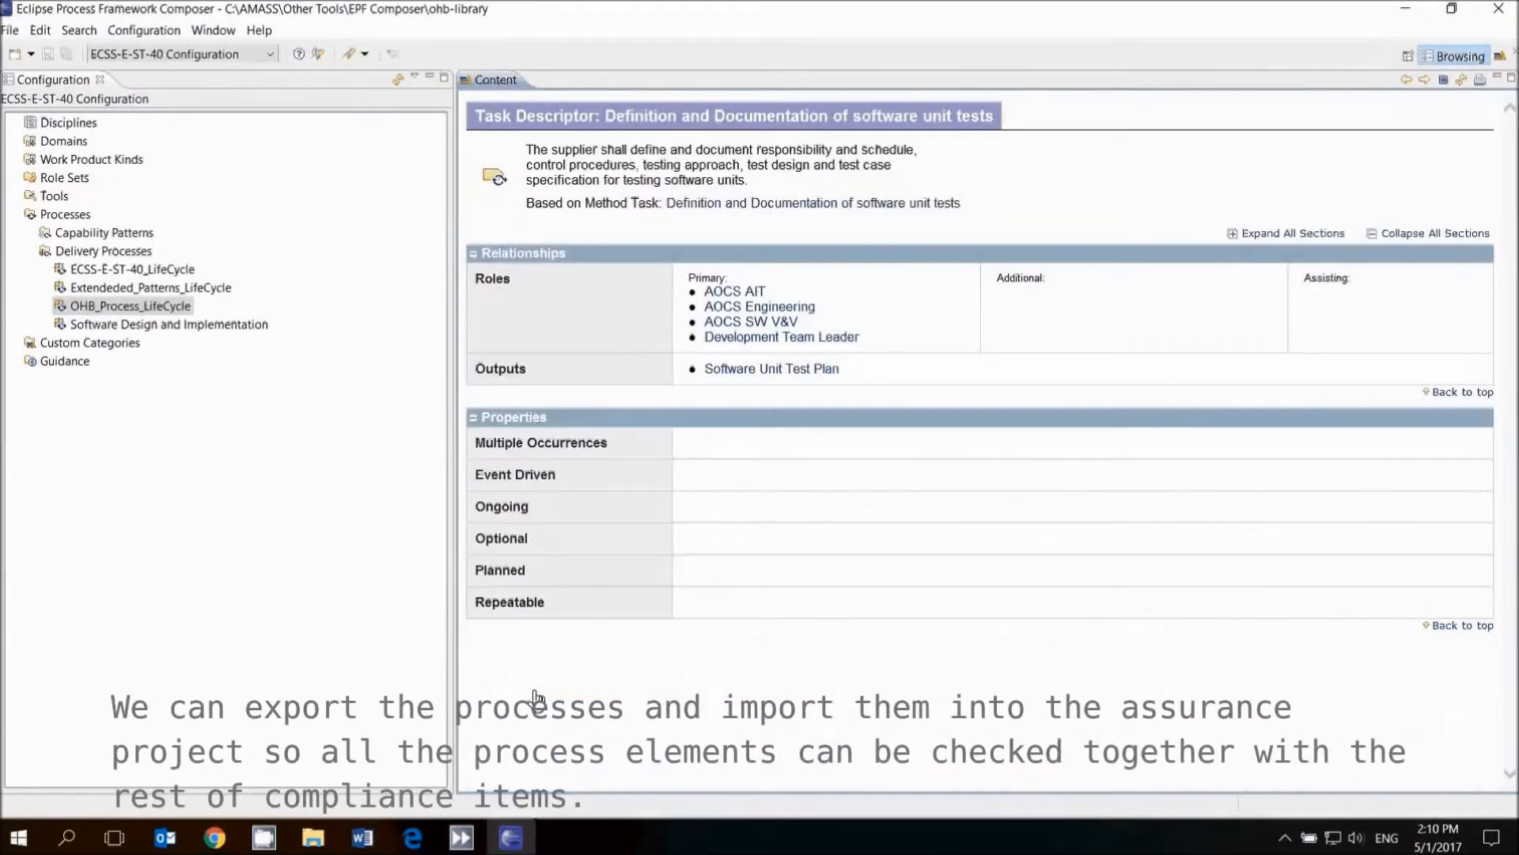
# Export the method library content to an XML file.
pyautogui.click(10, 30)
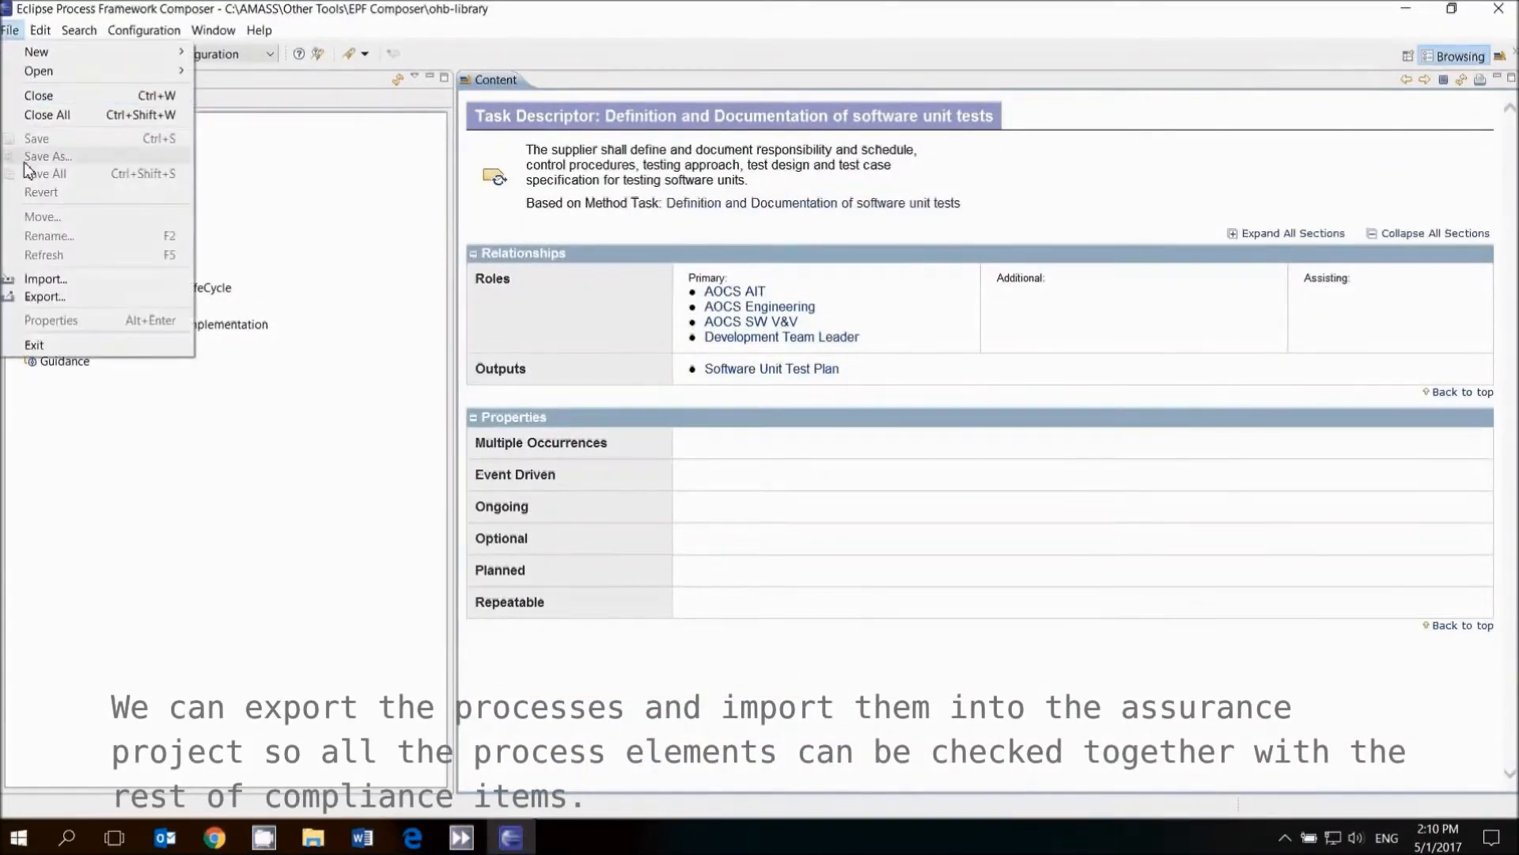
pyautogui.click(45, 296)
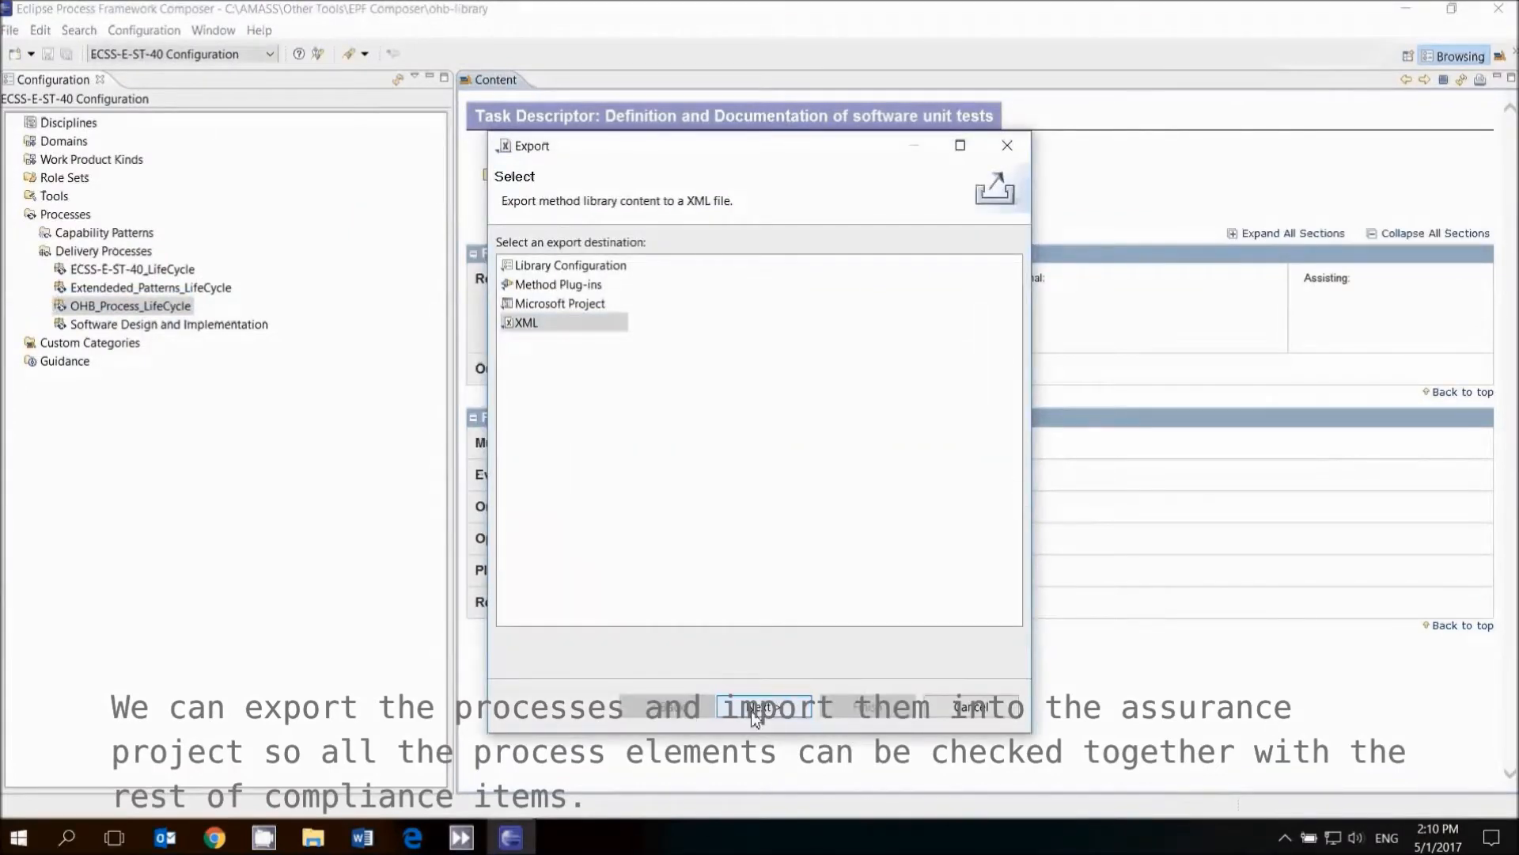
pyautogui.click(756, 707)
pyautogui.click(766, 707)
pyautogui.click(863, 707)
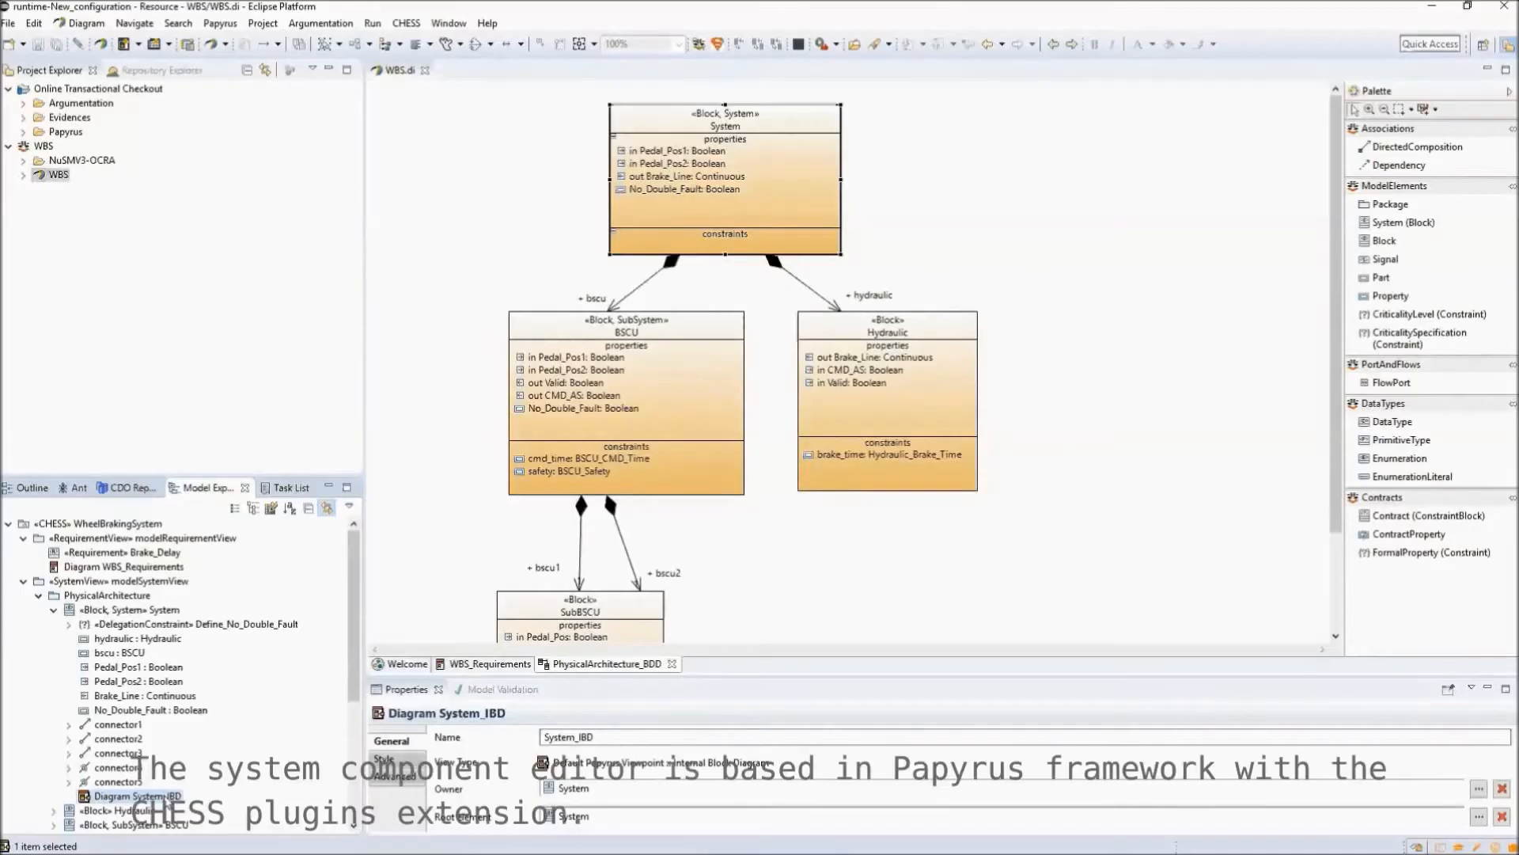
# In the Eclipse/CHESS editor, open System_IBD and add a contract property named brake_delay to the System block in PhysicalArchitecture_BDD.
pyautogui.doubleClick(169, 797)
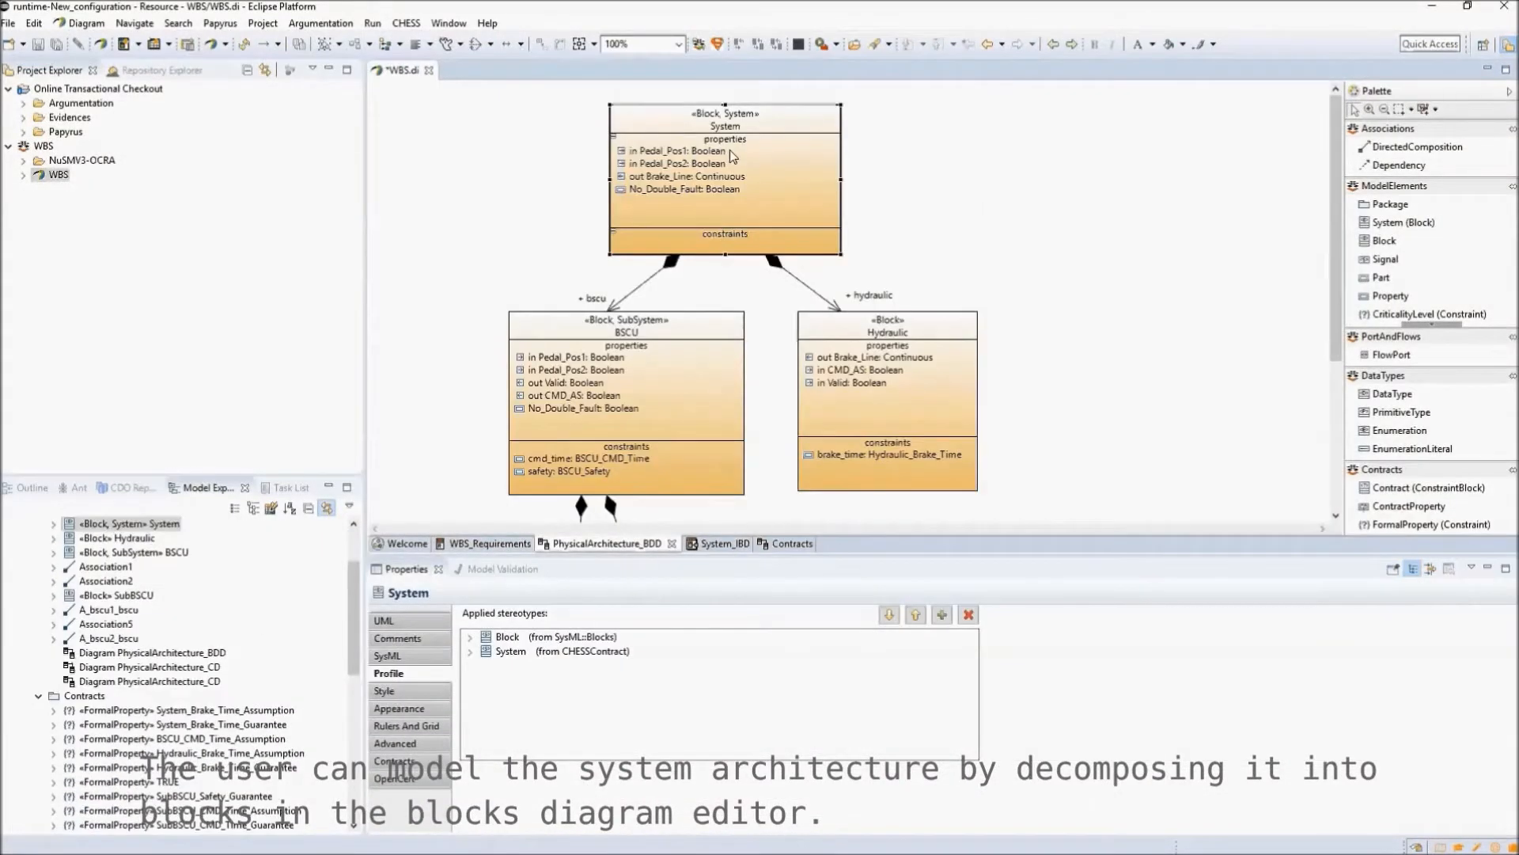
pyautogui.click(1408, 506)
pyautogui.click(759, 244)
pyautogui.write('brake_dealy')
pyautogui.press('Return')
# Set the type of brake_delay to the System_brake_time contract from the Contracts package of modelSystemView.
pyautogui.click(384, 621)
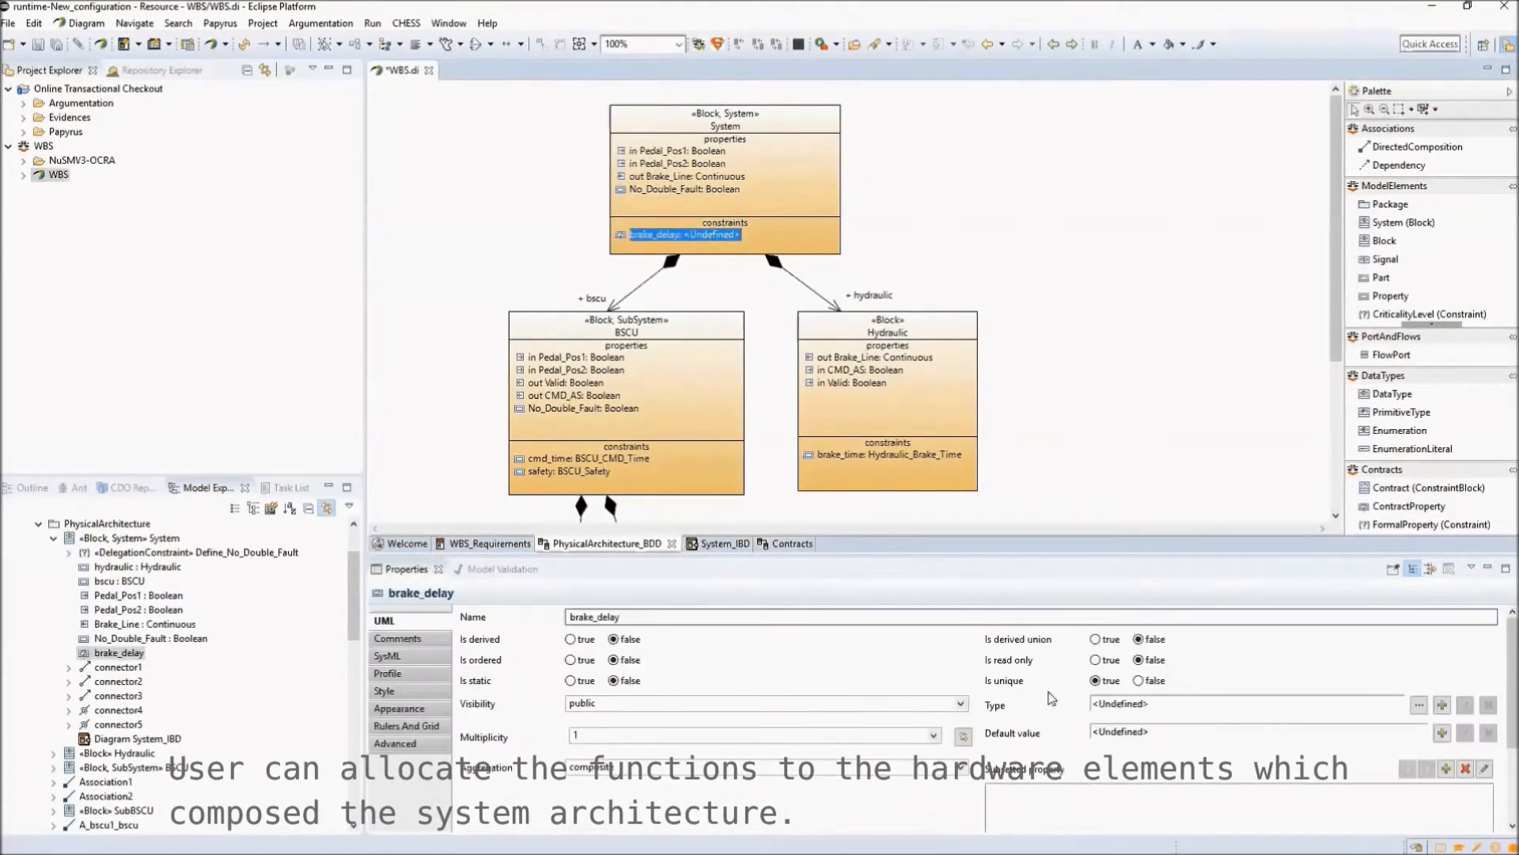
pyautogui.click(1420, 705)
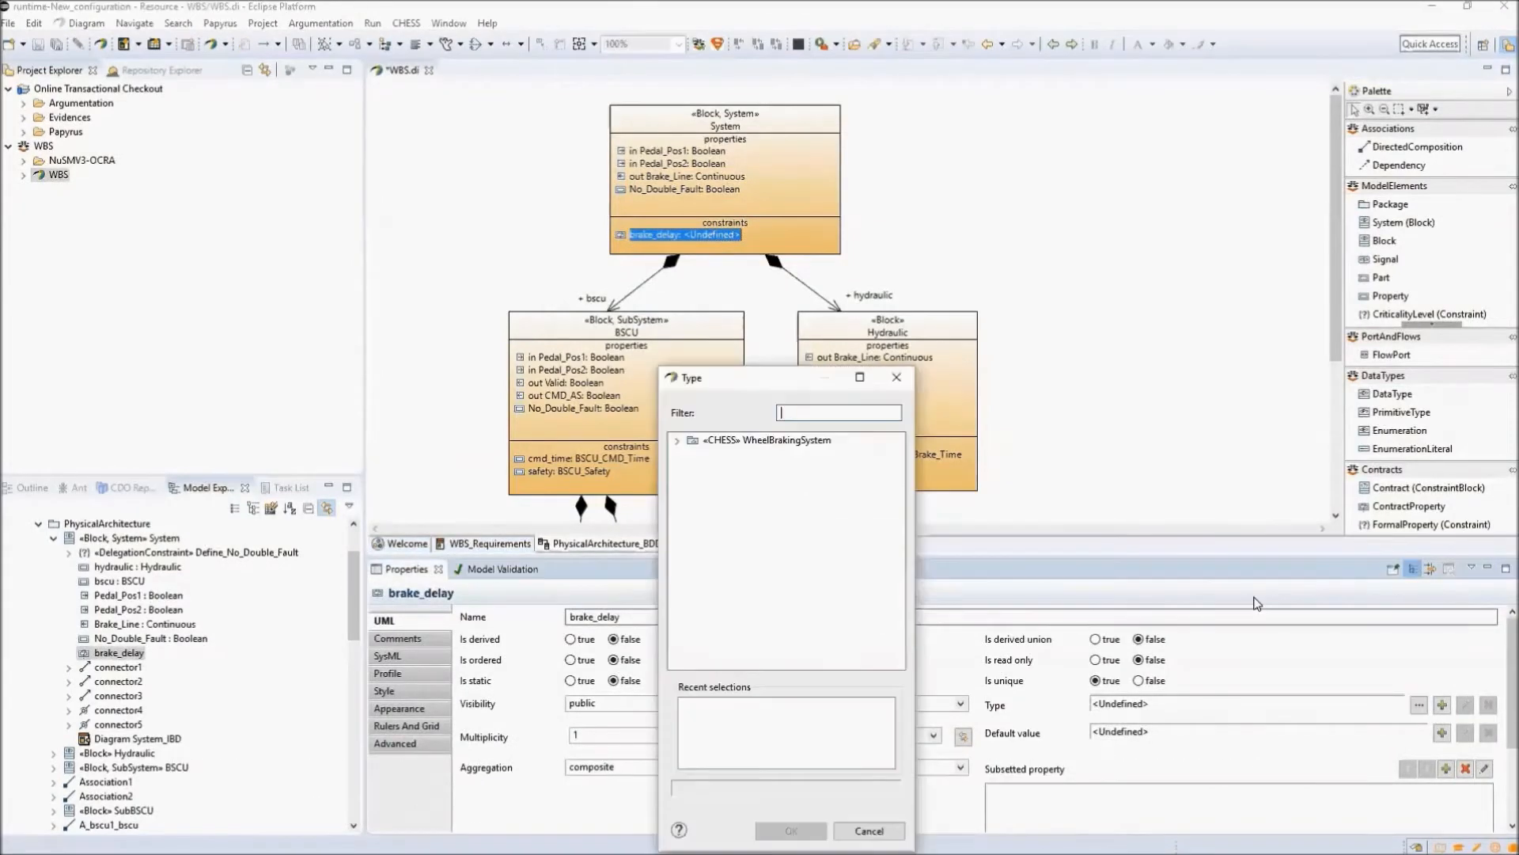
pyautogui.click(677, 440)
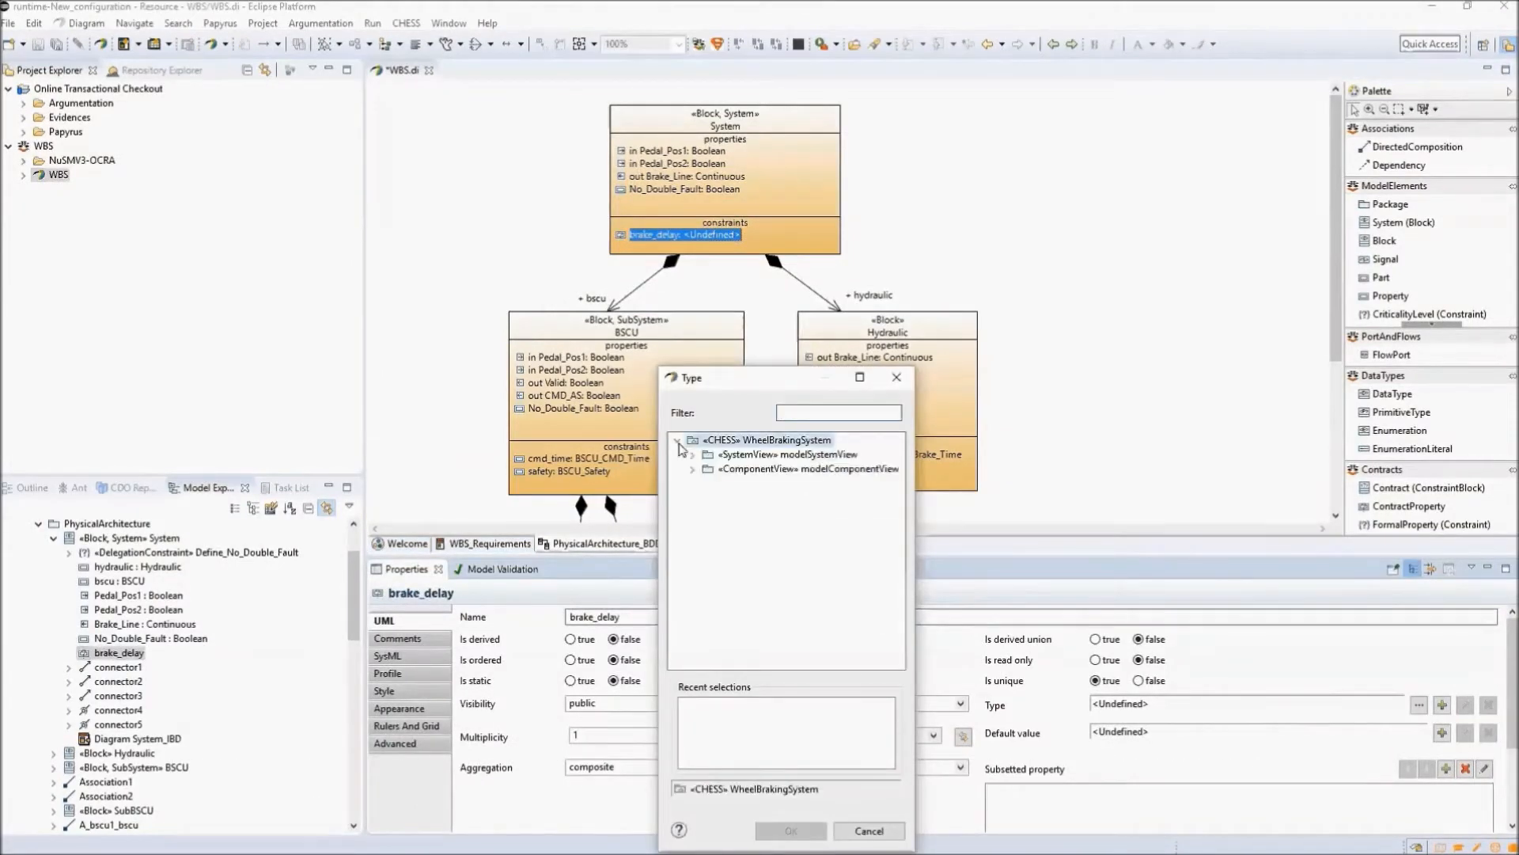
pyautogui.click(692, 455)
pyautogui.click(707, 468)
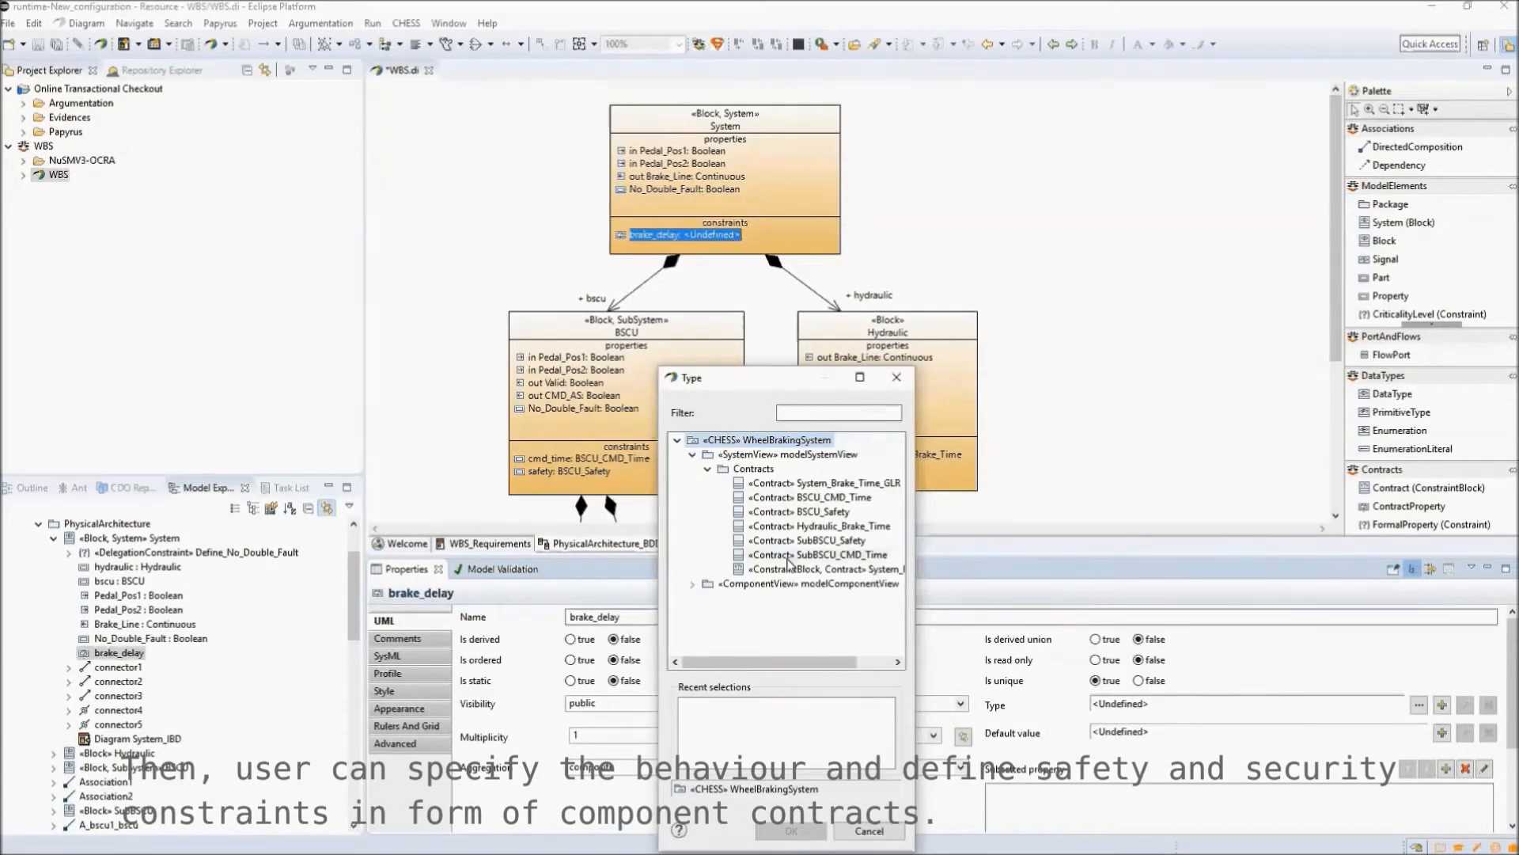
pyautogui.click(789, 569)
pyautogui.click(792, 830)
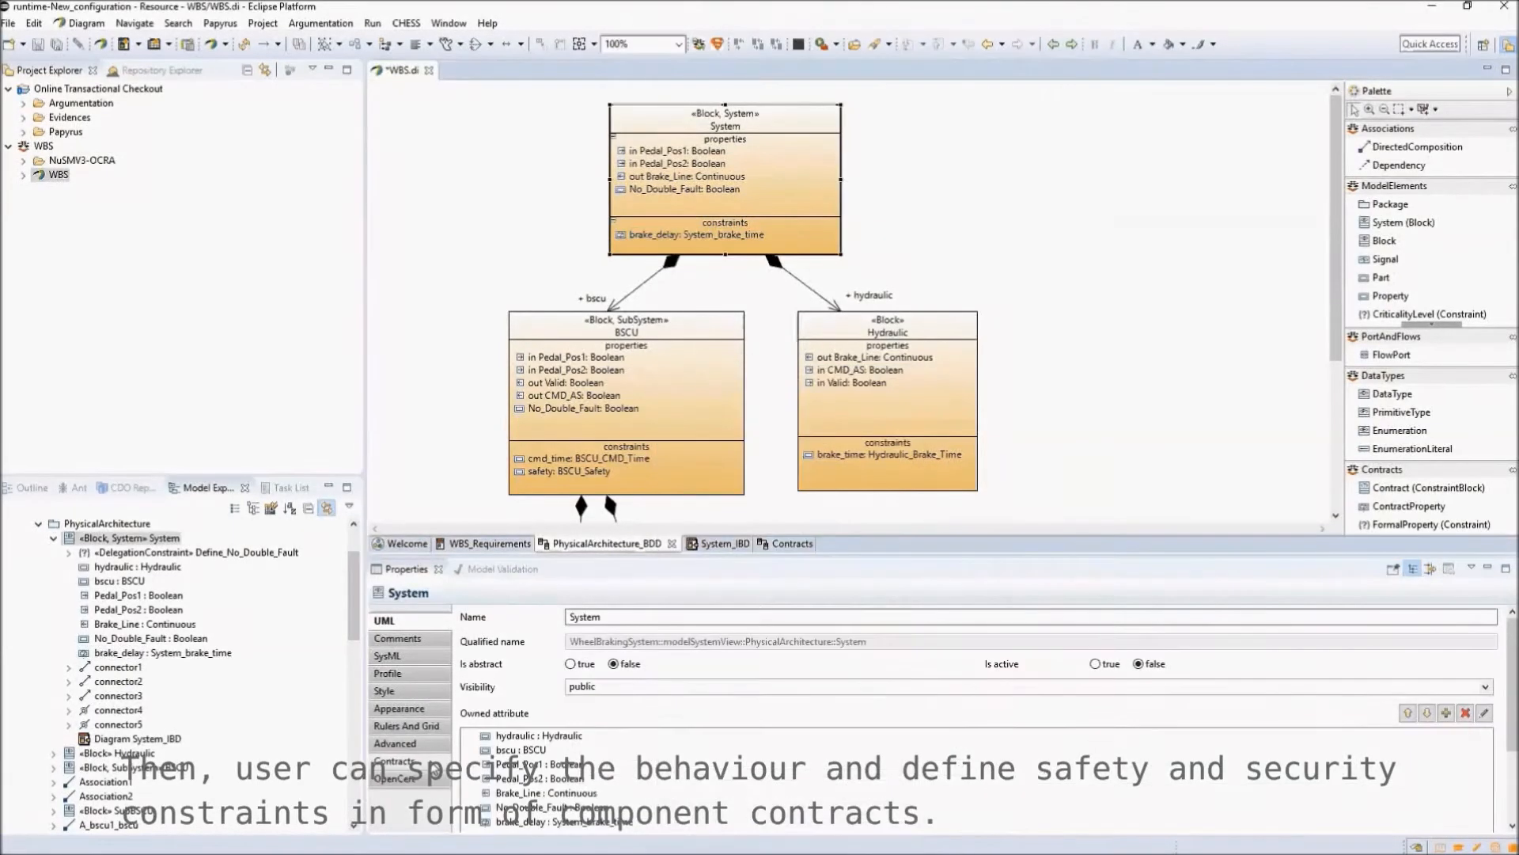
# Review the assumption and guarantee of the System block's brake_delay contract.
pyautogui.click(440, 760)
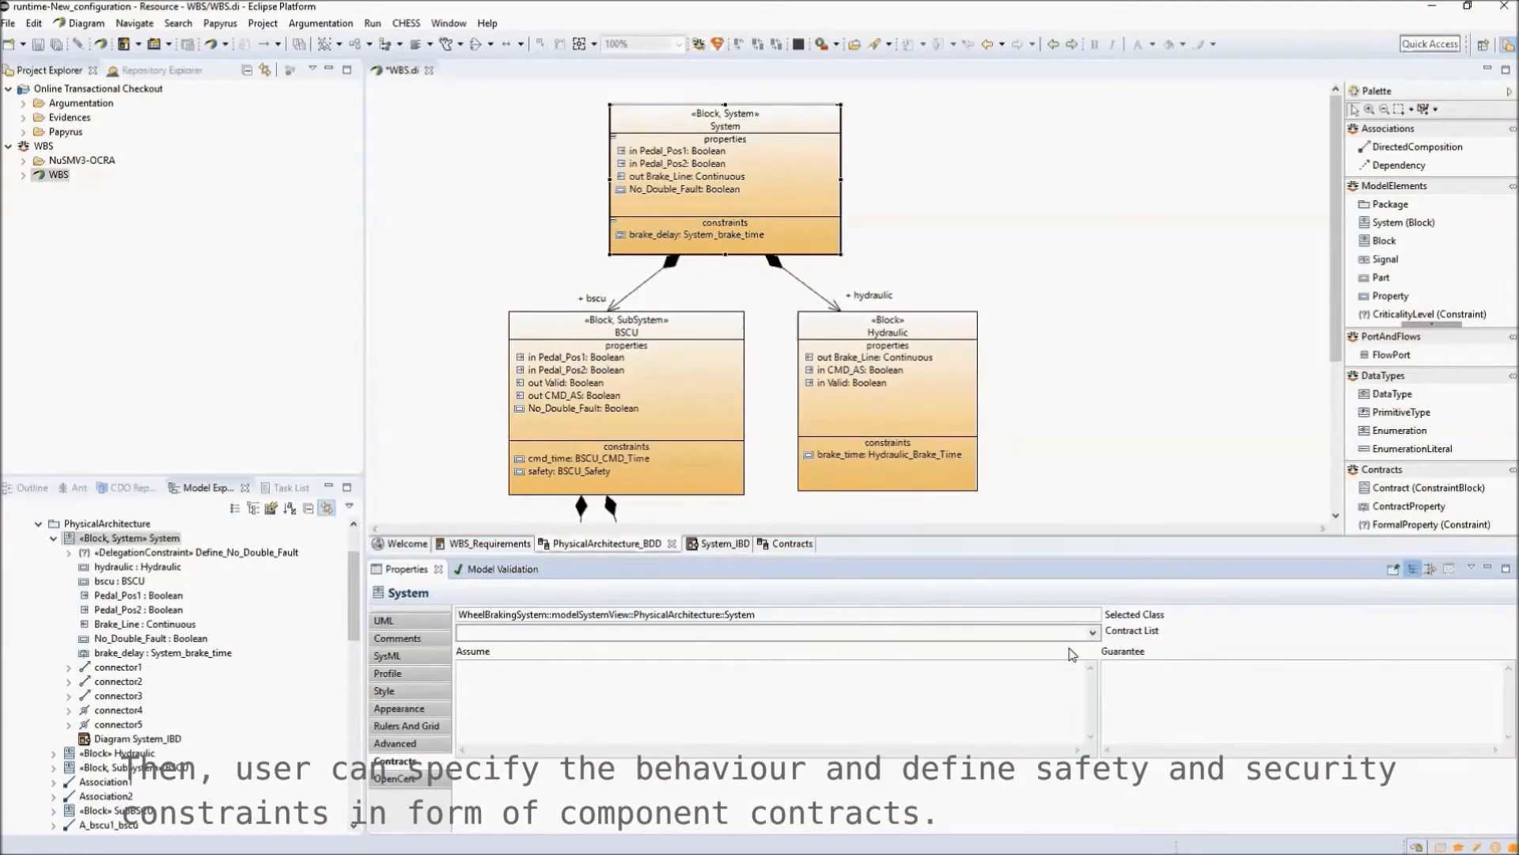
pyautogui.click(836, 633)
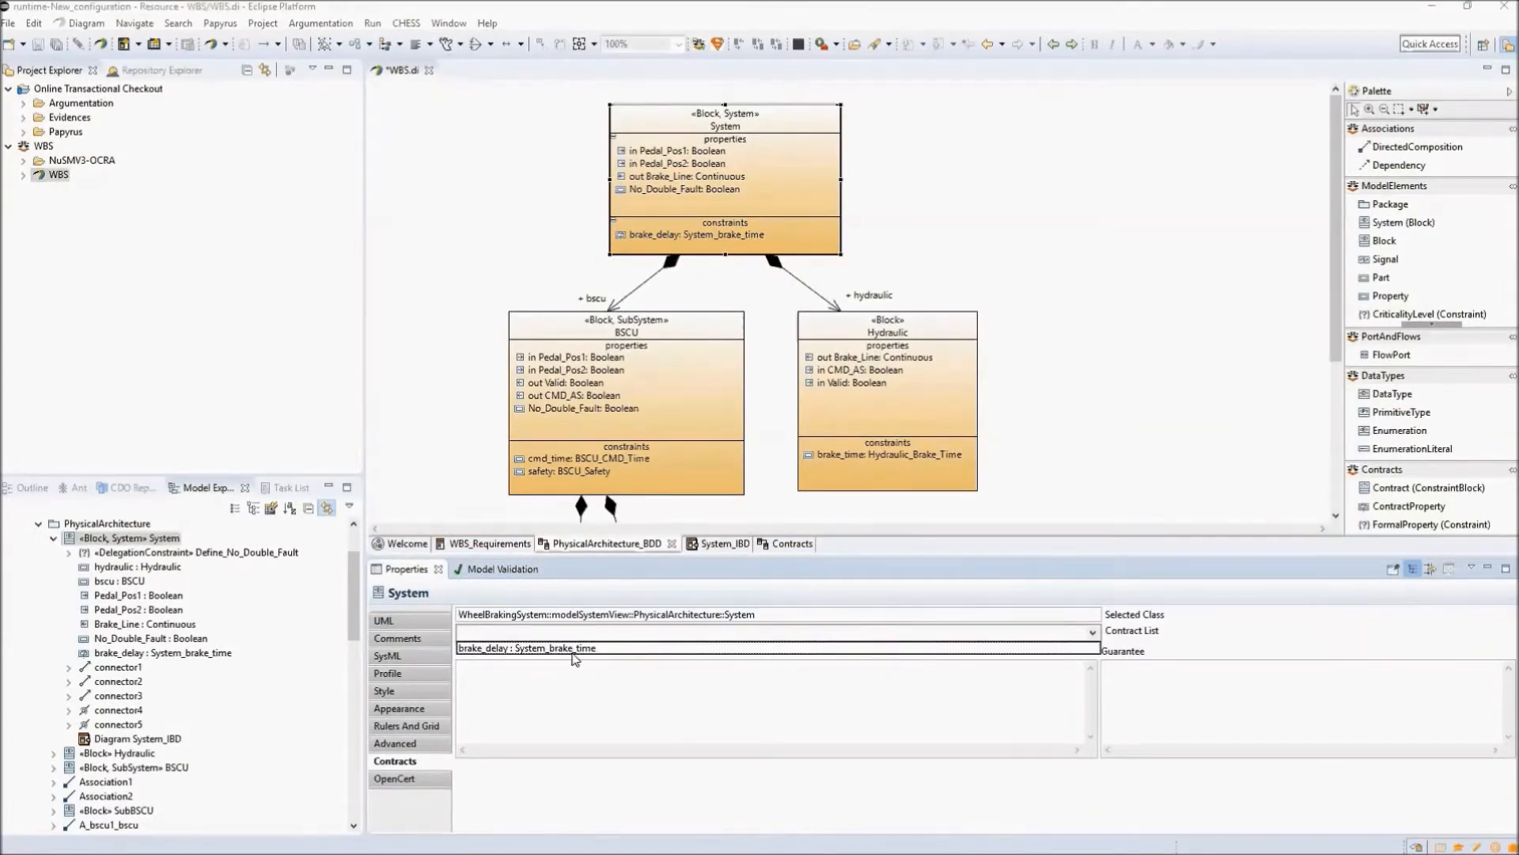
pyautogui.click(592, 650)
pyautogui.click(591, 651)
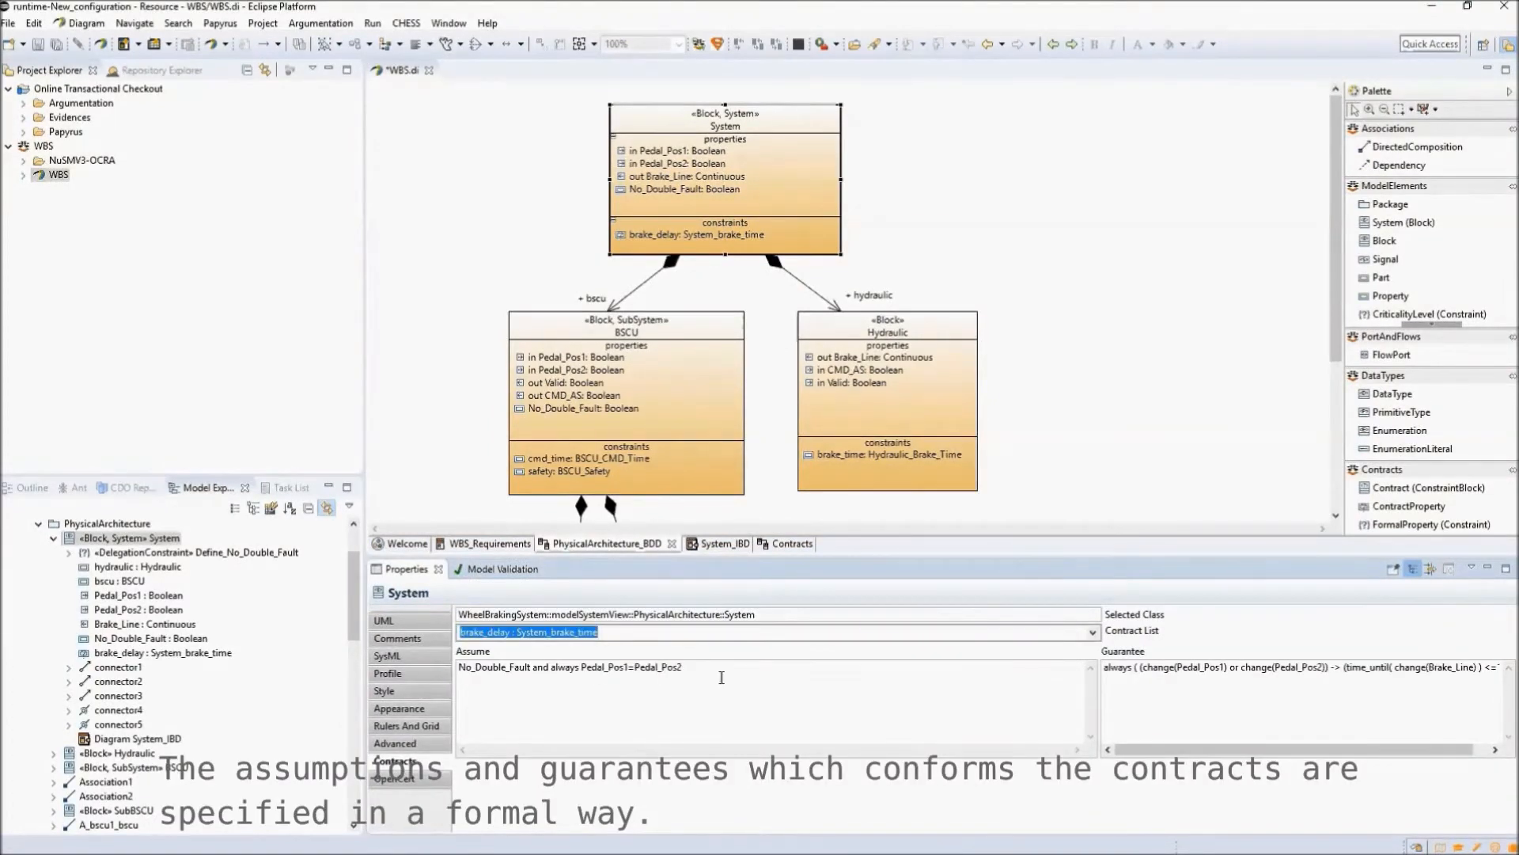
pyautogui.moveTo(1122, 761); pyautogui.dragTo(1197, 759)
# Check the contract refinement of WheelBrakingSystem::modelSystemView::PhysicalArchitecture::System and enlarge the resulting report.
pyautogui.click(696, 235)
pyautogui.click(406, 23)
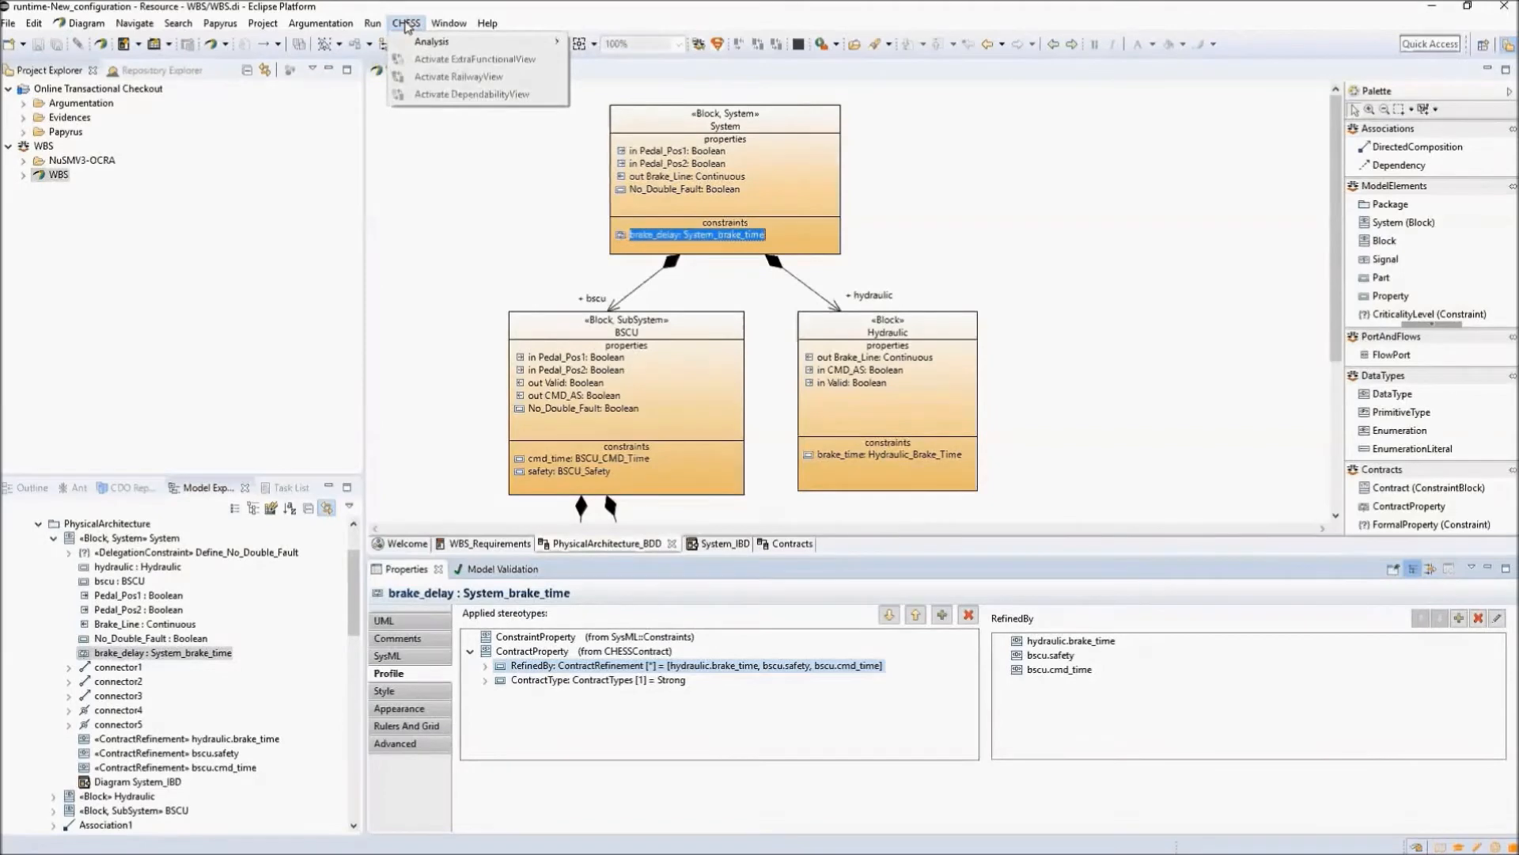
pyautogui.moveTo(552, 46)
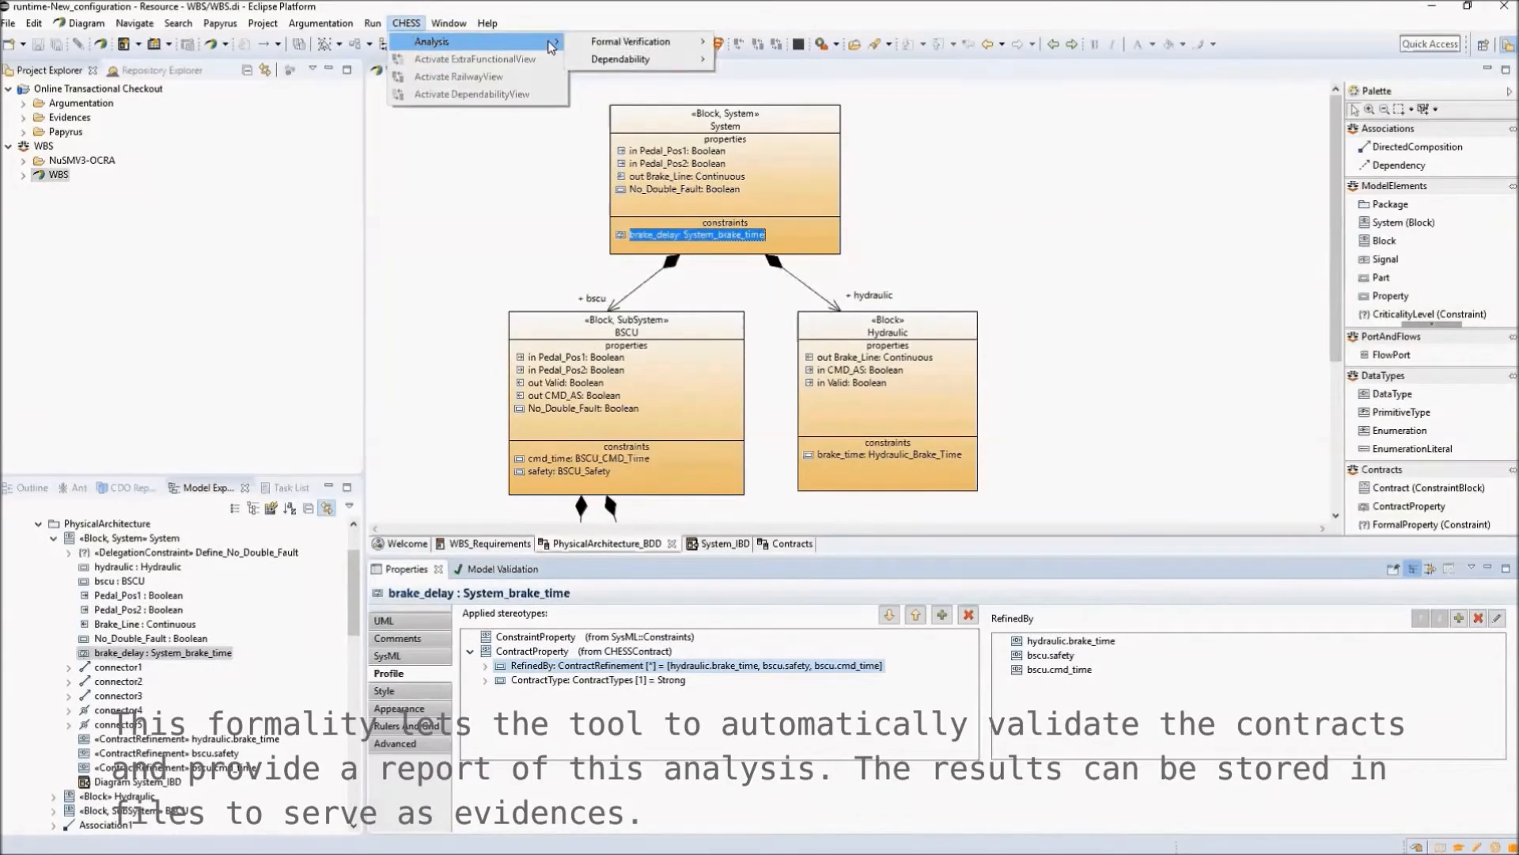
pyautogui.moveTo(633, 41)
pyautogui.click(742, 45)
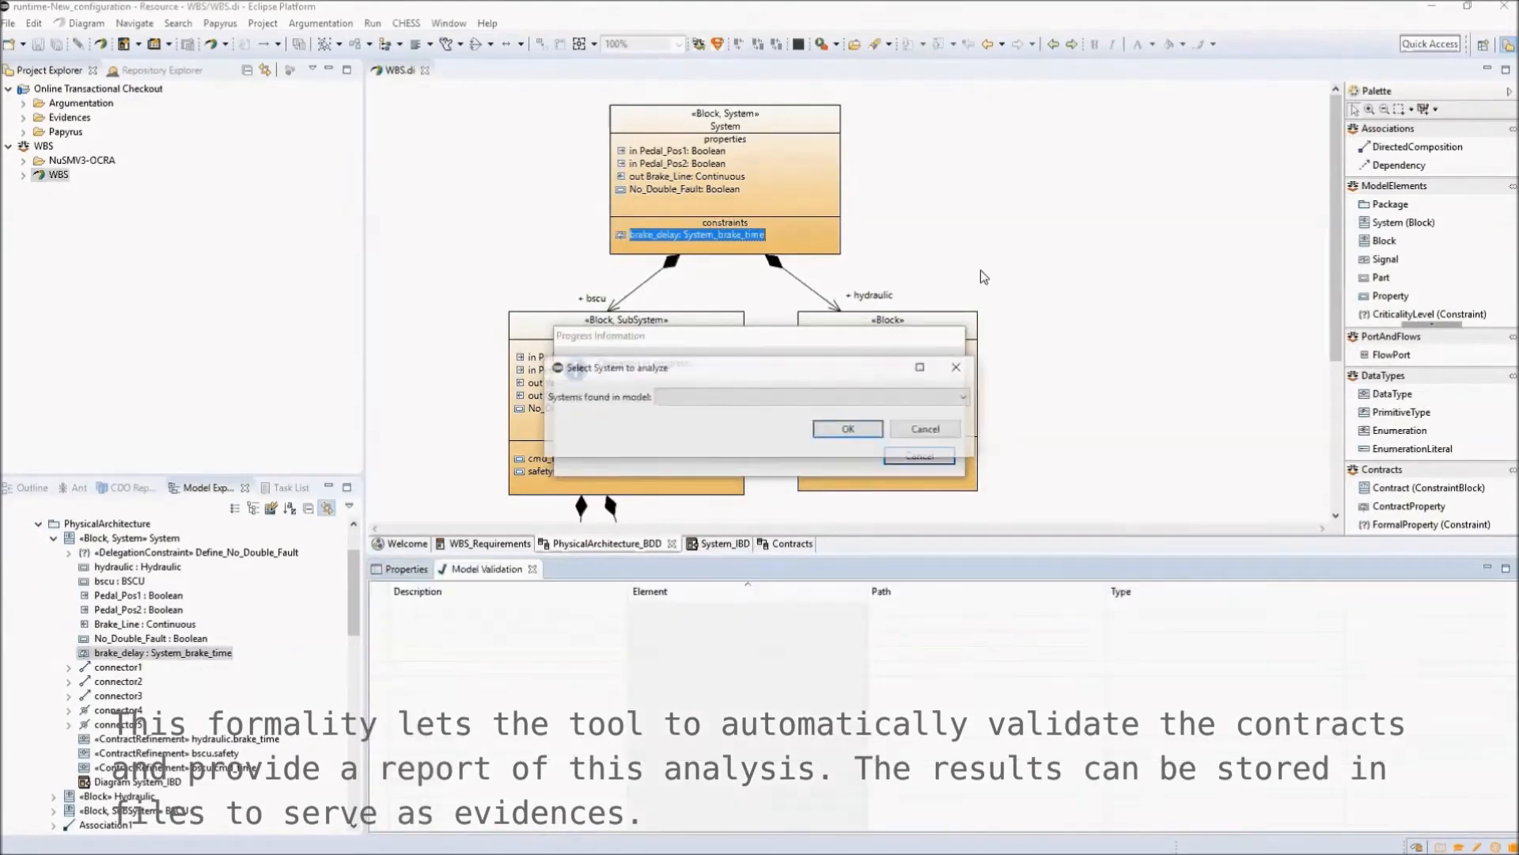
pyautogui.click(855, 398)
pyautogui.click(858, 412)
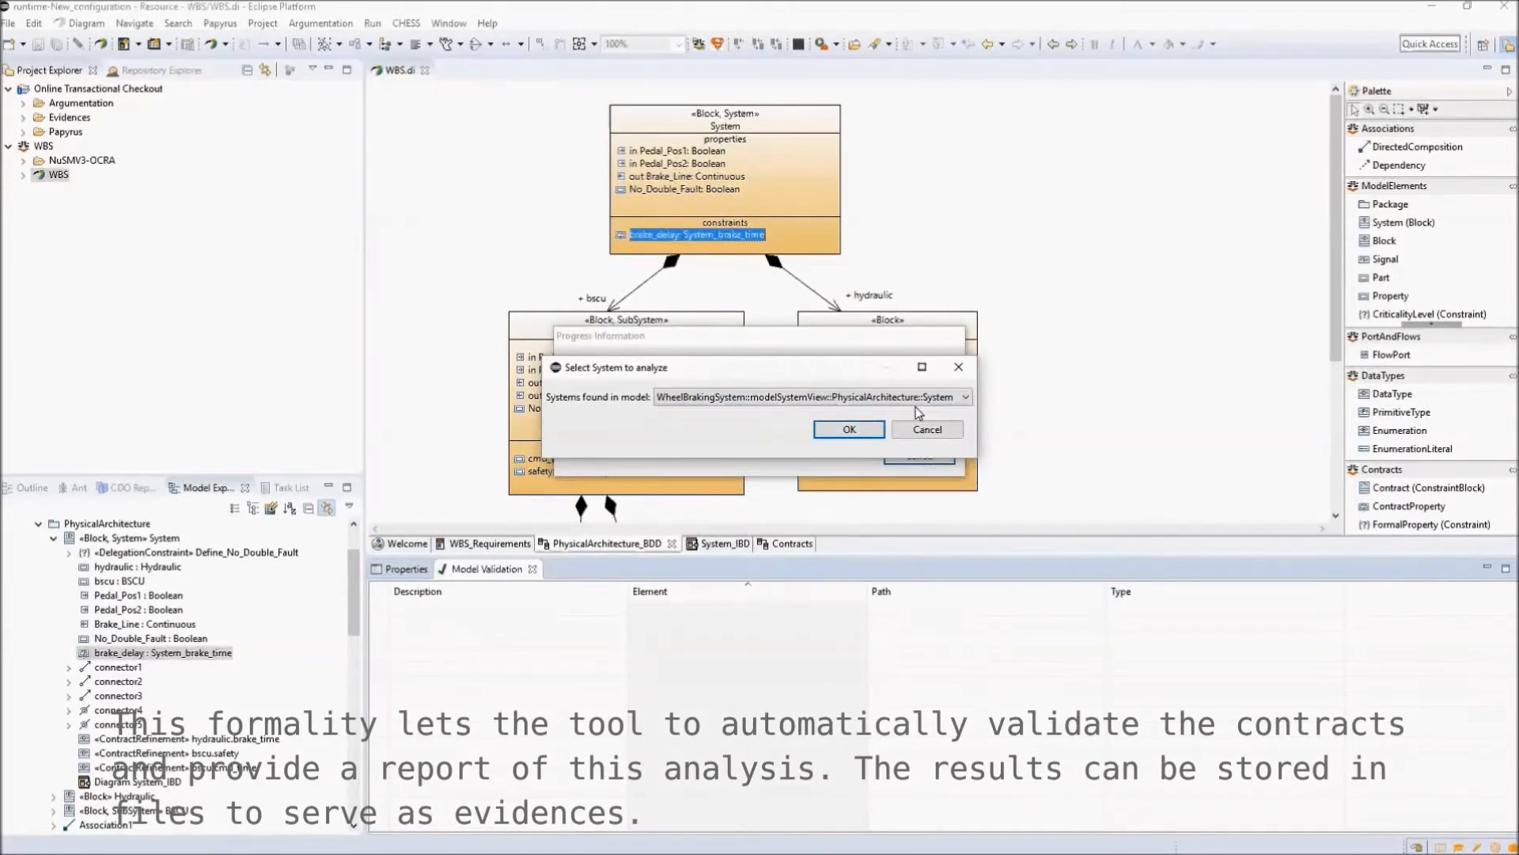
pyautogui.click(847, 429)
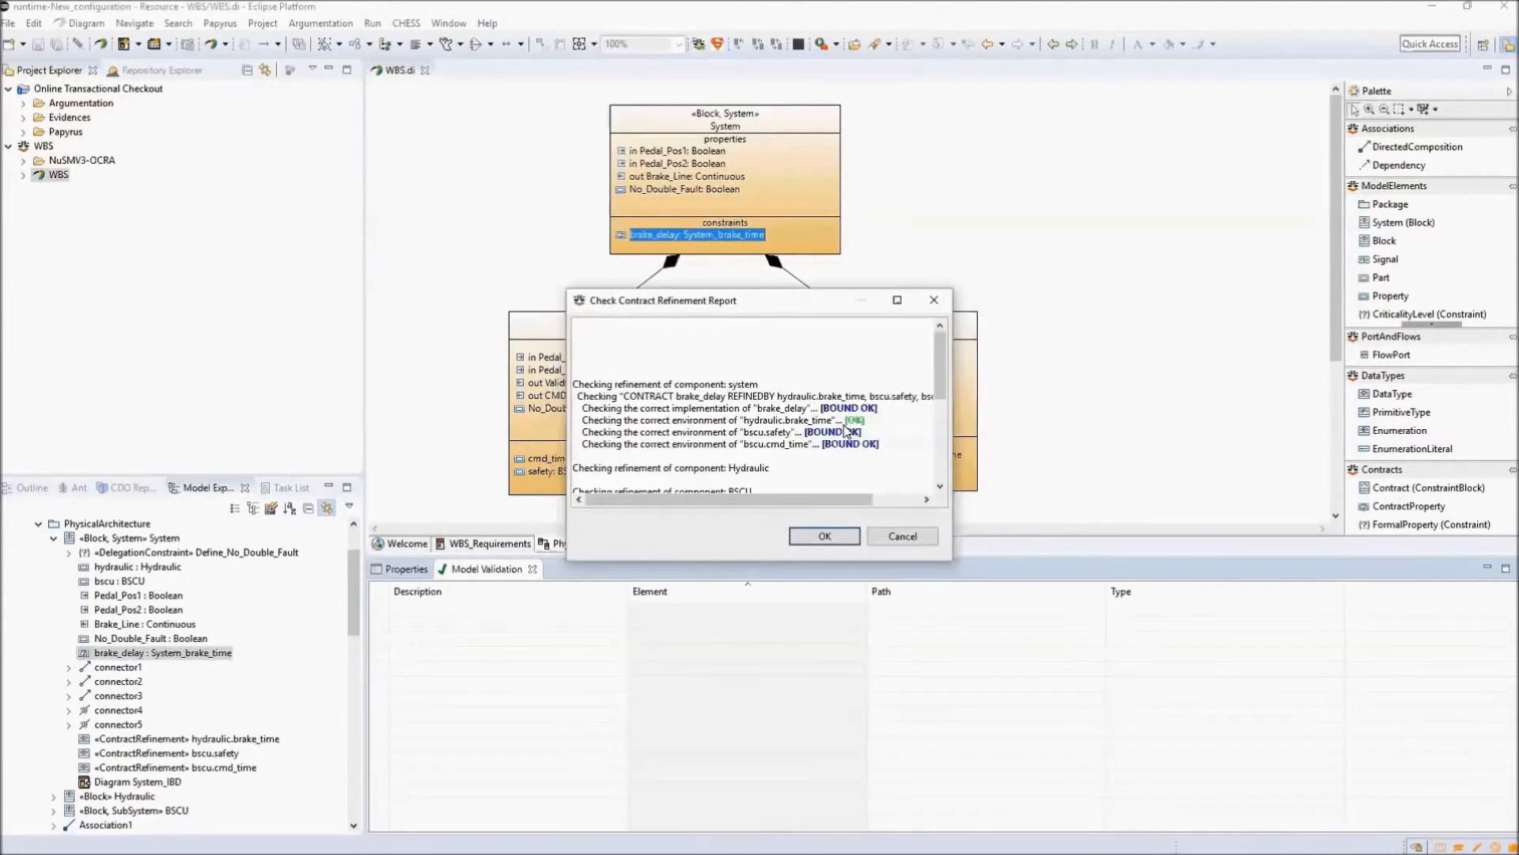
pyautogui.moveTo(949, 562); pyautogui.dragTo(1378, 800)
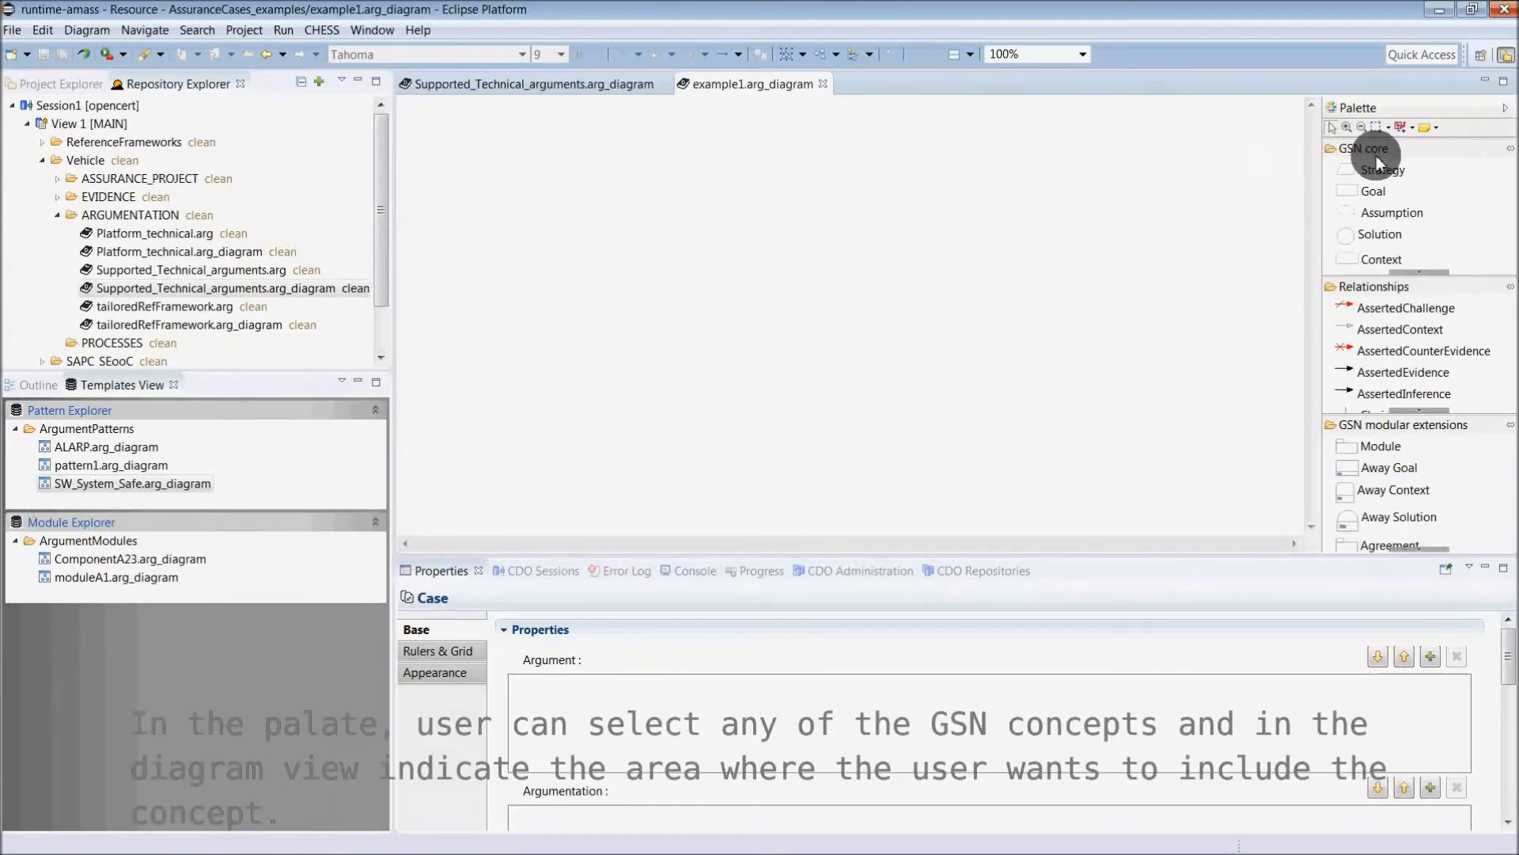
# Draw a GSN Goal in the upper-left area of the example1 argument diagram in the assurance case editor.
pyautogui.click(1353, 198)
pyautogui.click(590, 170)
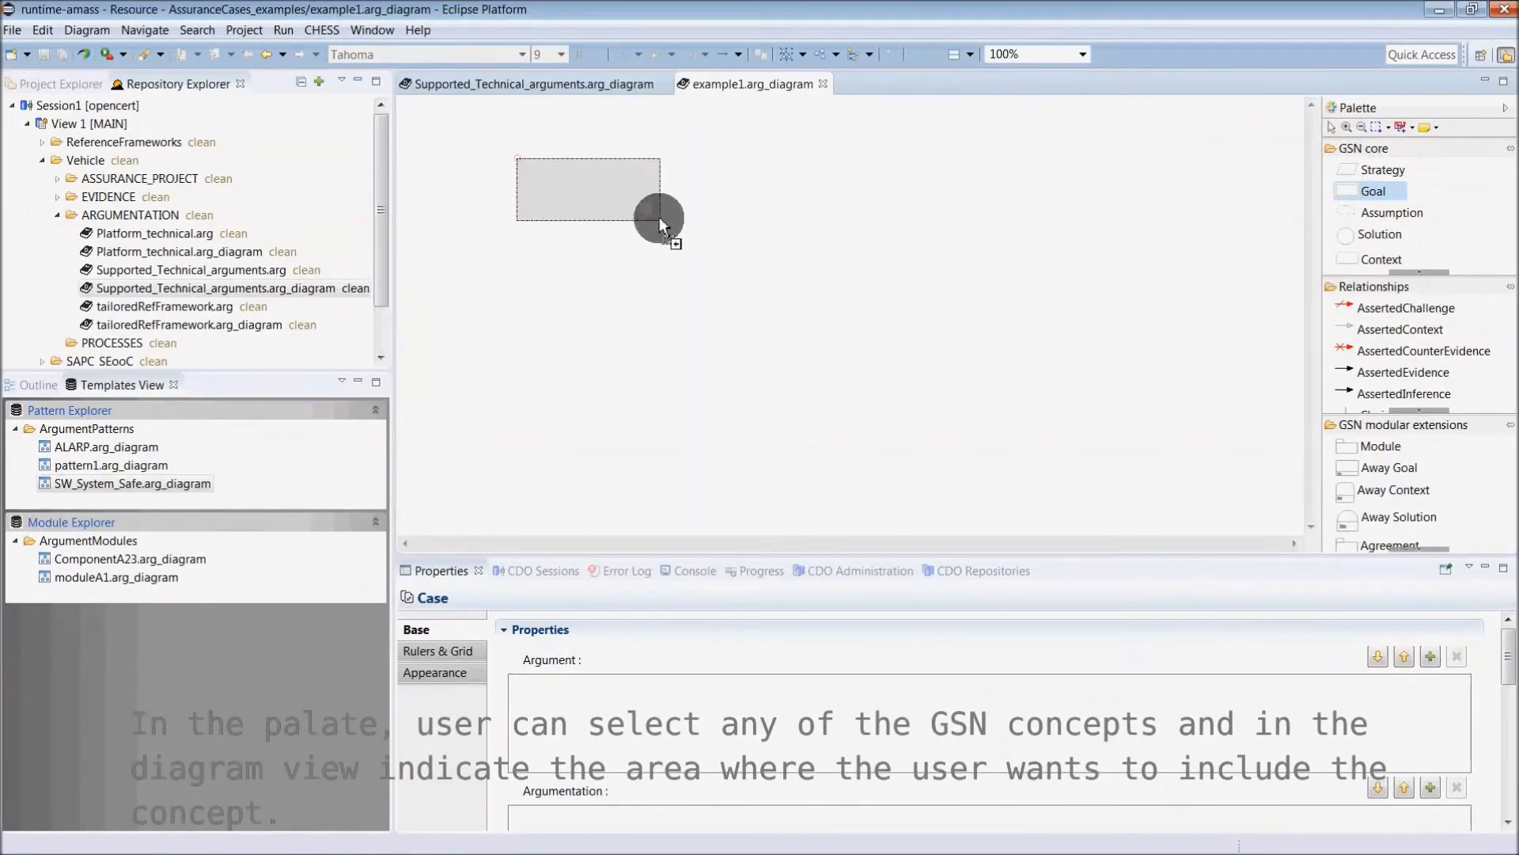
pyautogui.moveTo(659, 217); pyautogui.dragTo(673, 220)
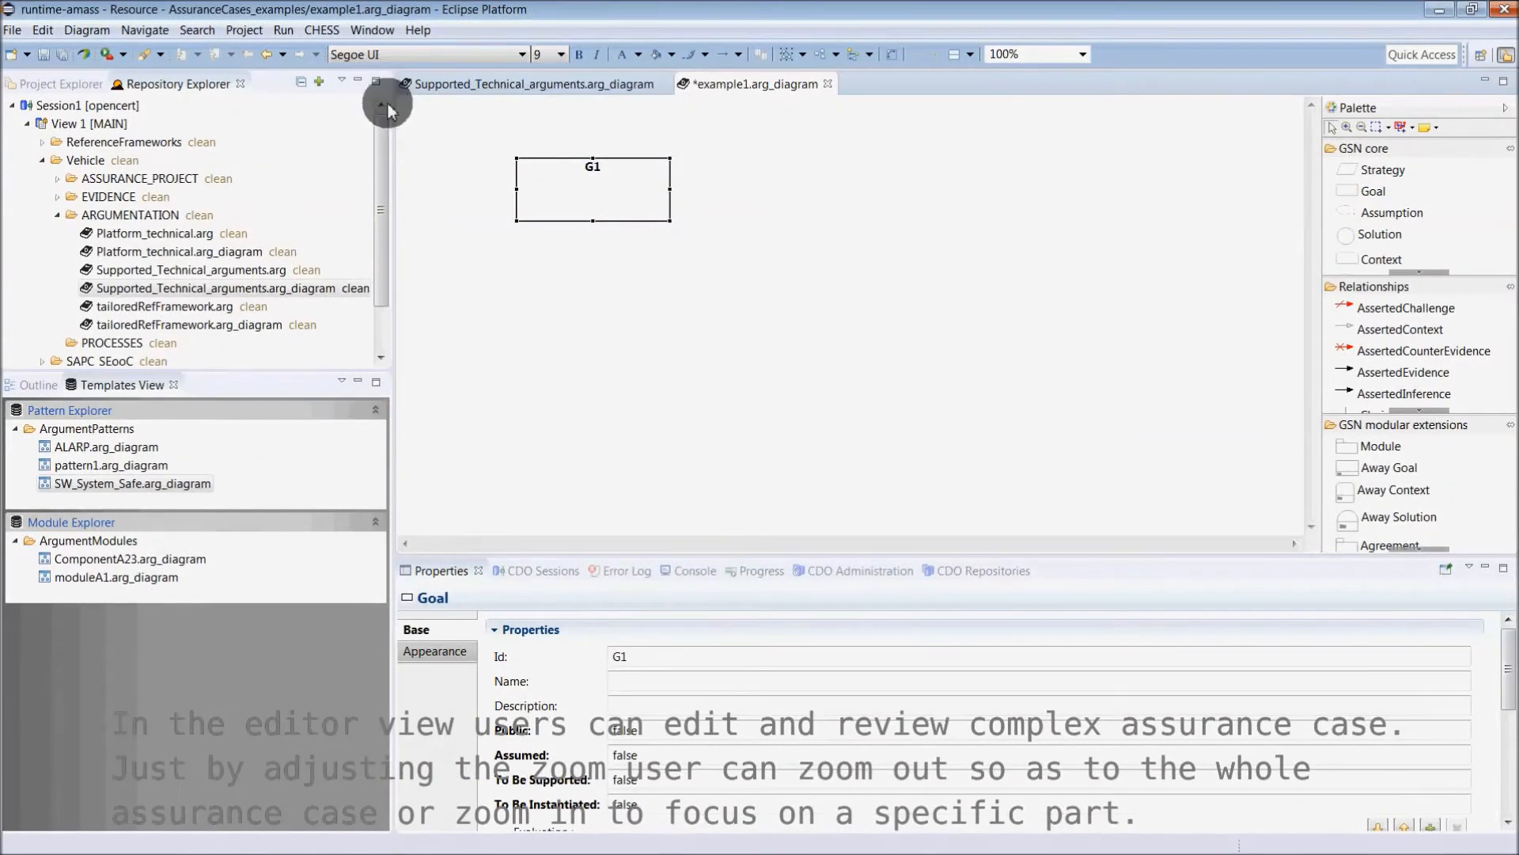
# Open the Supported_Technical_arguments diagram of the Vehicle project and examine the whole assurance case at 25%, then in detail at 100%.
pyautogui.doubleClick(123, 289)
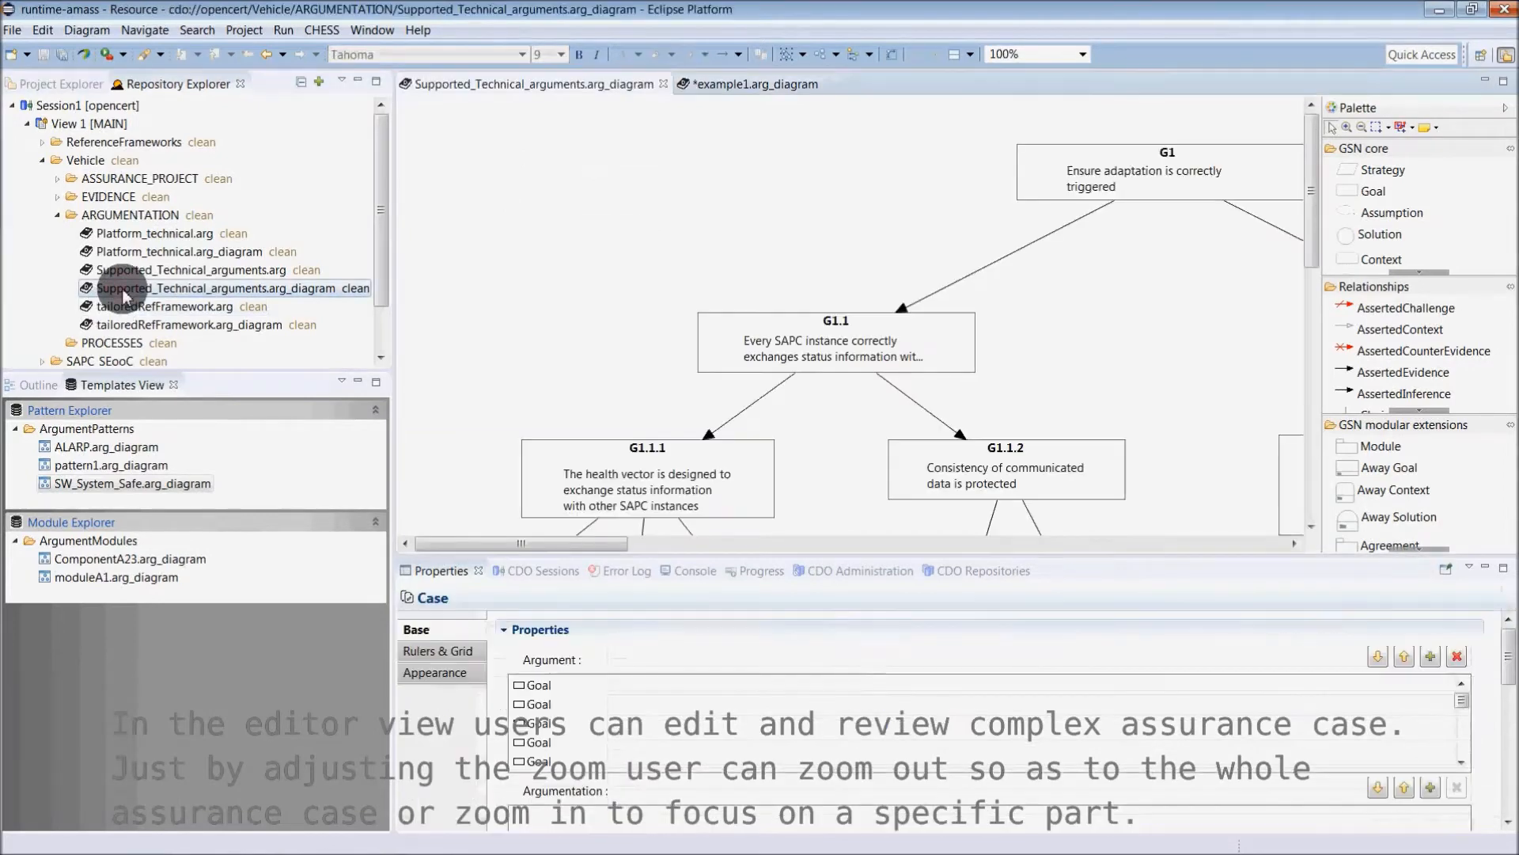
pyautogui.click(1083, 55)
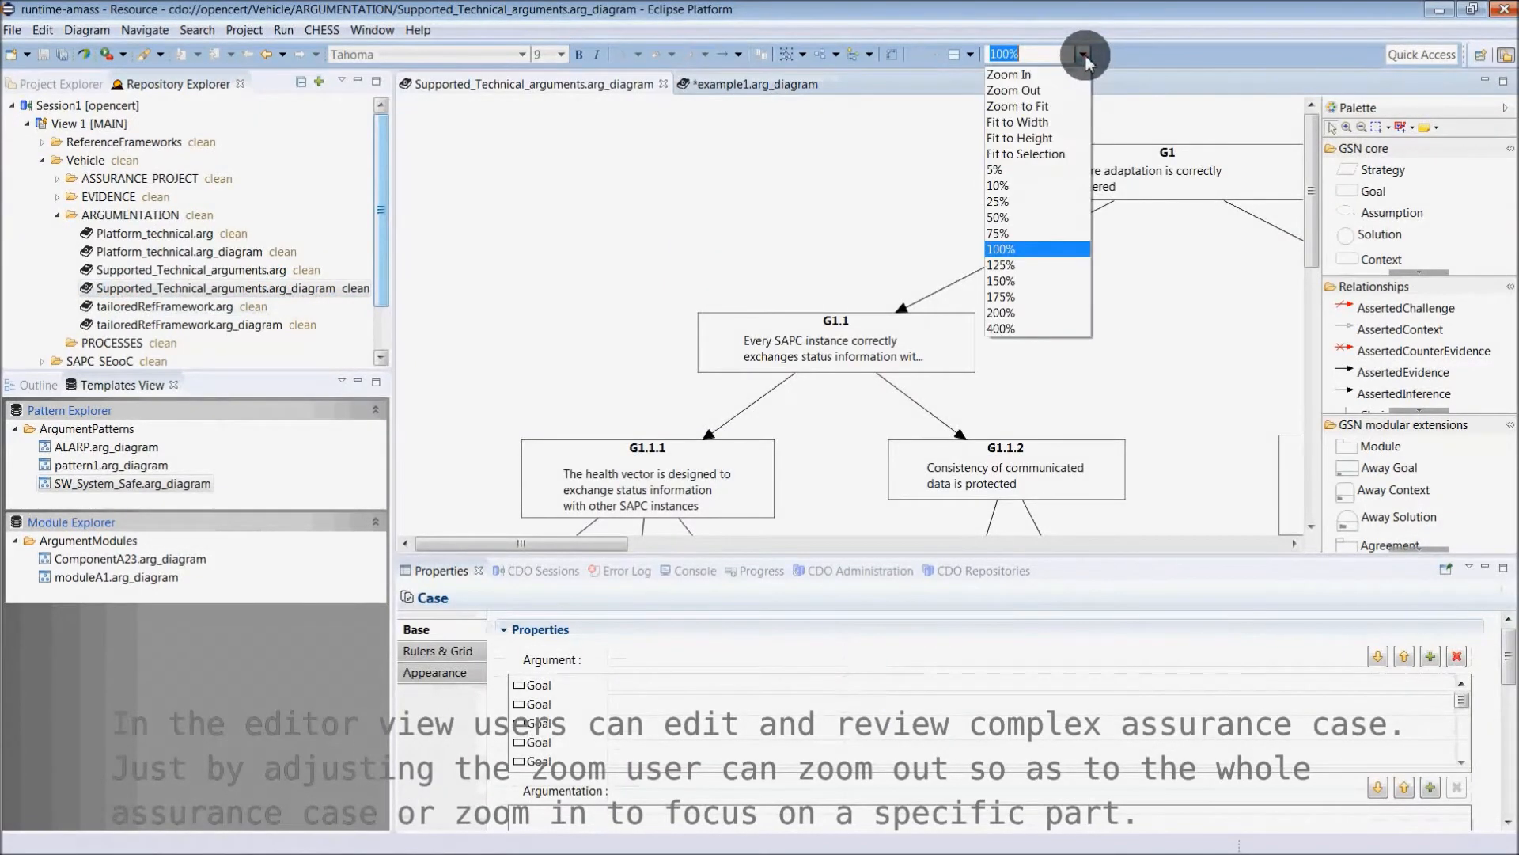
pyautogui.click(1010, 218)
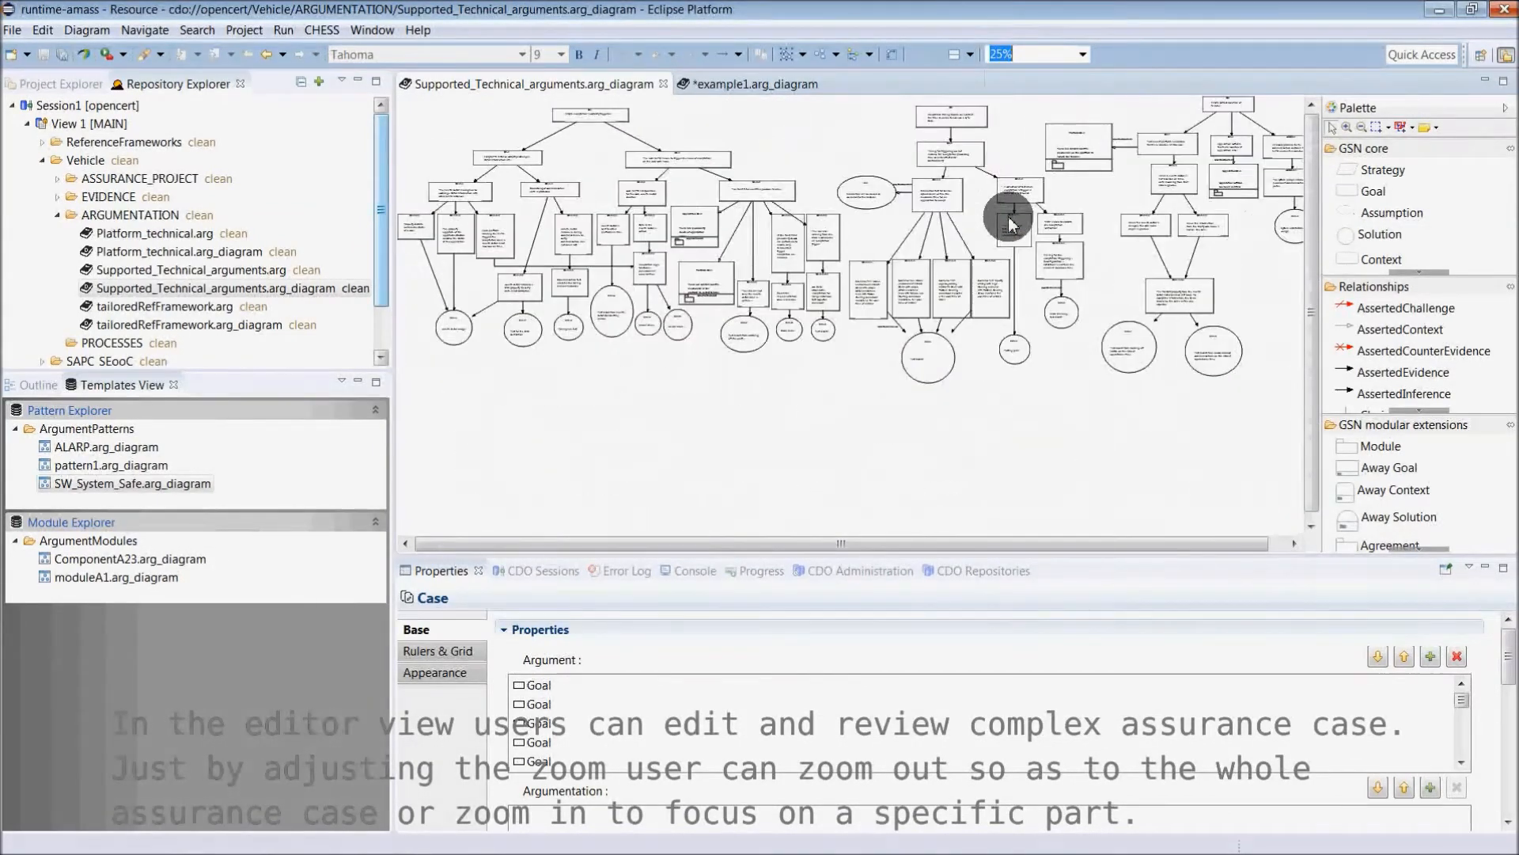
pyautogui.scroll(3, 1010, 225)
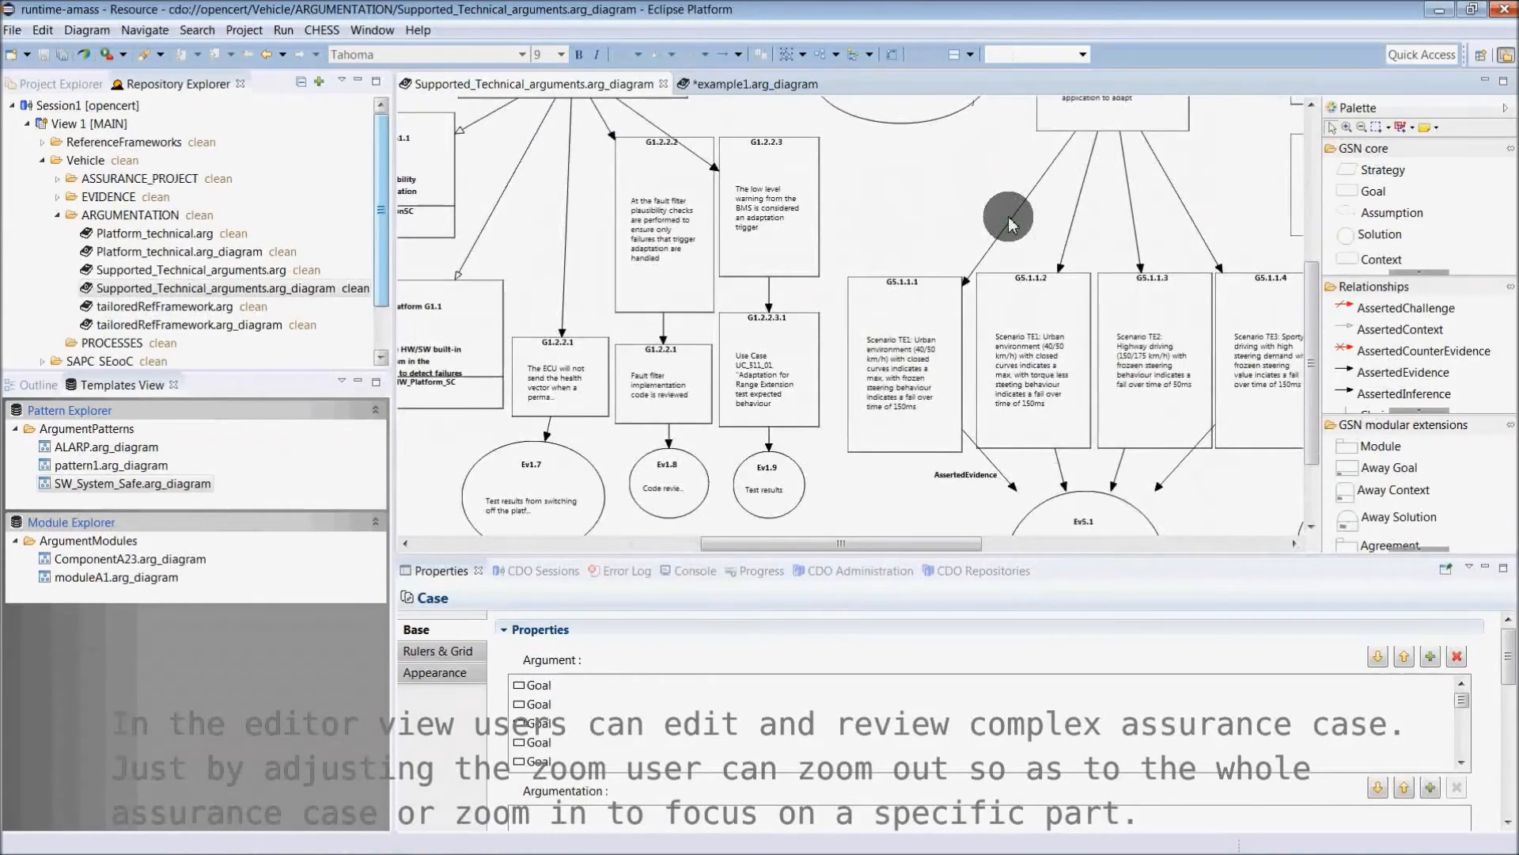
pyautogui.click(971, 194)
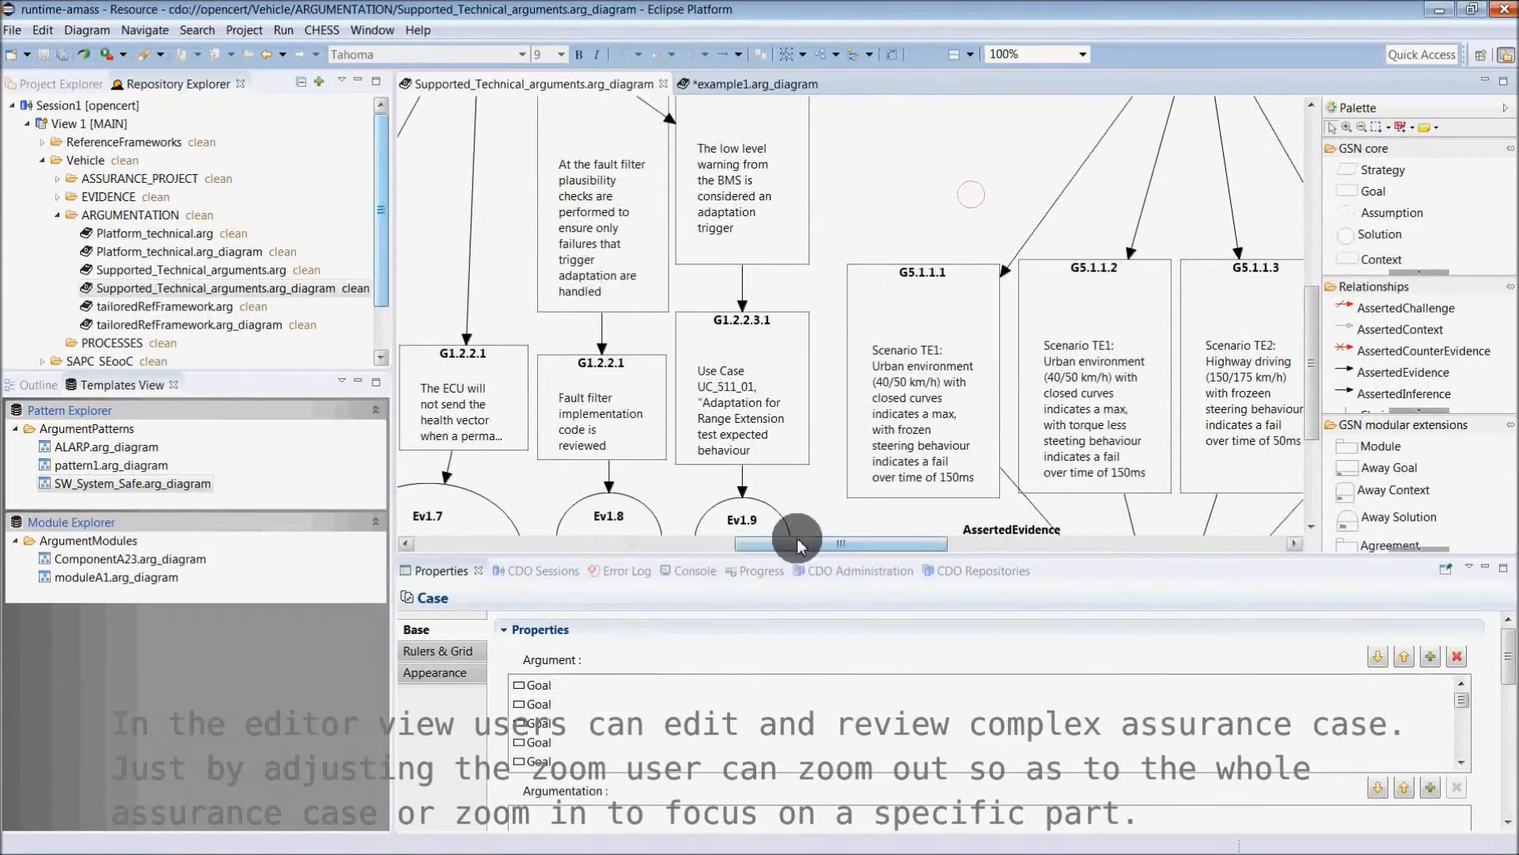
# Open the Platform Item Definition artefact linked to evidence Ev1.1 and view its version details.
pyautogui.moveTo(800, 544); pyautogui.dragTo(440, 543)
pyautogui.moveTo(1308, 342); pyautogui.dragTo(1314, 419)
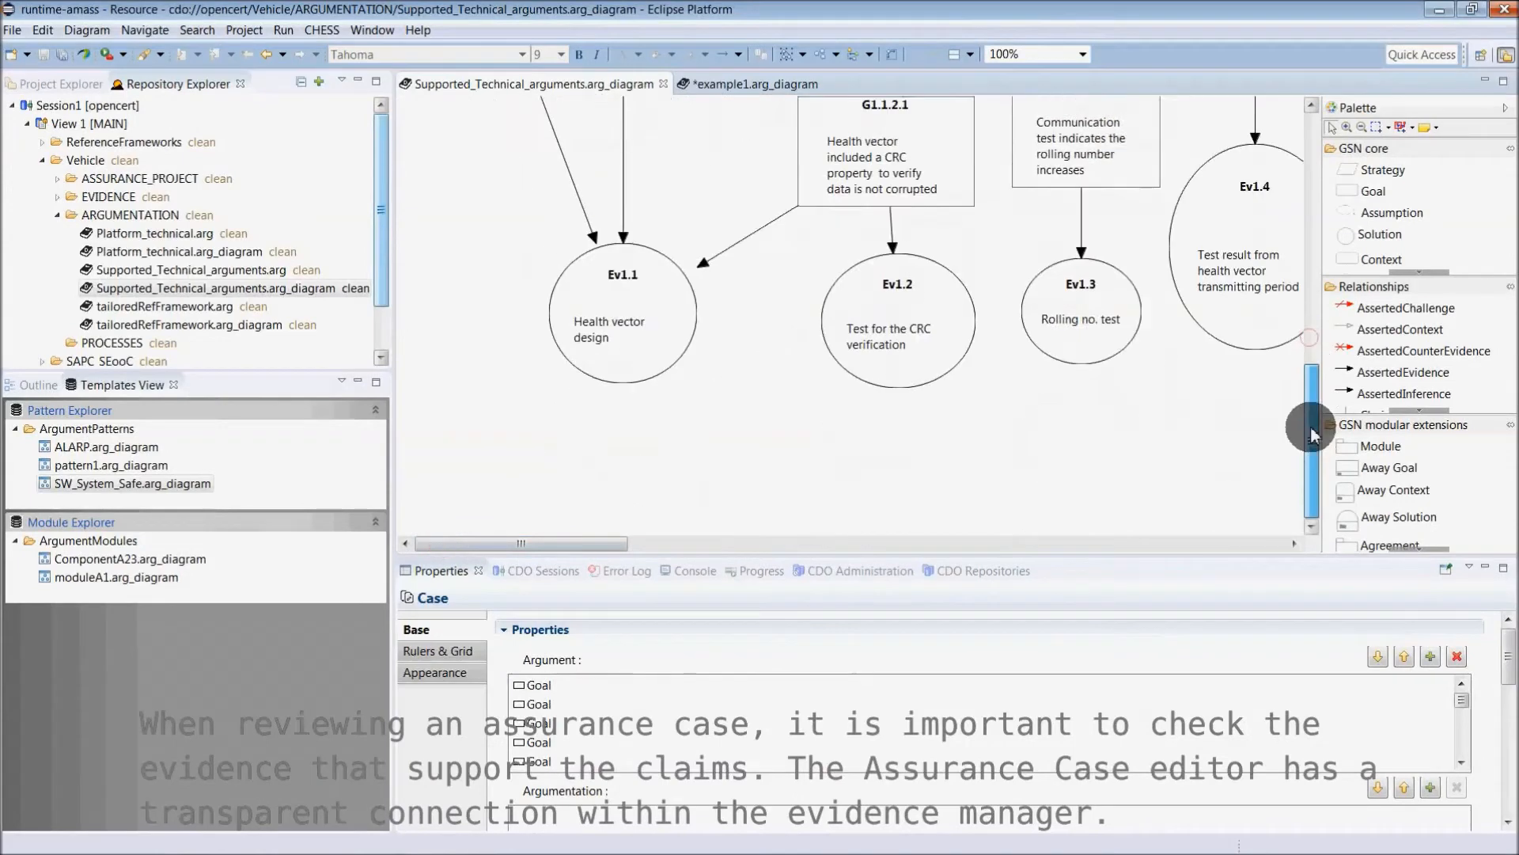
pyautogui.click(600, 320)
pyautogui.moveTo(1512, 660)
pyautogui.mouseDown()
pyautogui.moveTo(1512, 729)
pyautogui.moveTo(1503, 638)
pyautogui.mouseUp()
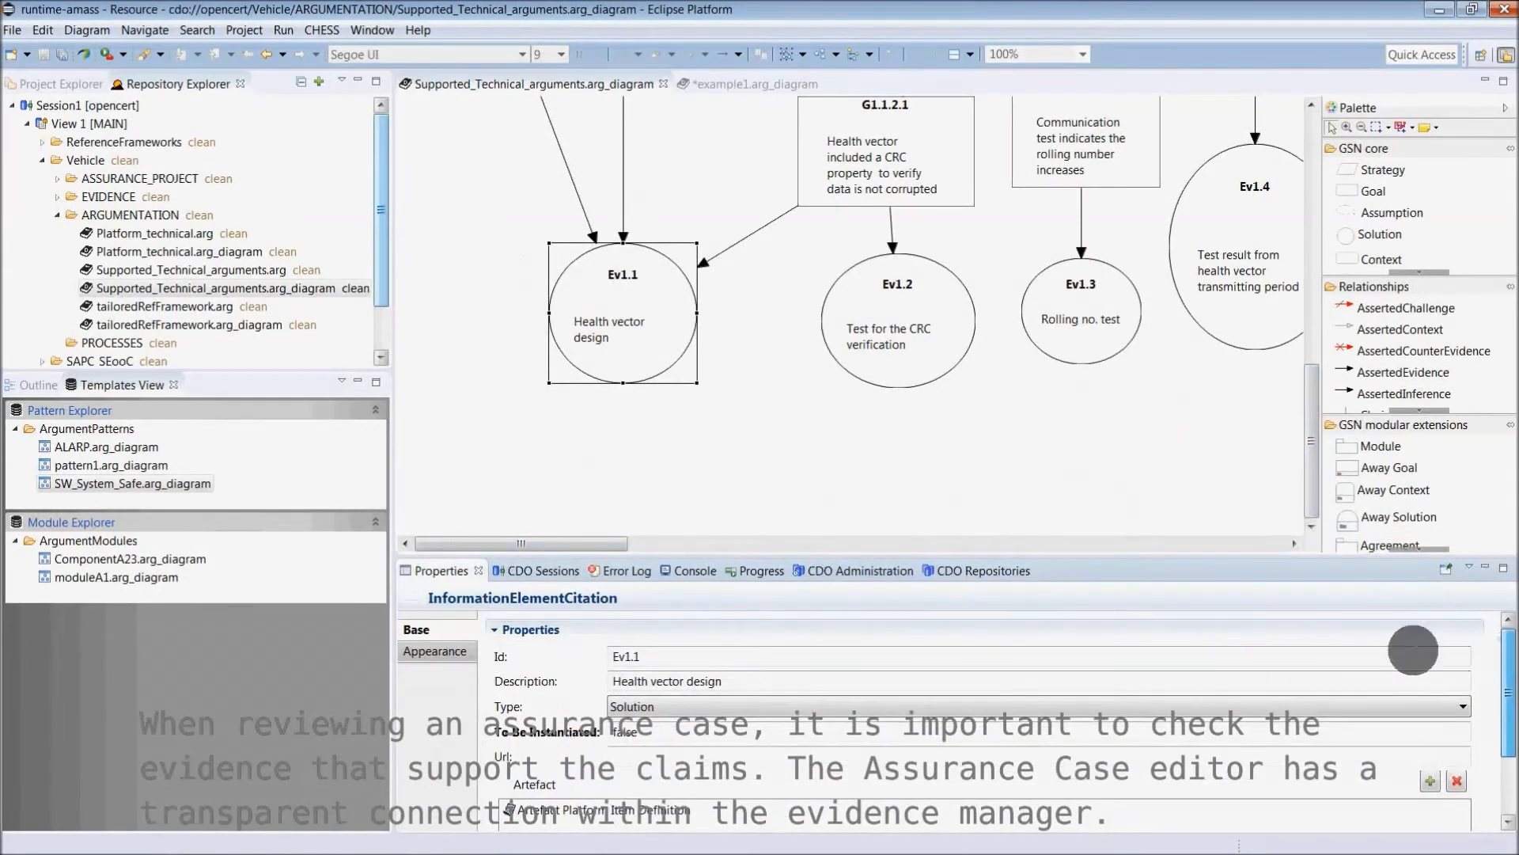
pyautogui.doubleClick(547, 806)
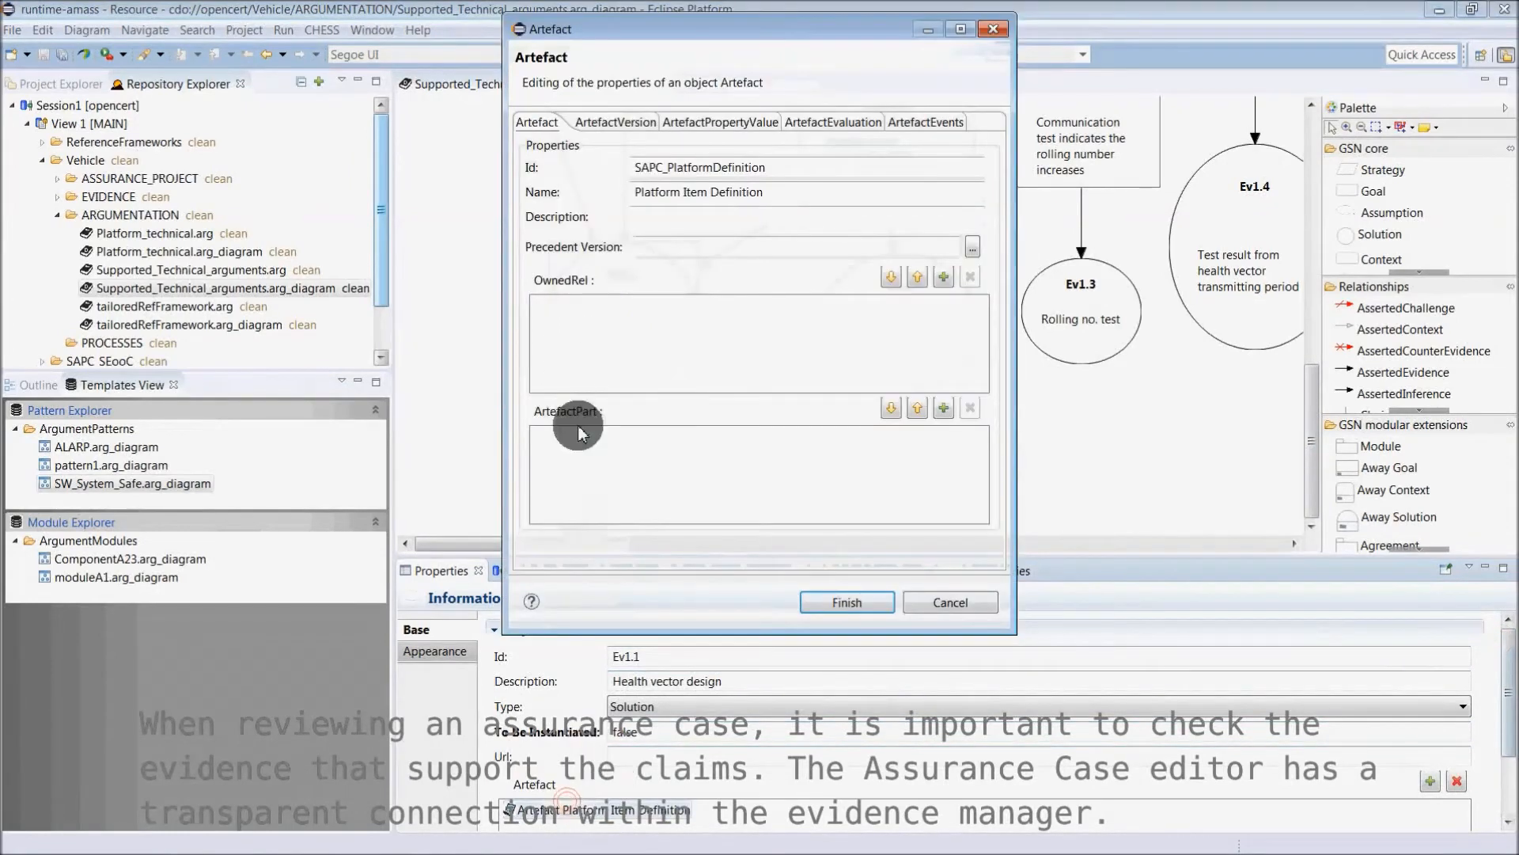
pyautogui.click(606, 122)
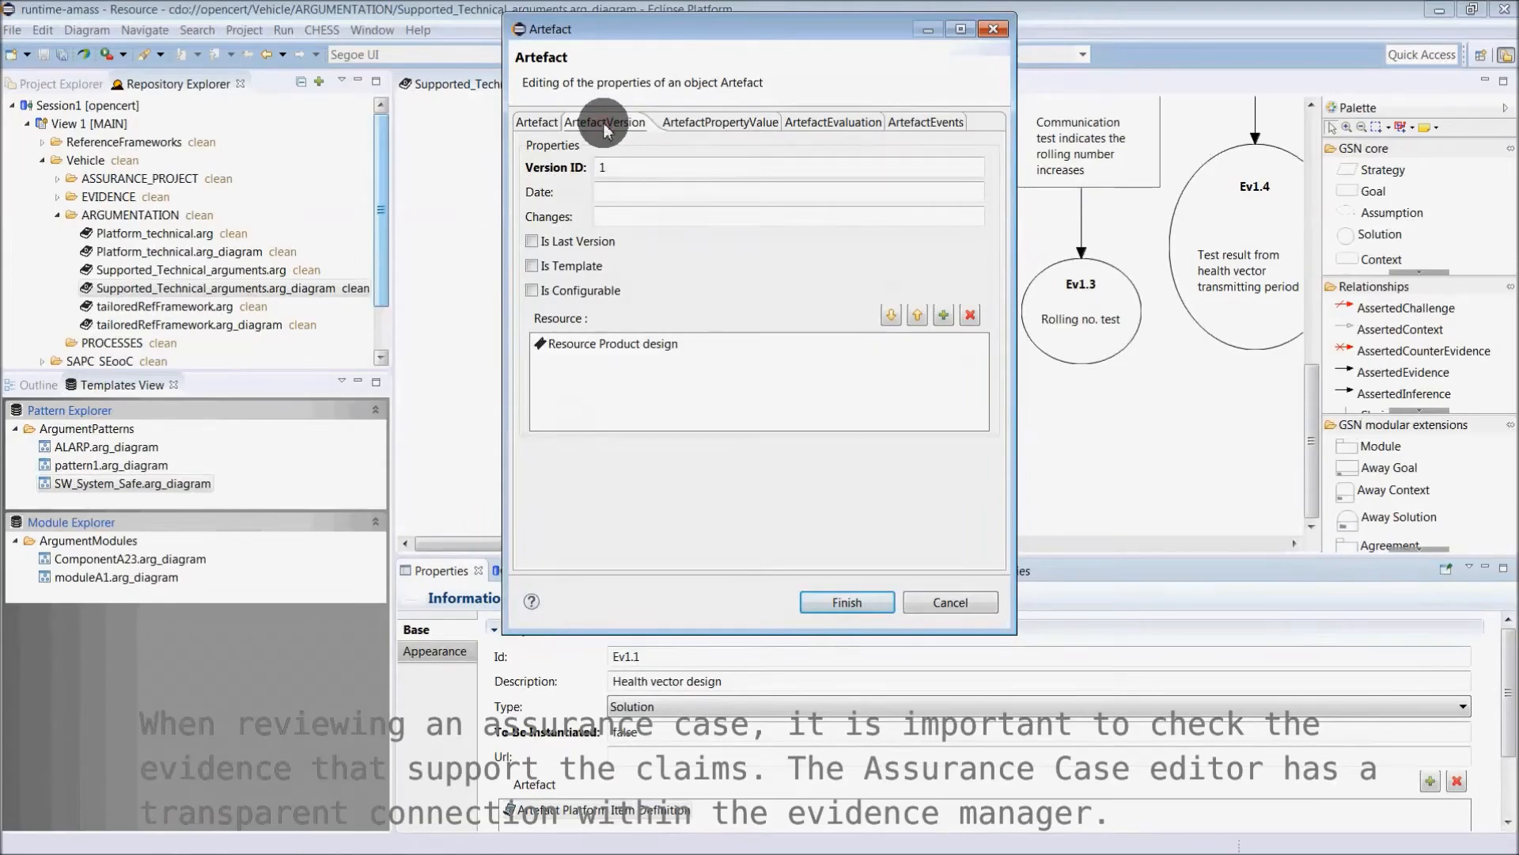
# Open the Product design resource of the artefact version and examine its revision history with the Author column widened.
pyautogui.click(623, 354)
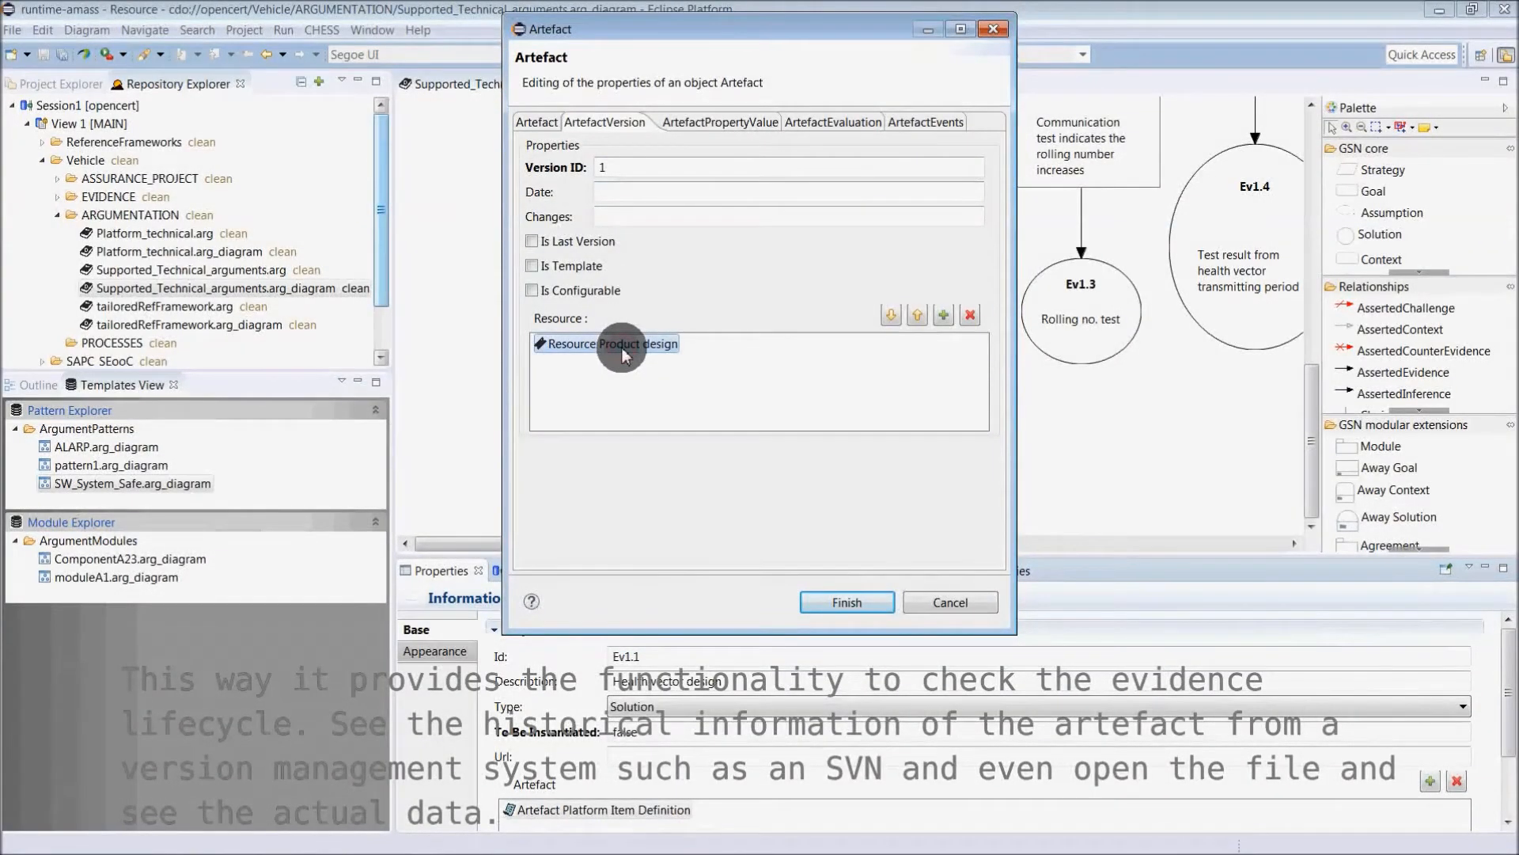
pyautogui.doubleClick(623, 345)
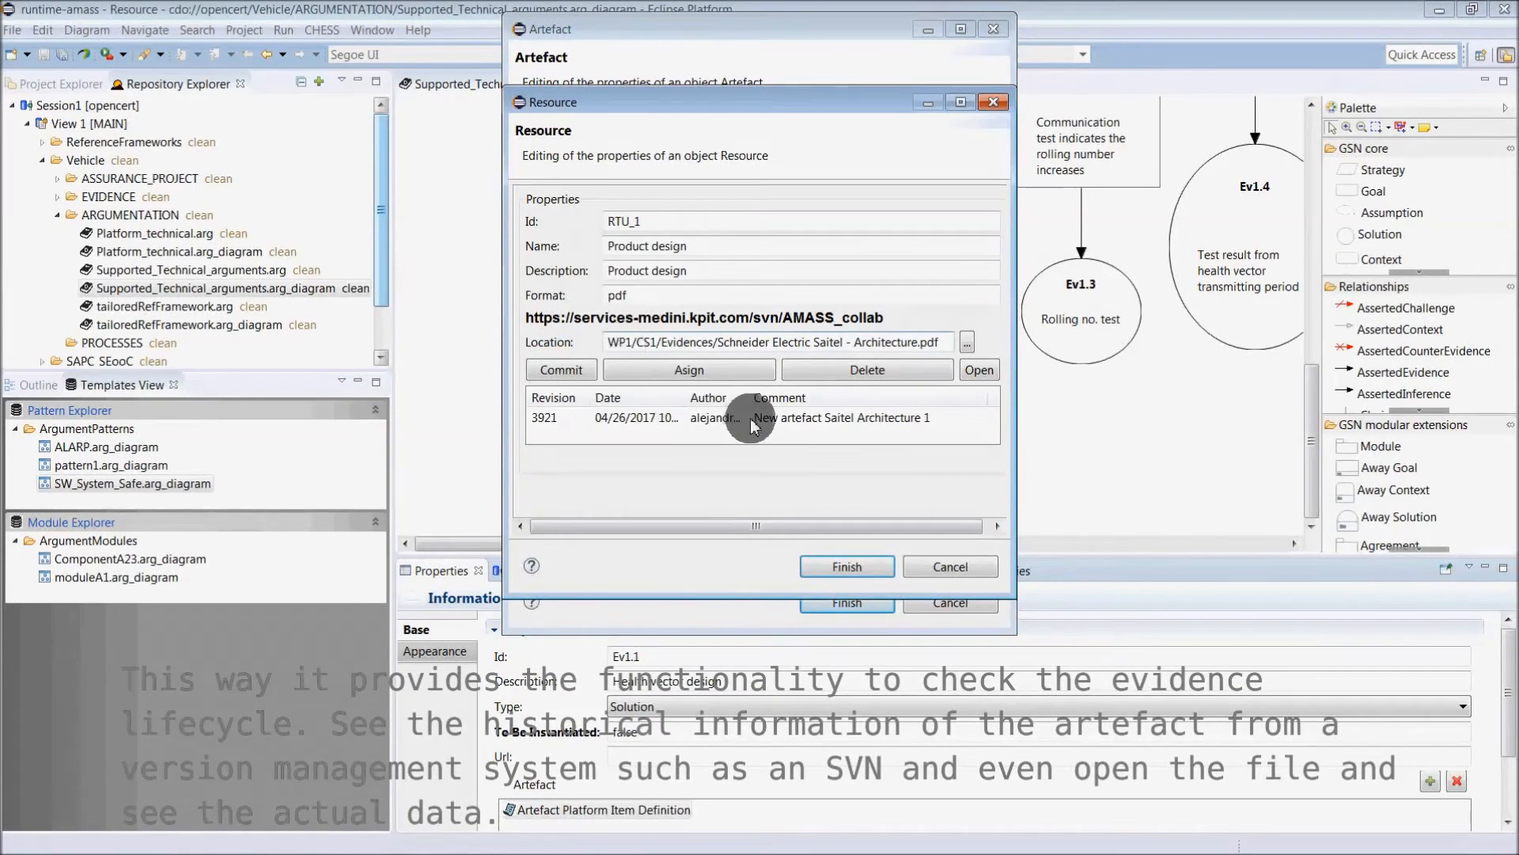
pyautogui.moveTo(686, 396); pyautogui.dragTo(759, 395)
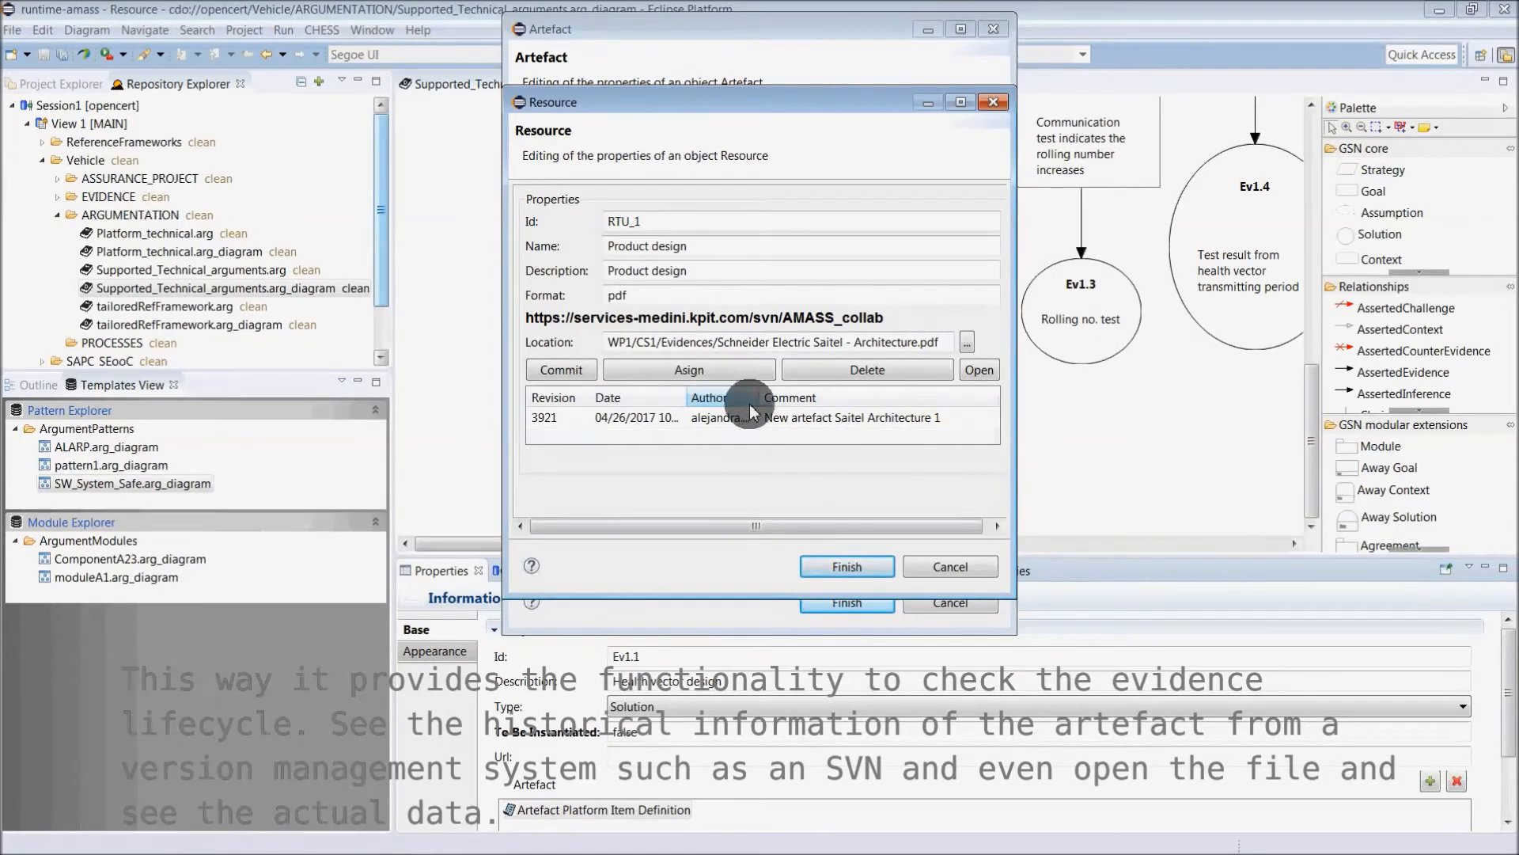
# View the resource's linked PDF, Schneider Electric Saitel - Architecture.pdf, then close it and dismiss the resource and artefact properties without changes.
pyautogui.click(981, 372)
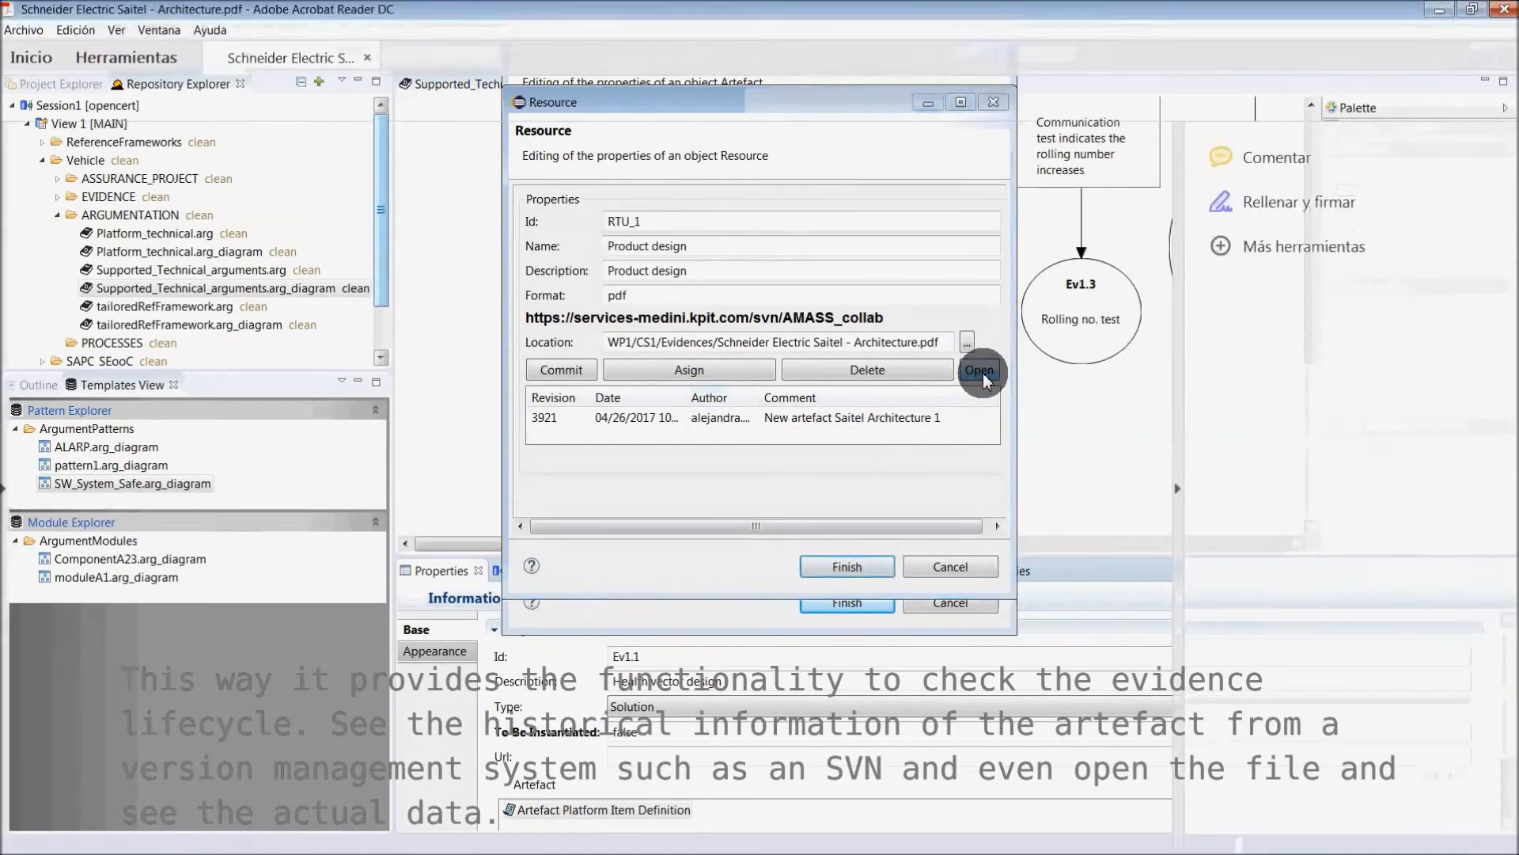
pyautogui.click(1508, 10)
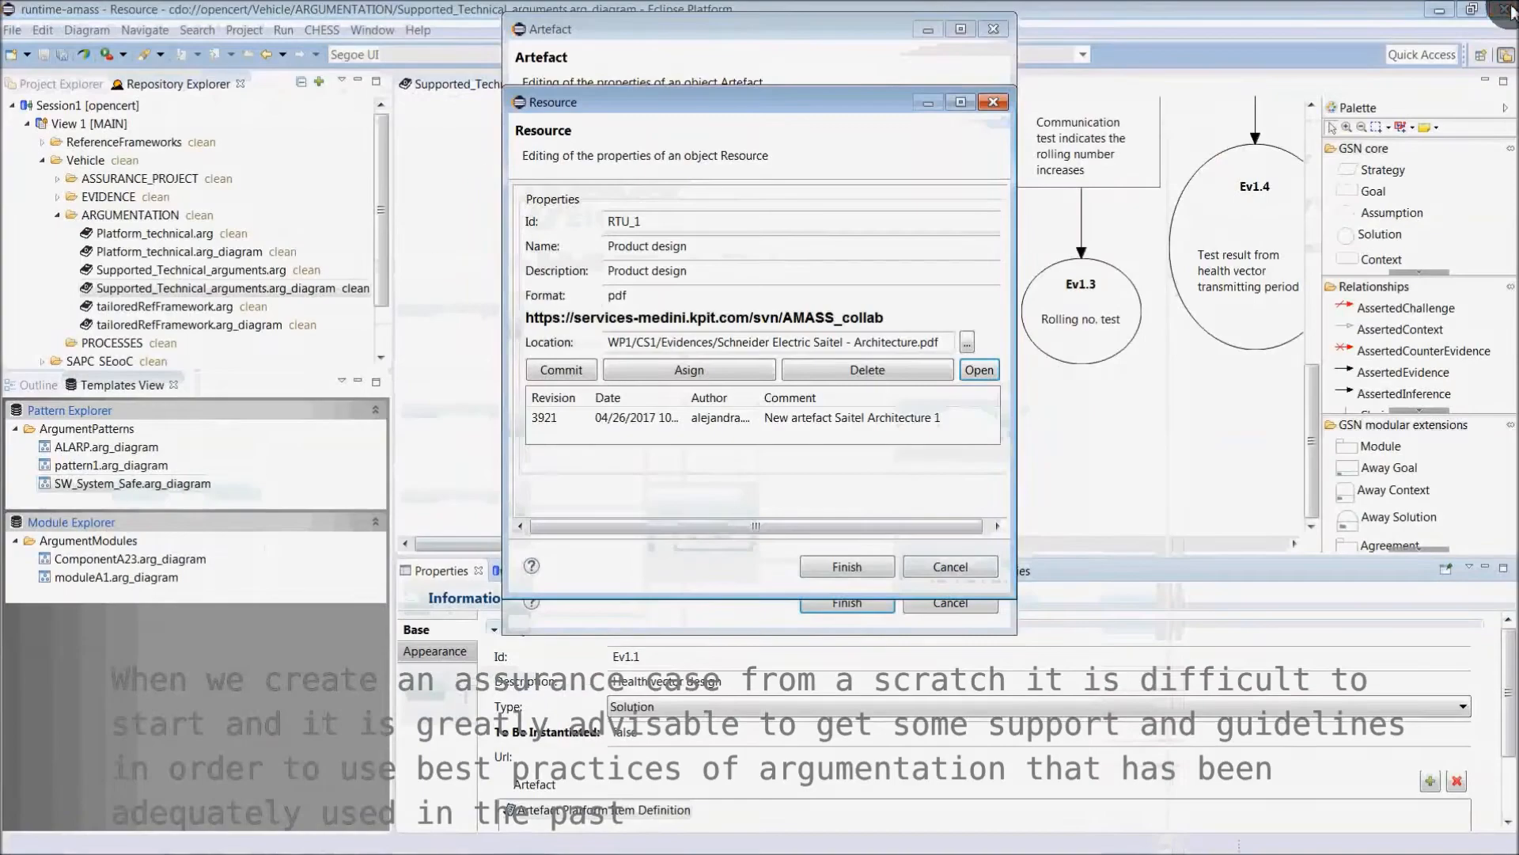
pyautogui.click(948, 567)
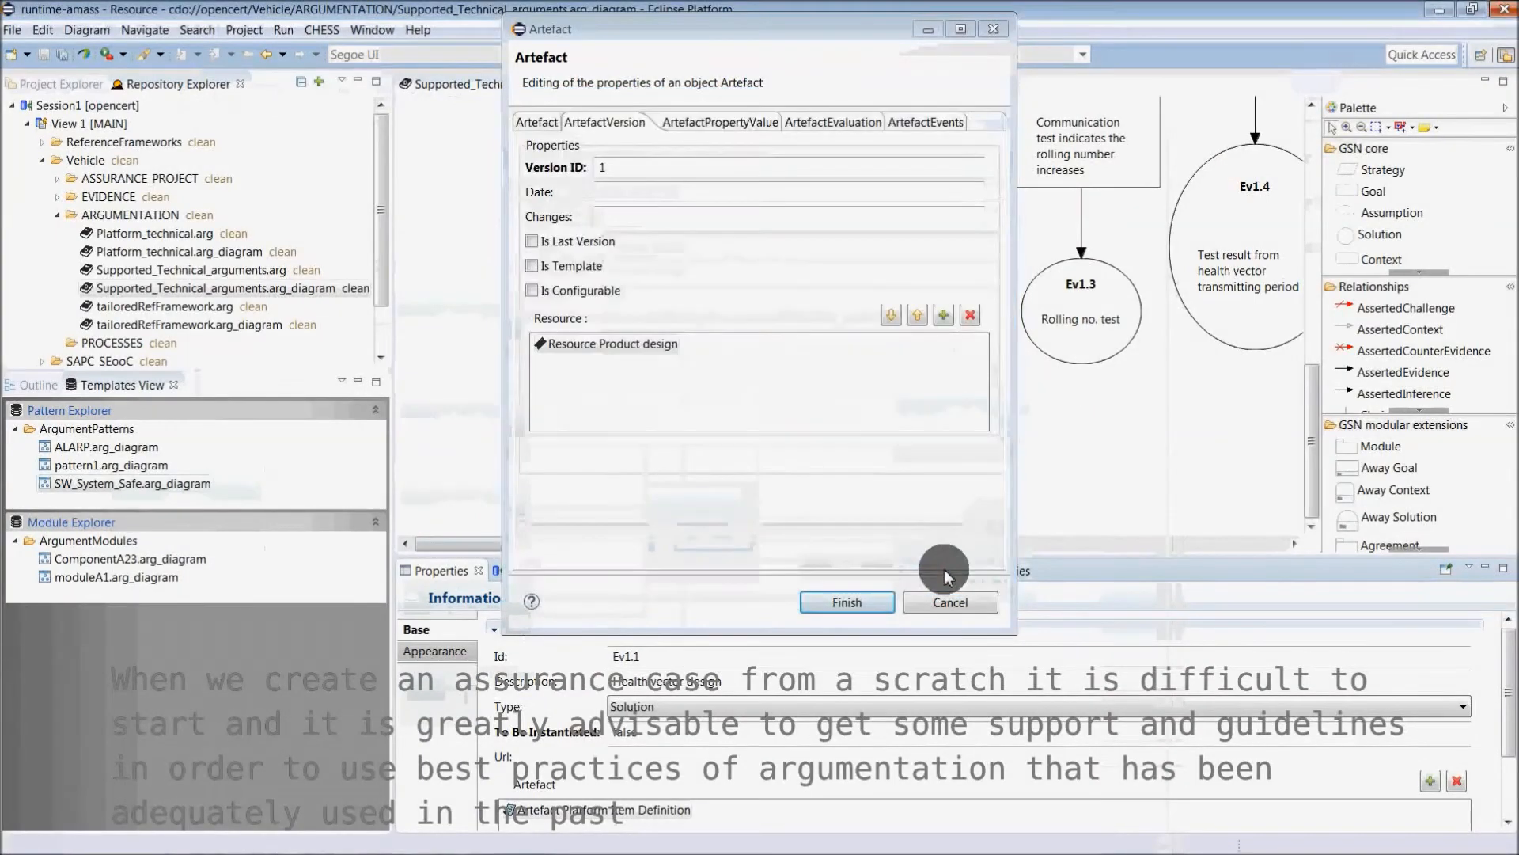
pyautogui.click(952, 603)
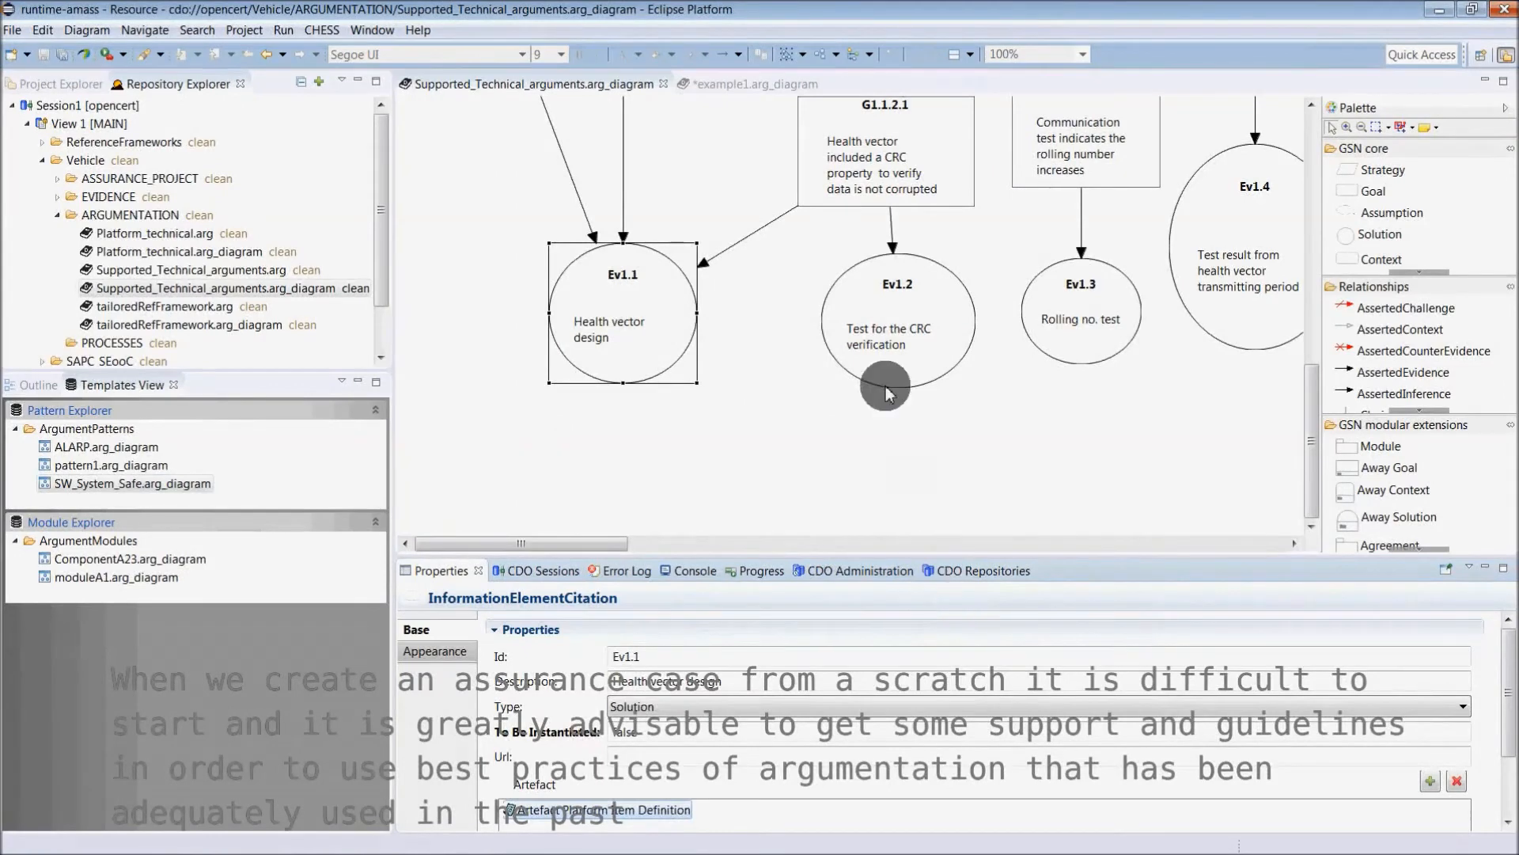
# Insert the SW_System_Safe argument pattern into the example1 diagram, to the right of goal G1.
pyautogui.click(727, 87)
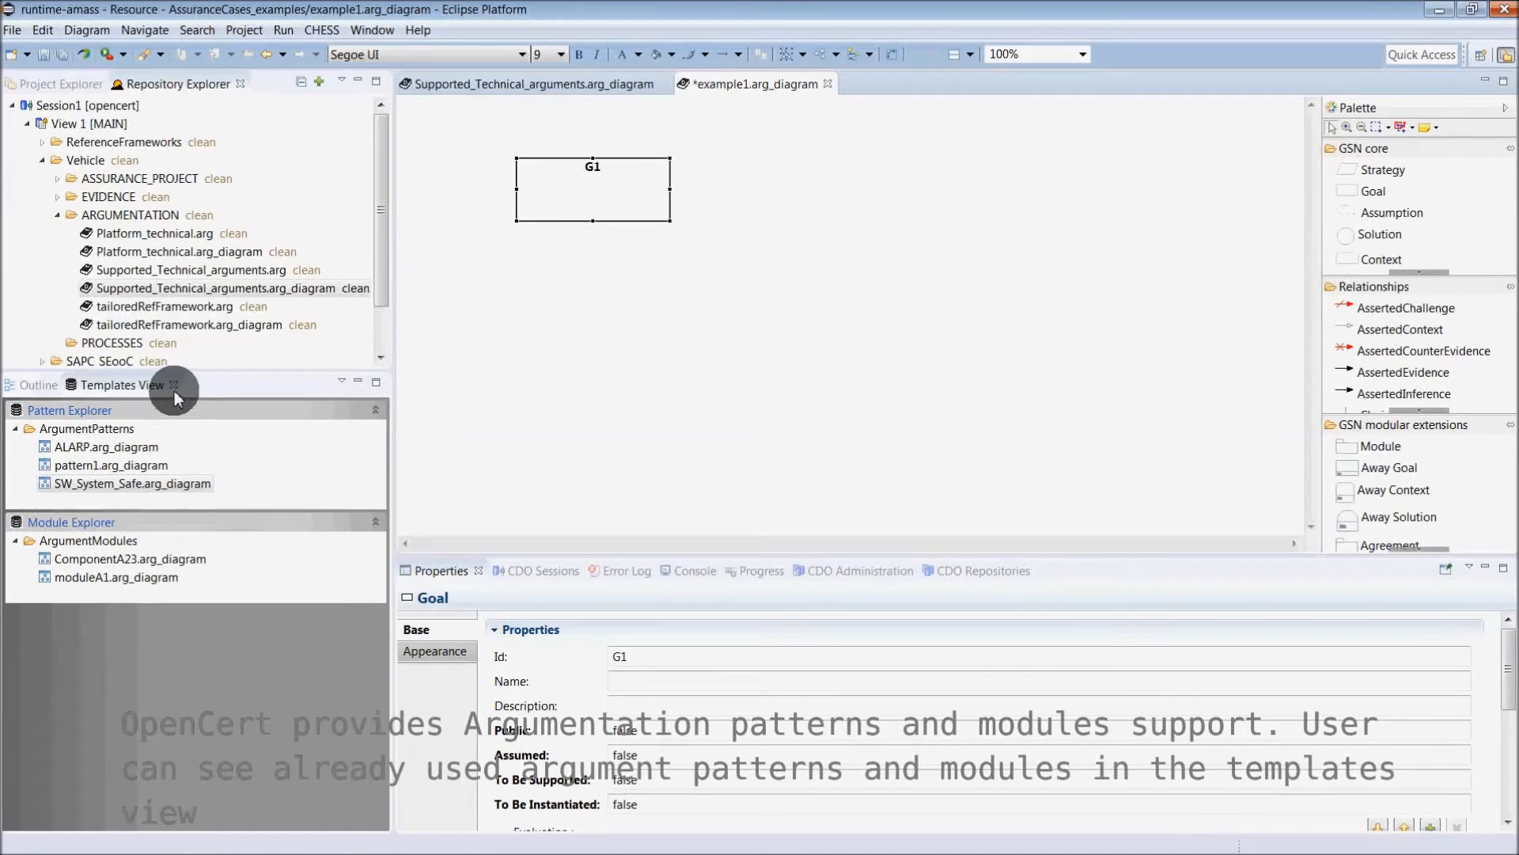
pyautogui.click(66, 481)
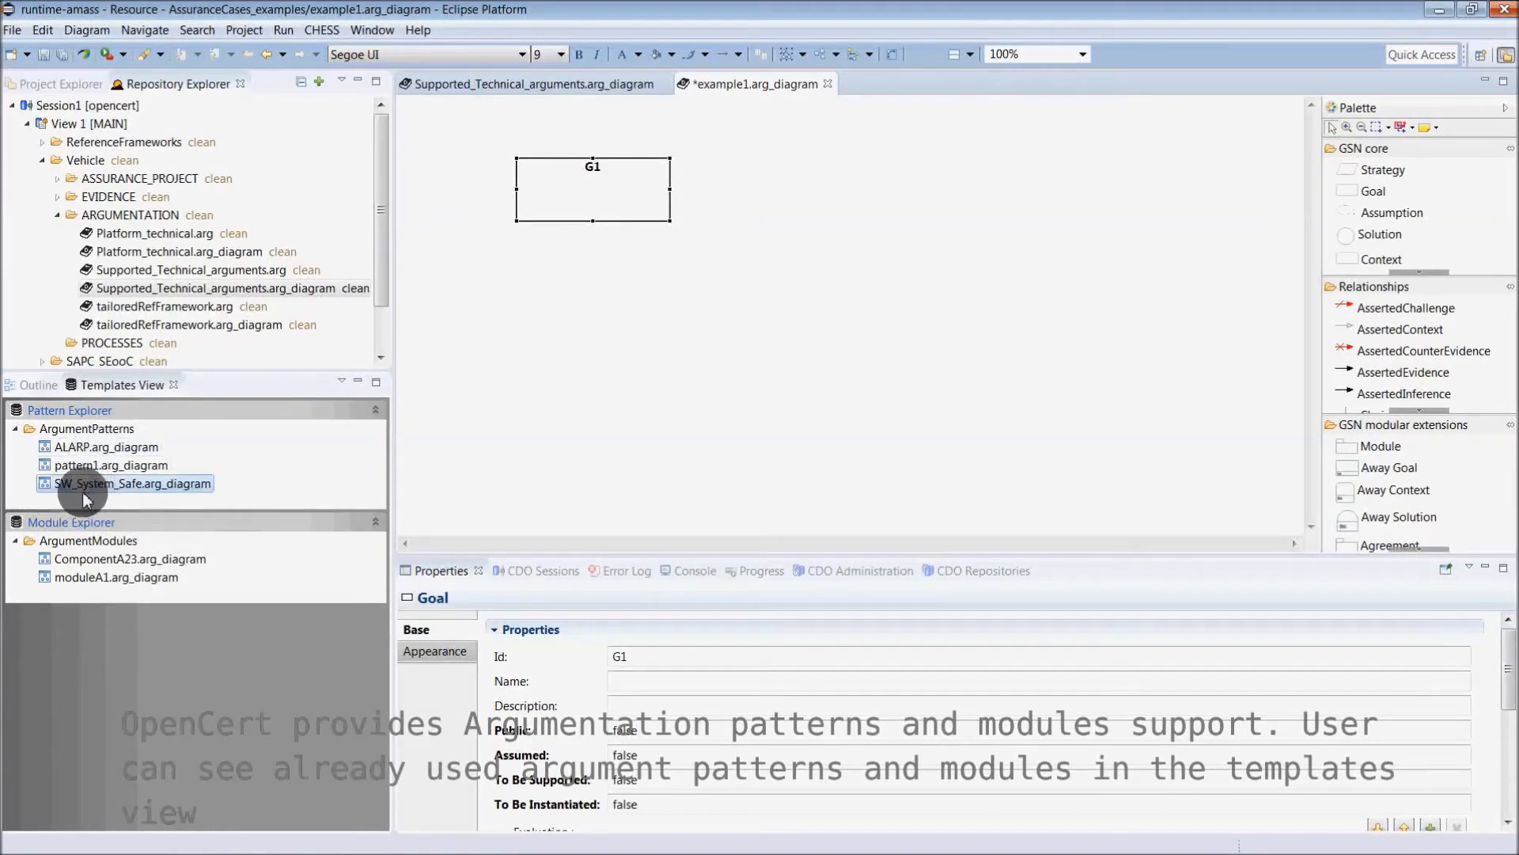
pyautogui.moveTo(67, 483); pyautogui.dragTo(722, 139)
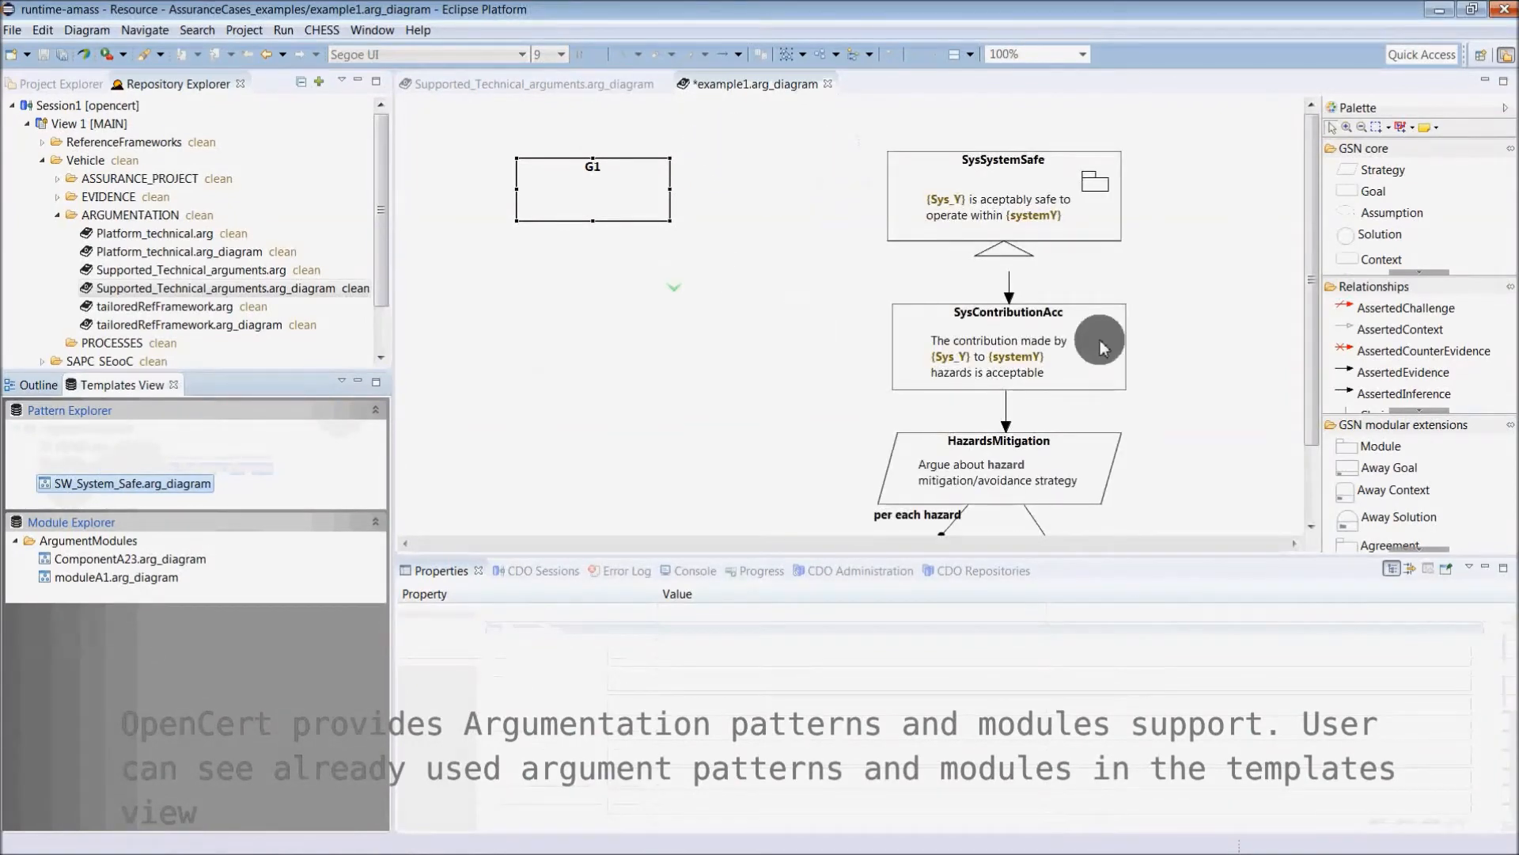
pyautogui.click(1235, 355)
pyautogui.scroll(-2, 1236, 357)
pyautogui.scroll(2, 1236, 355)
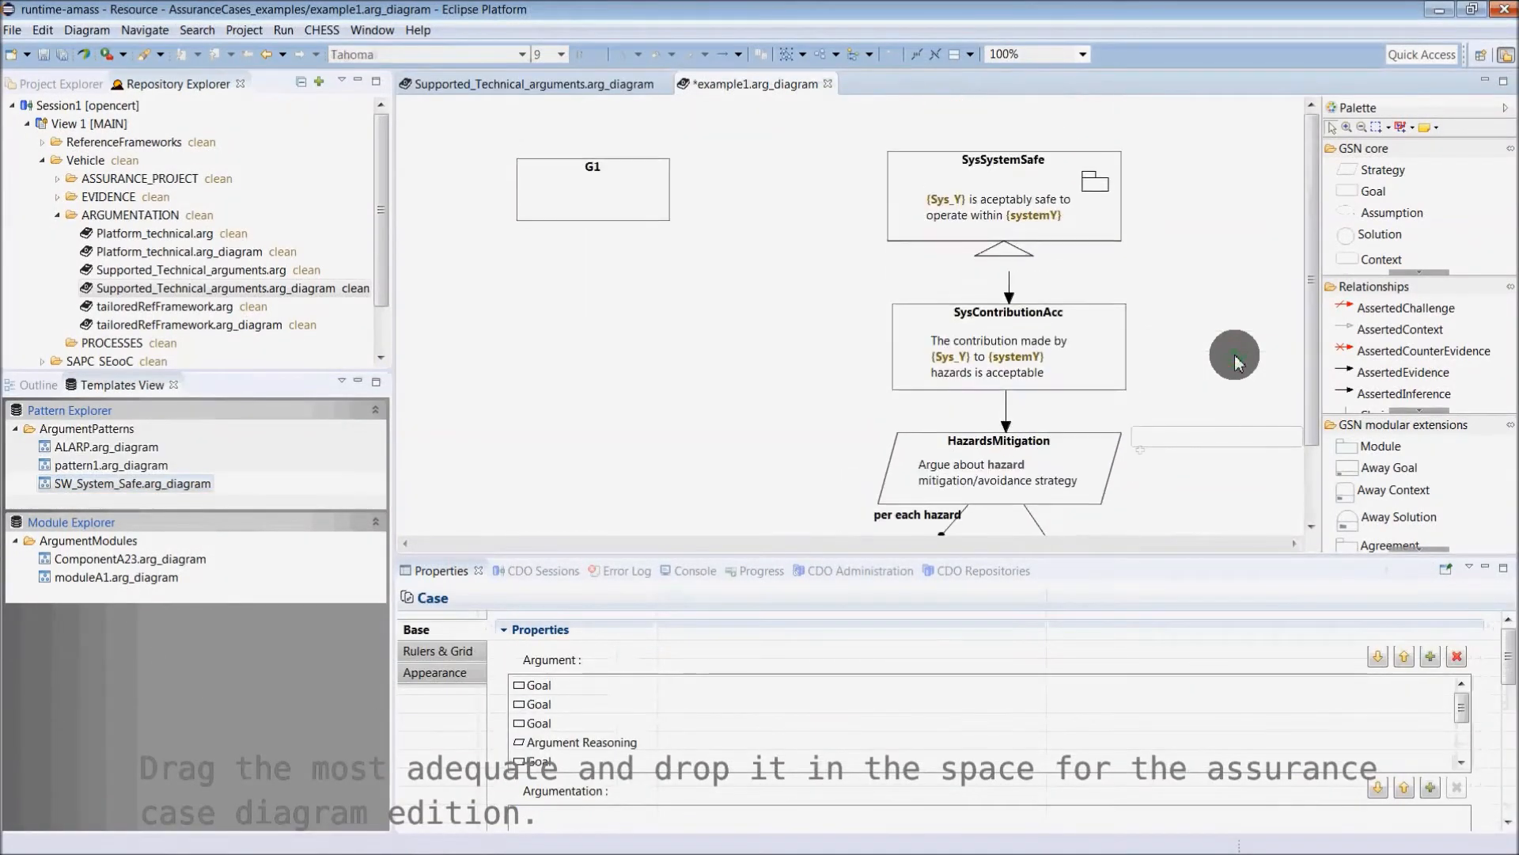
# Replace the var:Sys_Y placeholder in the SysSystemSafe goal's text with the suggested vocabulary term voc:Powertrain.
pyautogui.click(967, 202)
pyautogui.click(967, 201)
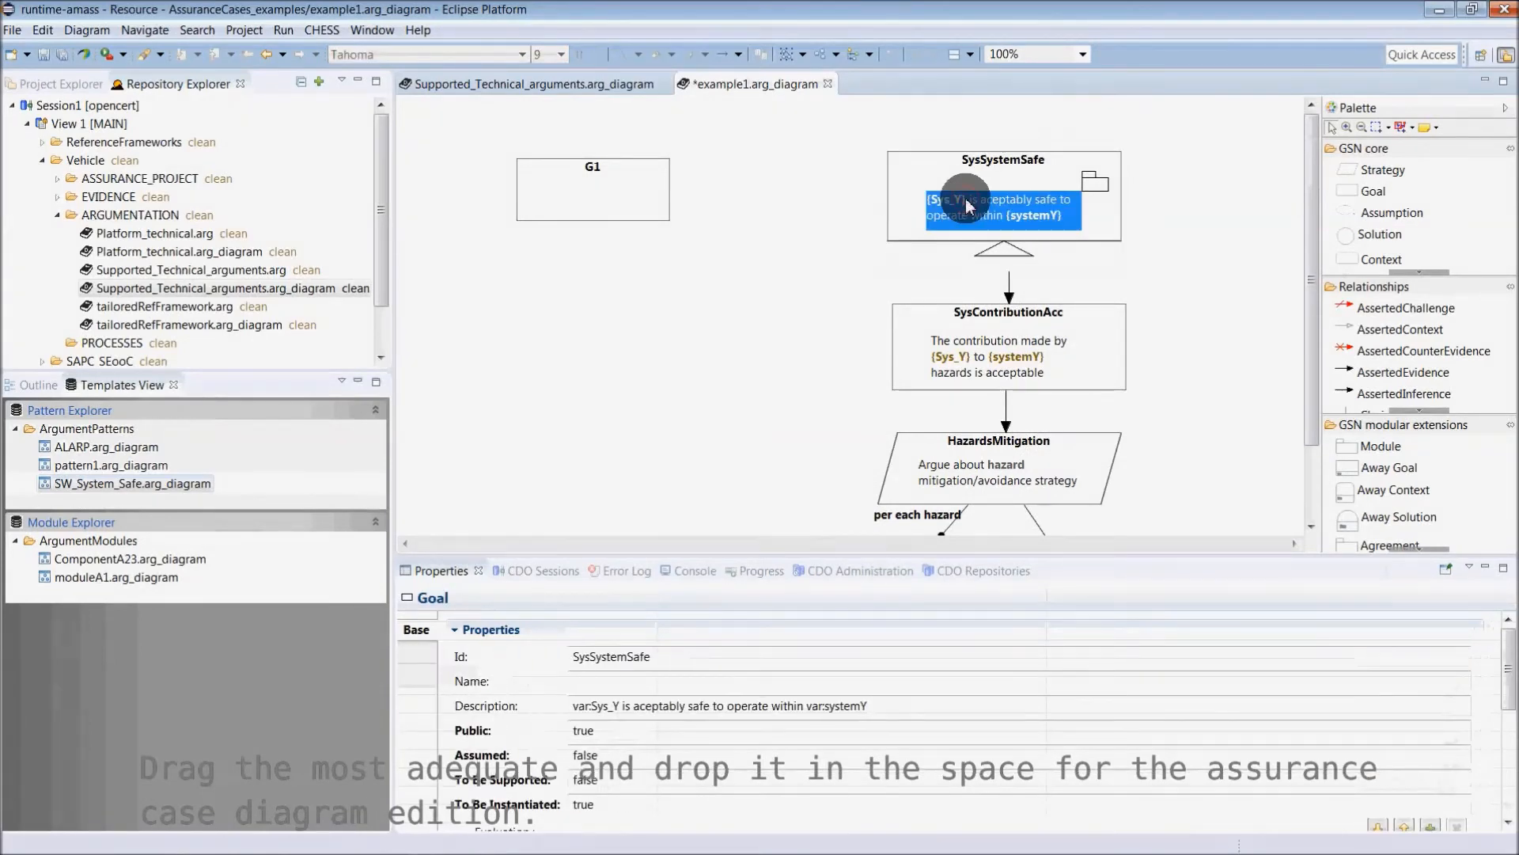
pyautogui.doubleClick(967, 204)
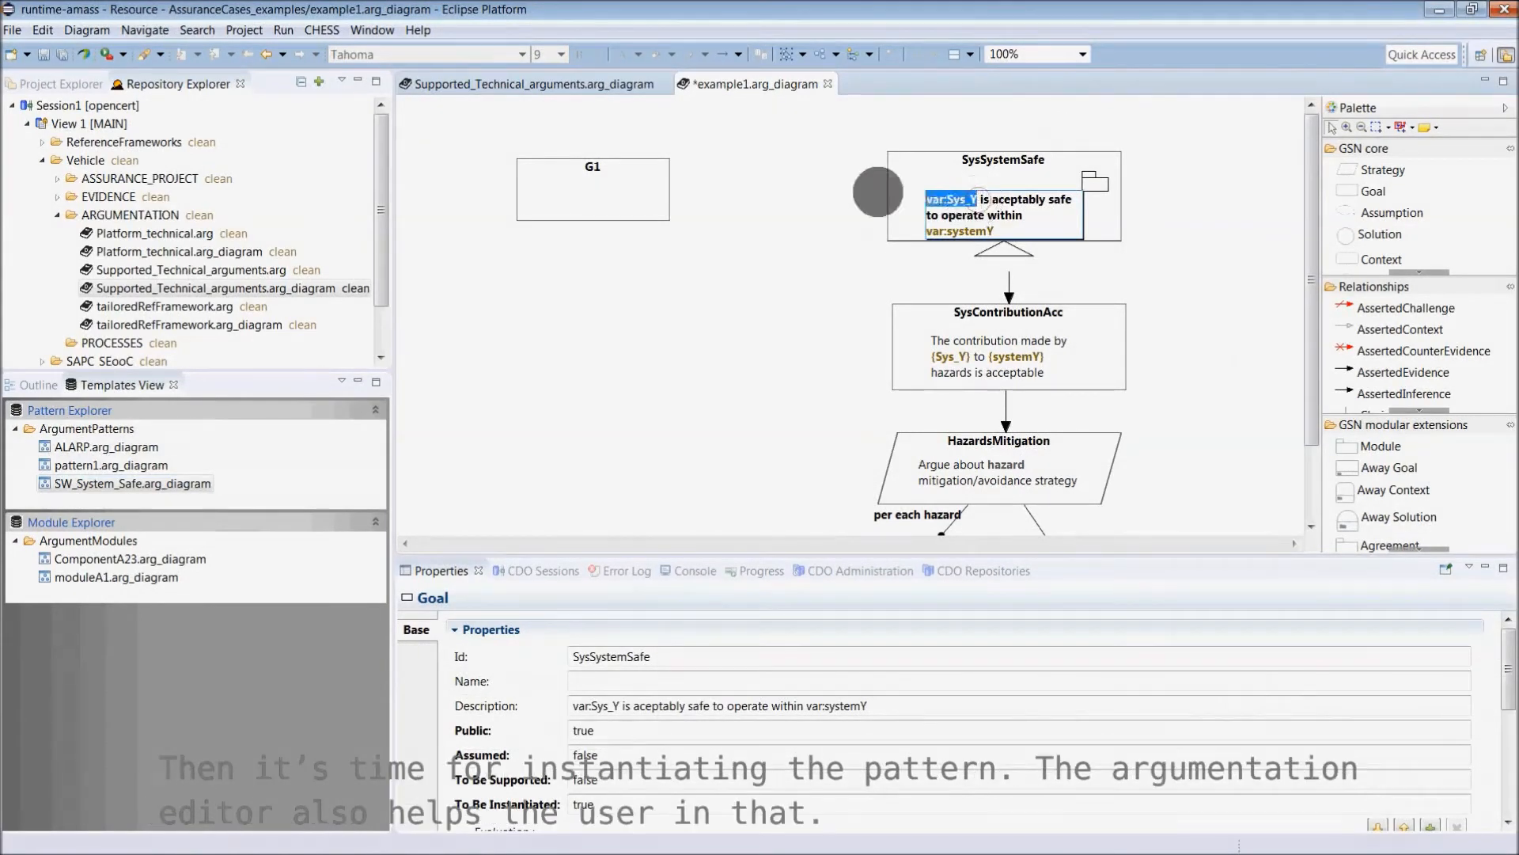
pyautogui.press('BackSpace')
pyautogui.hotkey('ctrl', 'space')
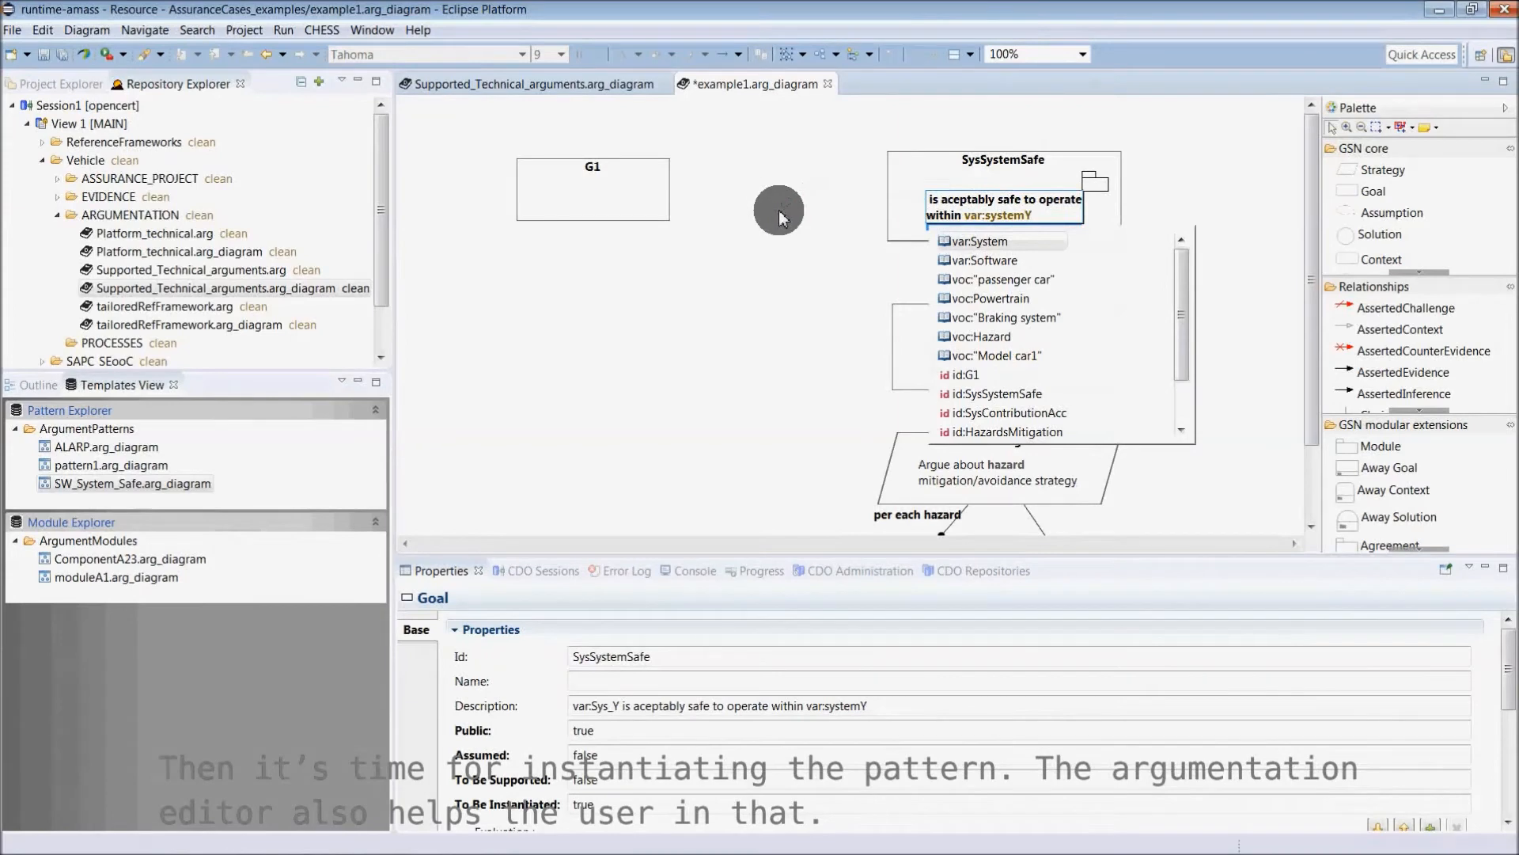
pyautogui.doubleClick(983, 299)
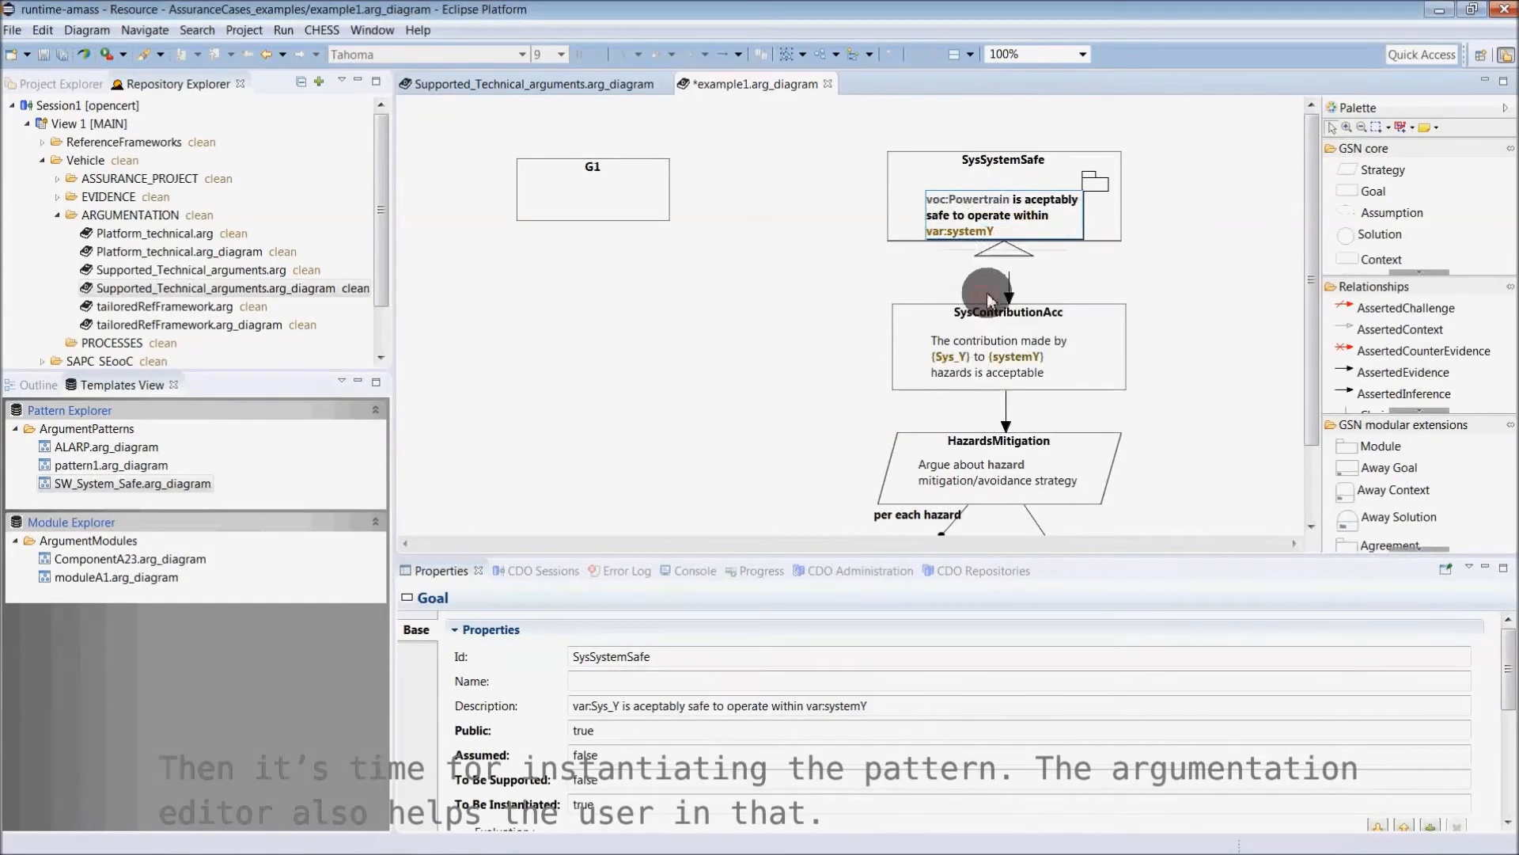
# Replace the var:systemY placeholder in the SysSystemSafe goal with the suggested term voc:"Model car1" and finish editing the text.
pyautogui.moveTo(995, 233); pyautogui.dragTo(871, 232)
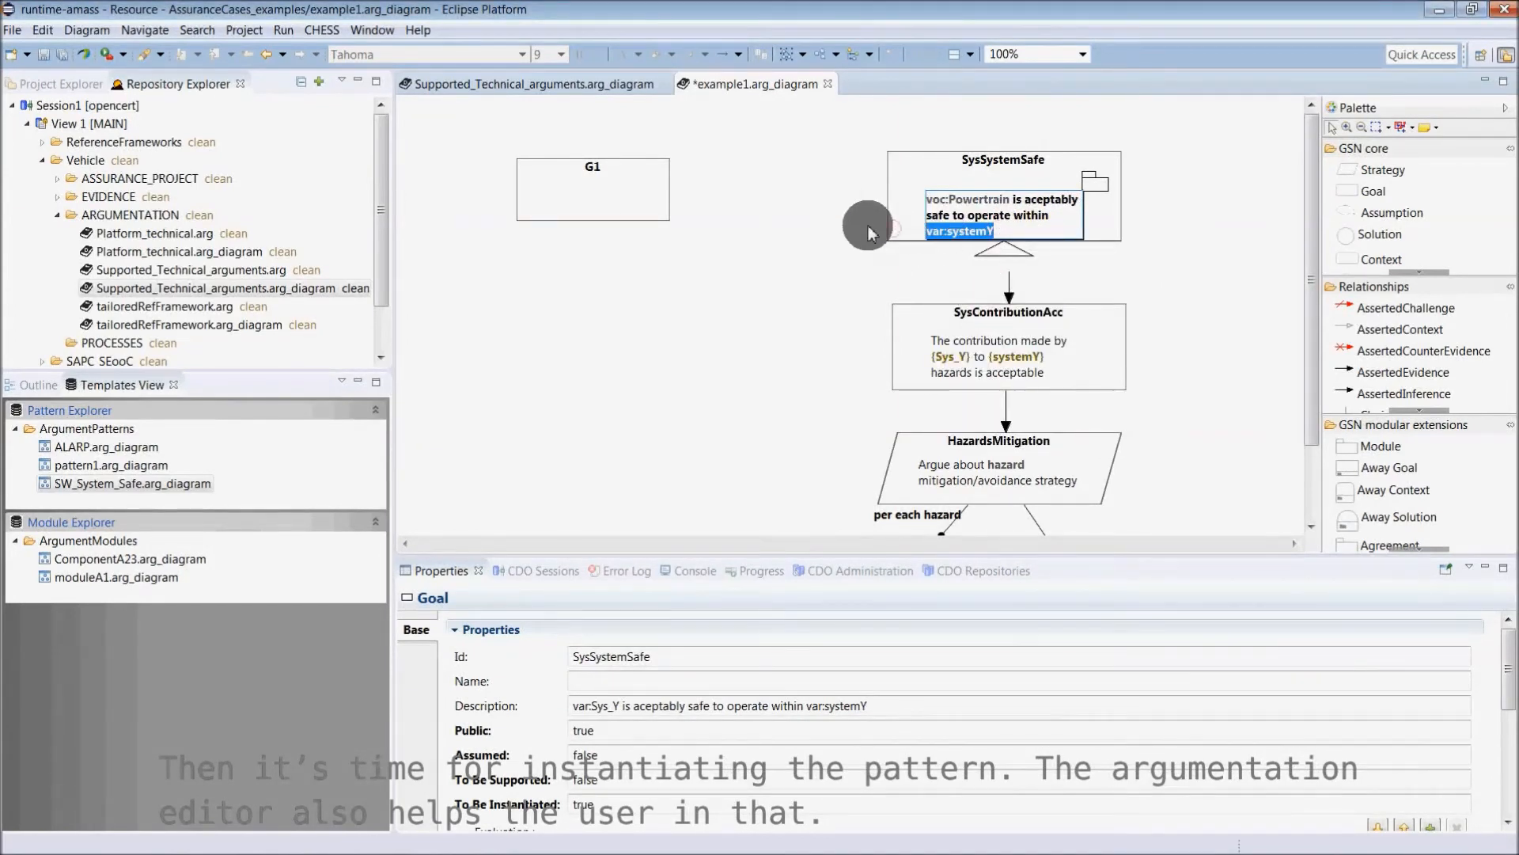
pyautogui.hotkey('ctrl', 'space')
pyautogui.doubleClick(991, 372)
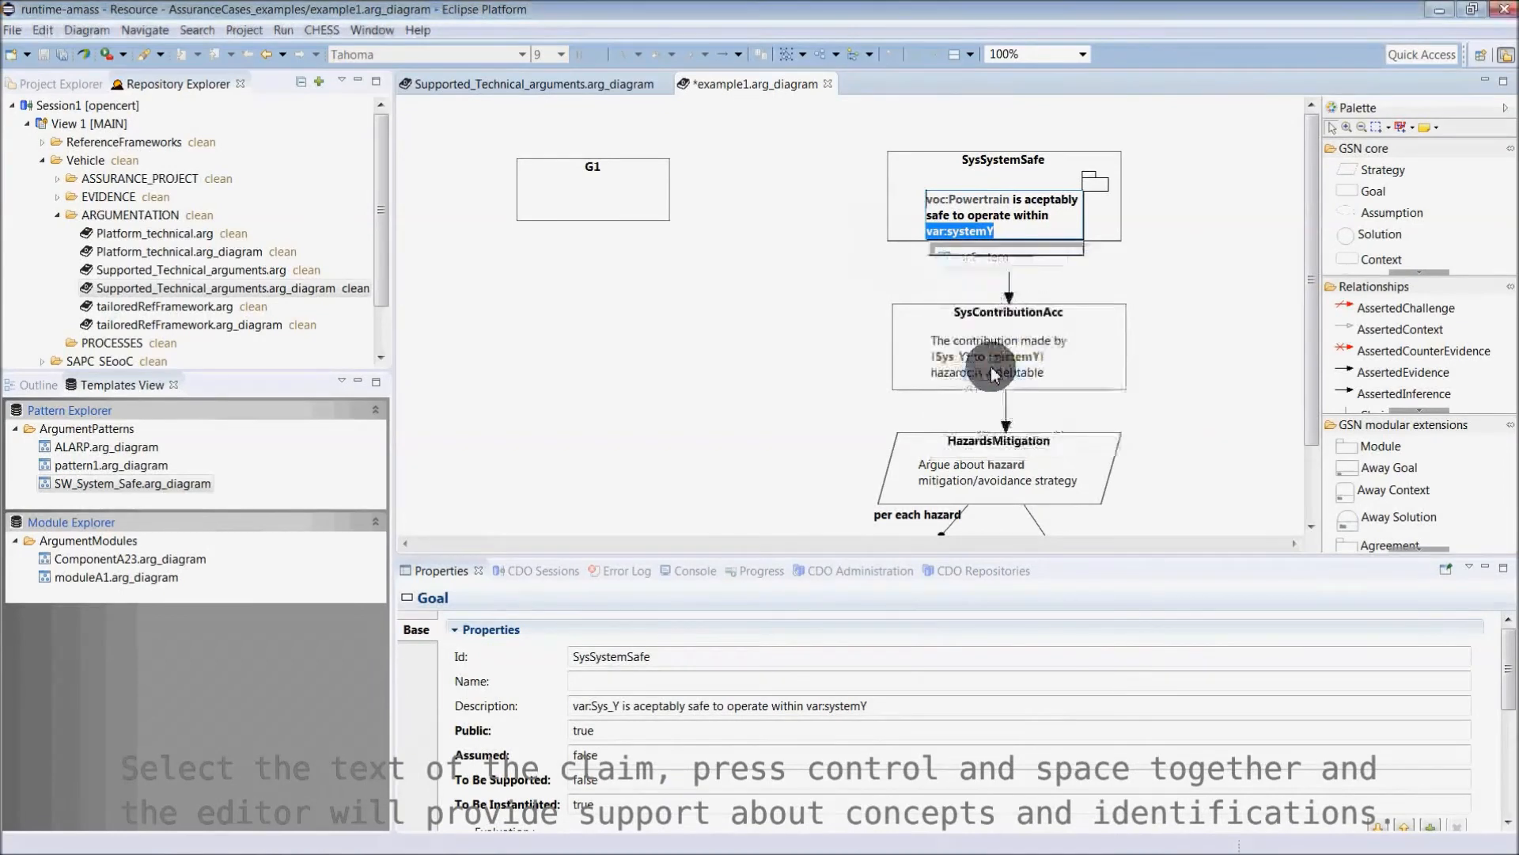
pyautogui.click(807, 348)
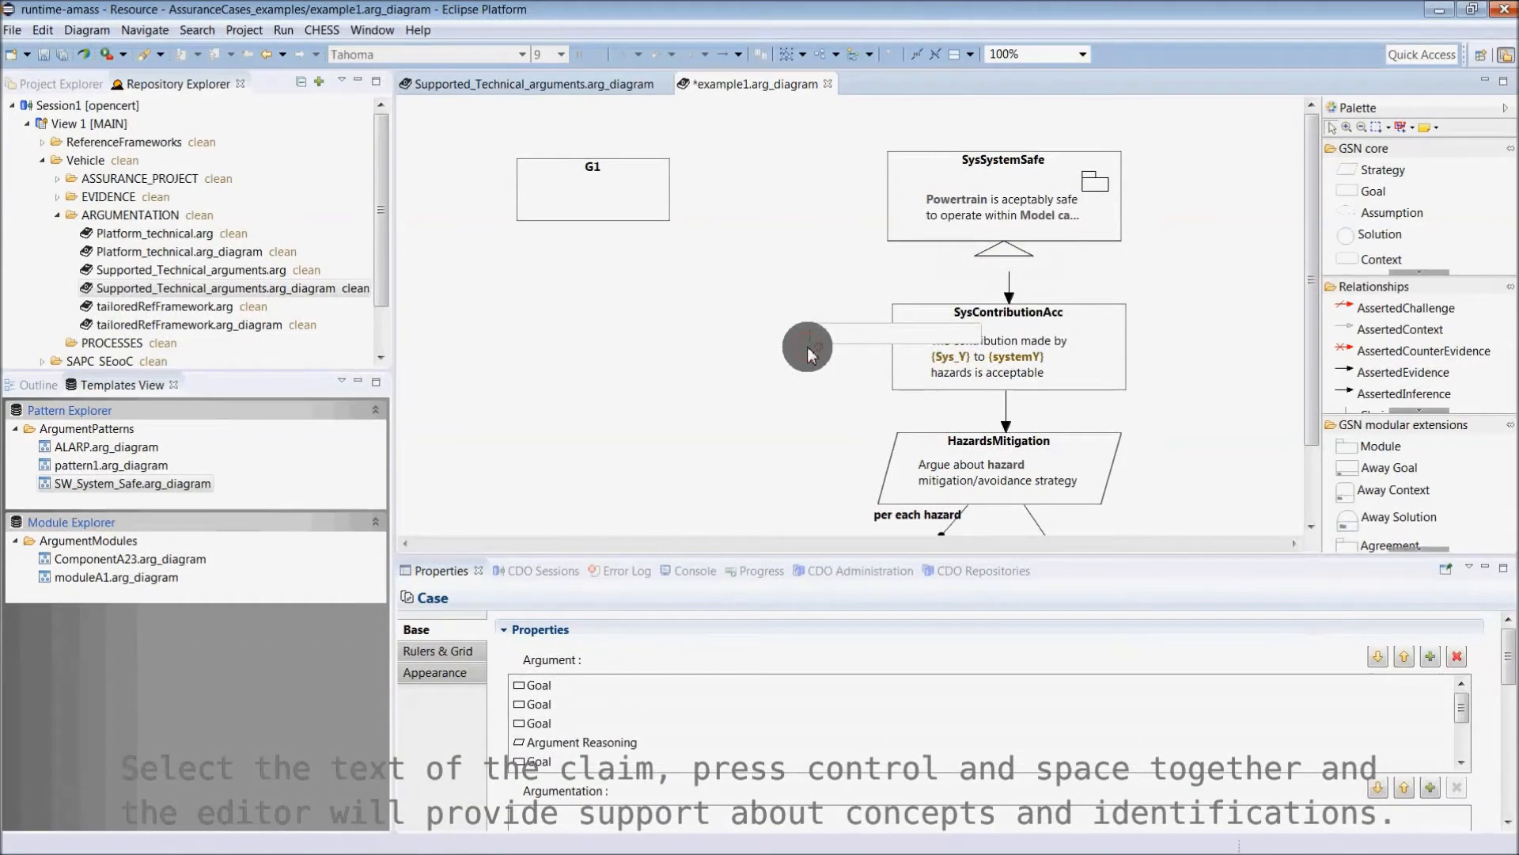
# Read the vocabulary definitions of Powertrain in the SysSystemSafe goal and hazard in the HazardsMitigation strategy.
pyautogui.moveTo(952, 204)
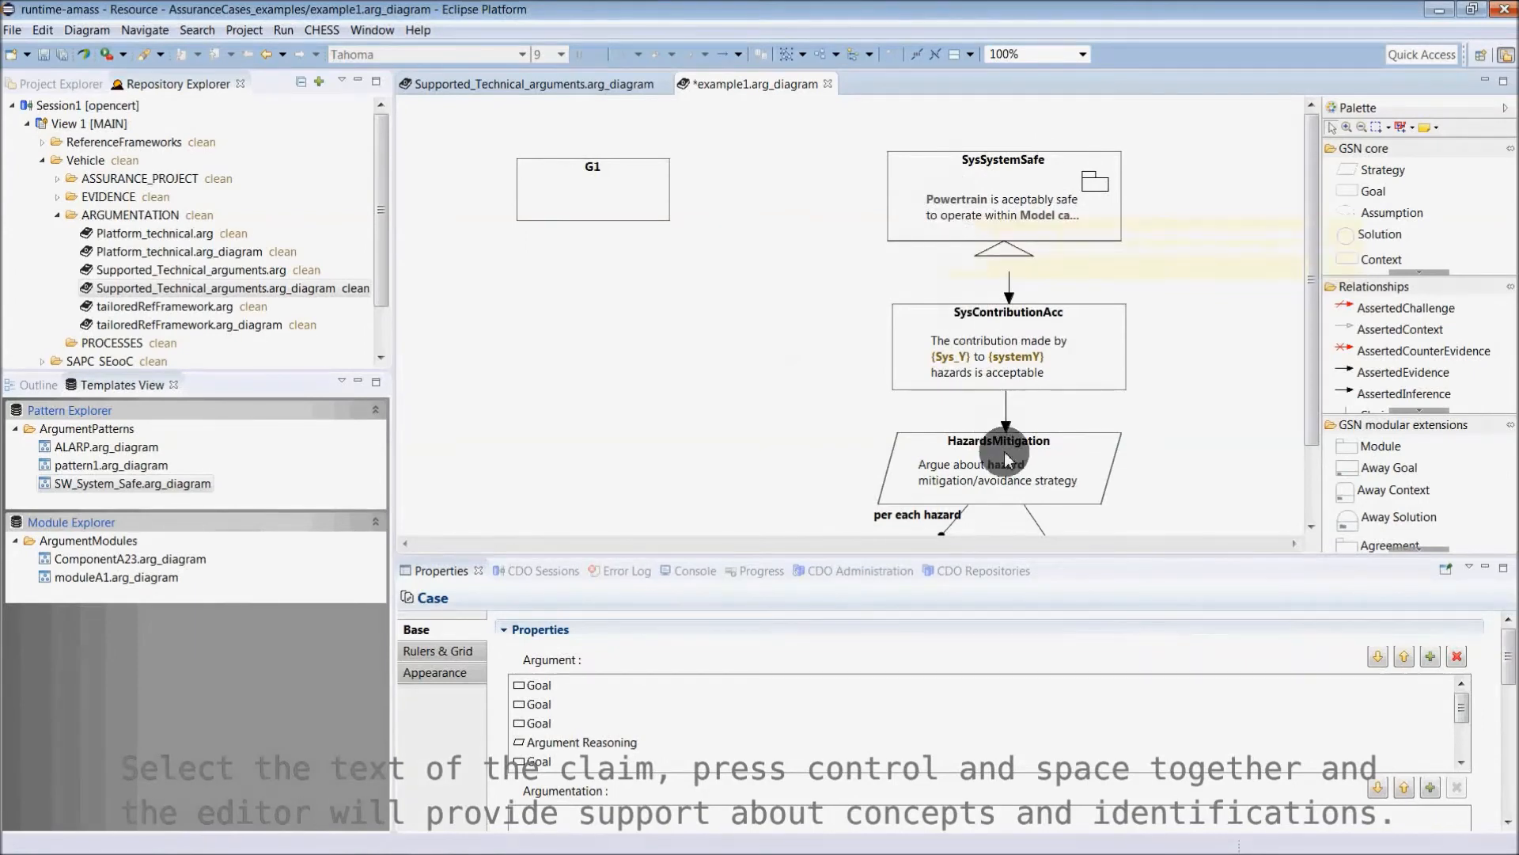
pyautogui.moveTo(1010, 466)
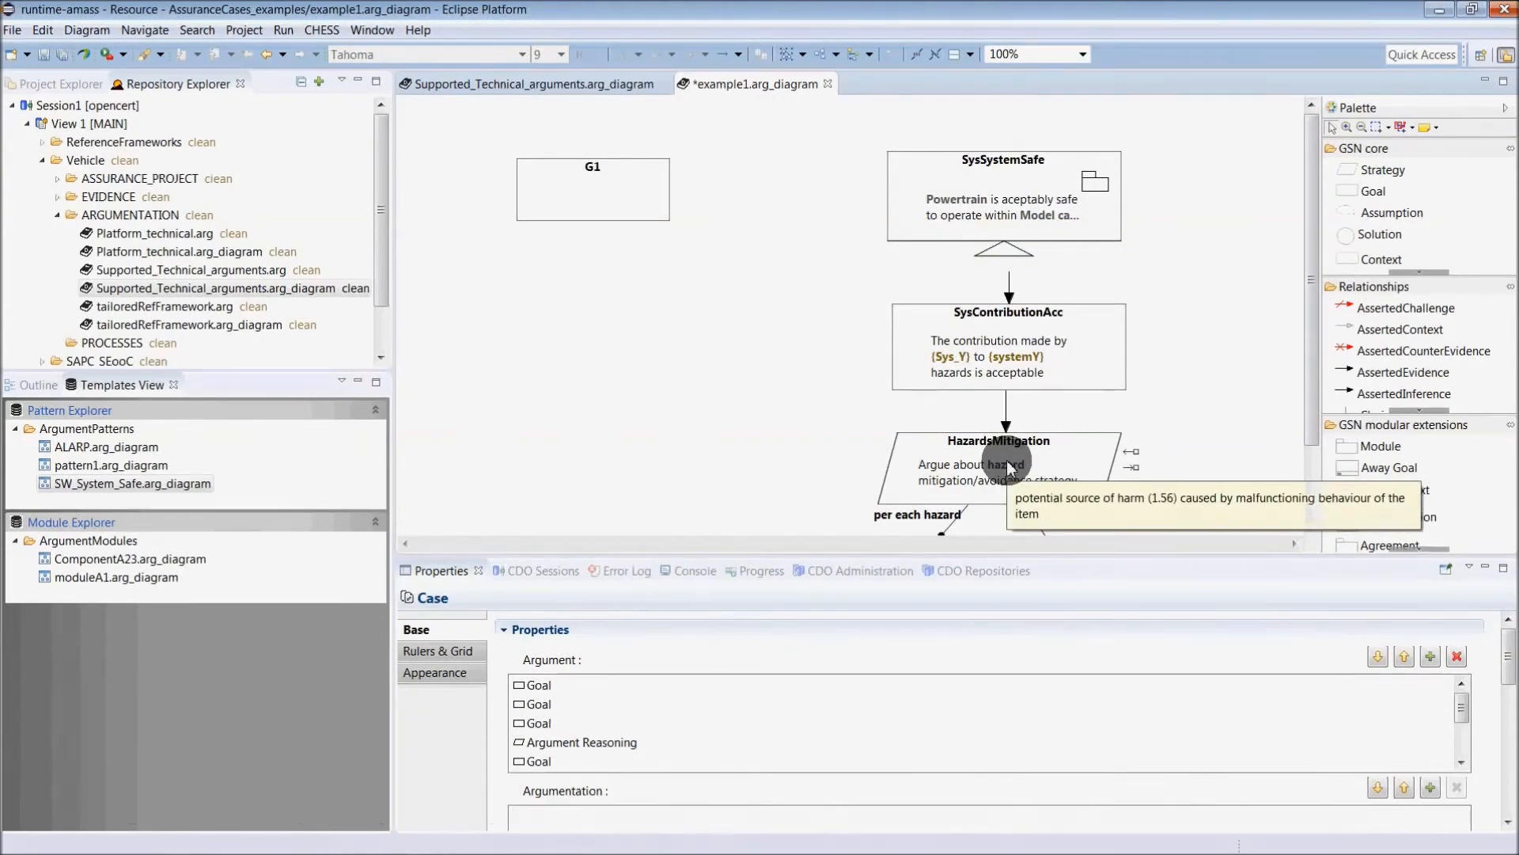